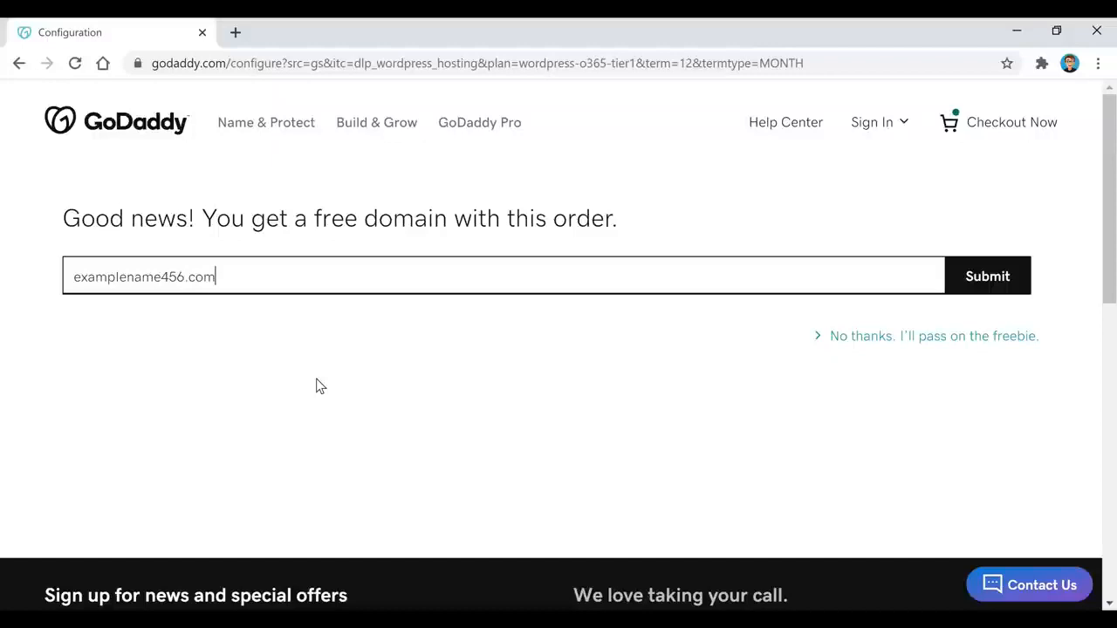
Step: Check that examplename456.com is available and claim it as the free domain with the plan
{"action": "left_click", "coordinate": [995, 285]}
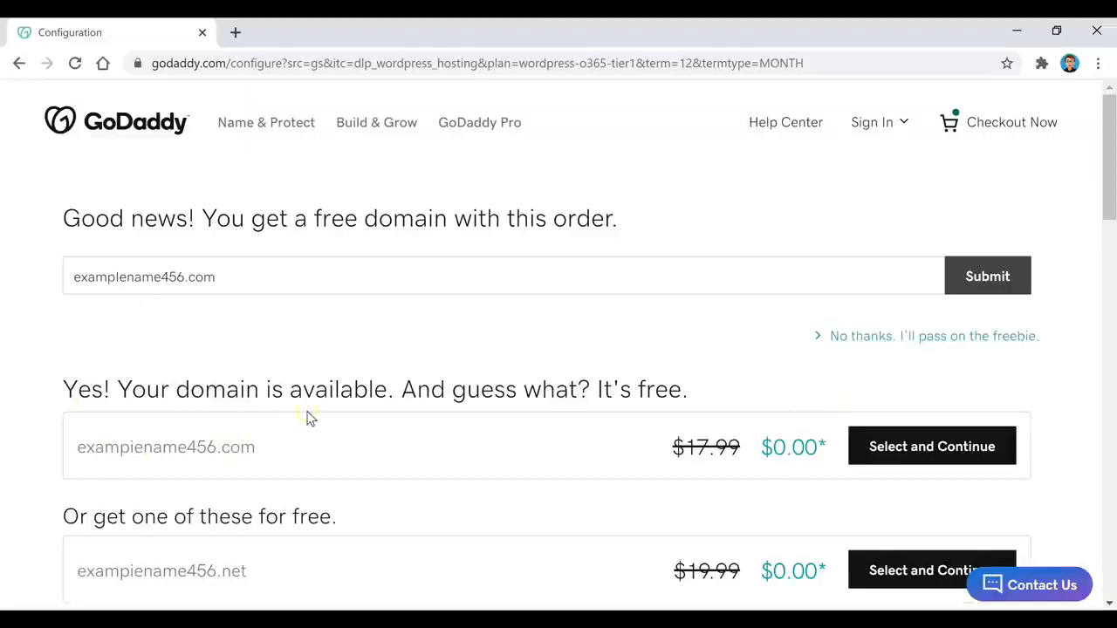
{"action": "left_click", "coordinate": [960, 461]}
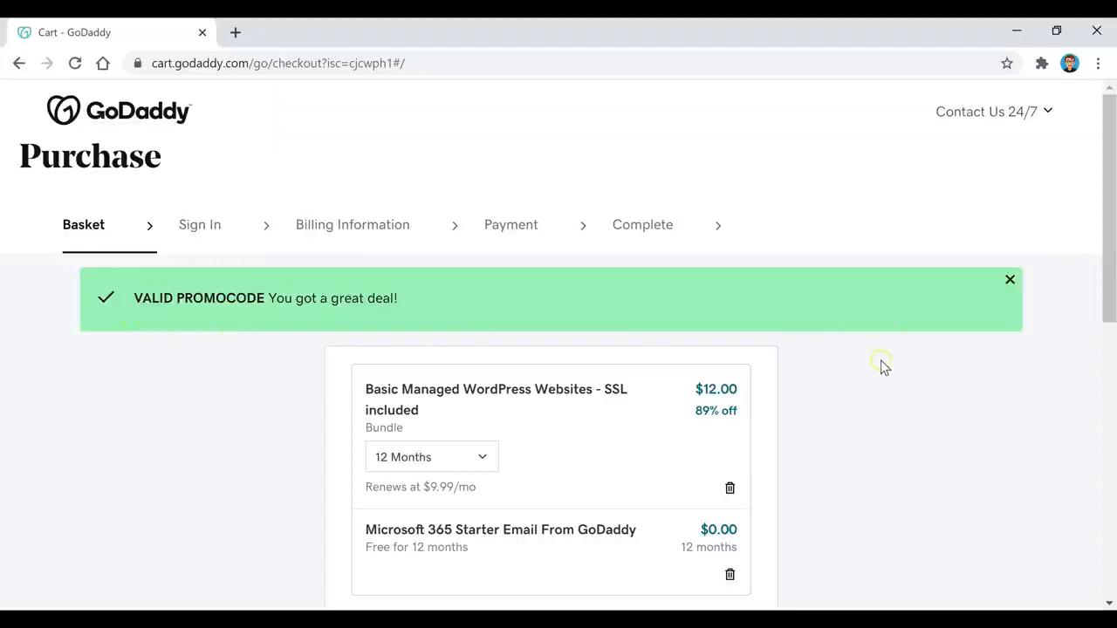
Step: Check out the basket and create a new GoDaddy account with an e-mail, username and password
{"action": "scroll", "coordinate": [881, 371], "scroll_direction": "down", "scroll_amount": 1}
{"action": "scroll", "coordinate": [881, 370], "scroll_direction": "down", "scroll_amount": 6}
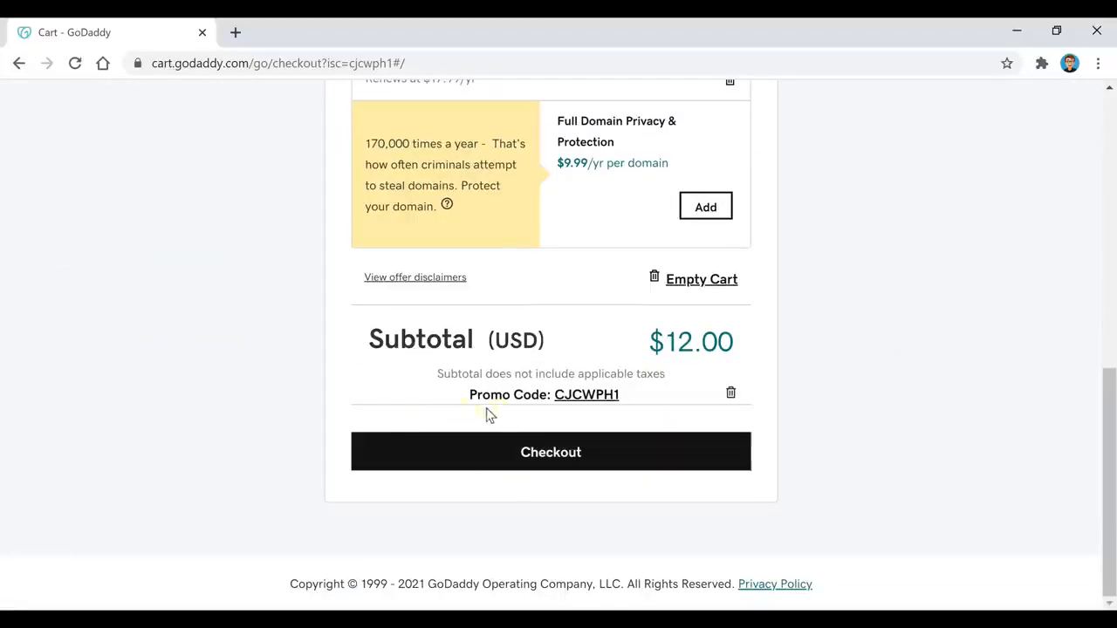
{"action": "left_click", "coordinate": [548, 460]}
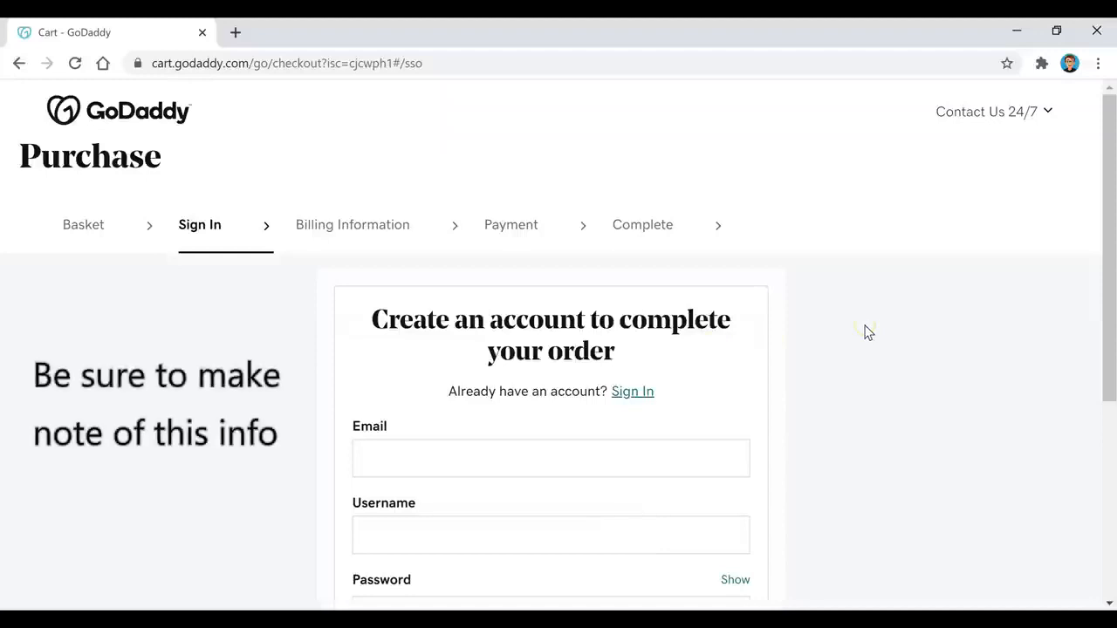
{"action": "scroll", "coordinate": [867, 331], "scroll_direction": "down", "scroll_amount": 2}
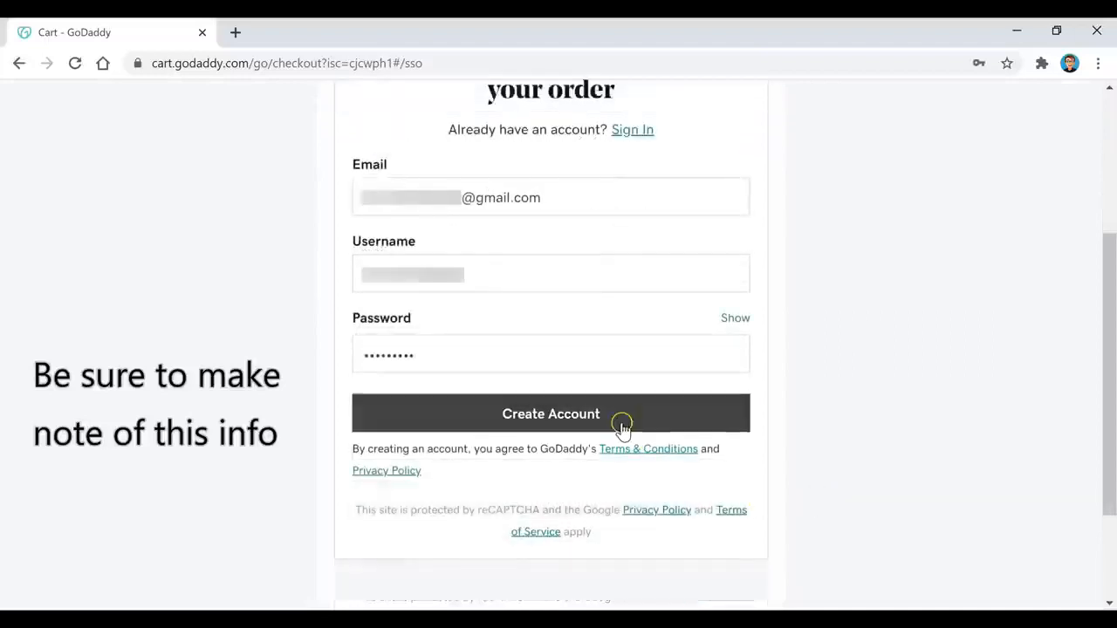
{"action": "left_click", "coordinate": [622, 422]}
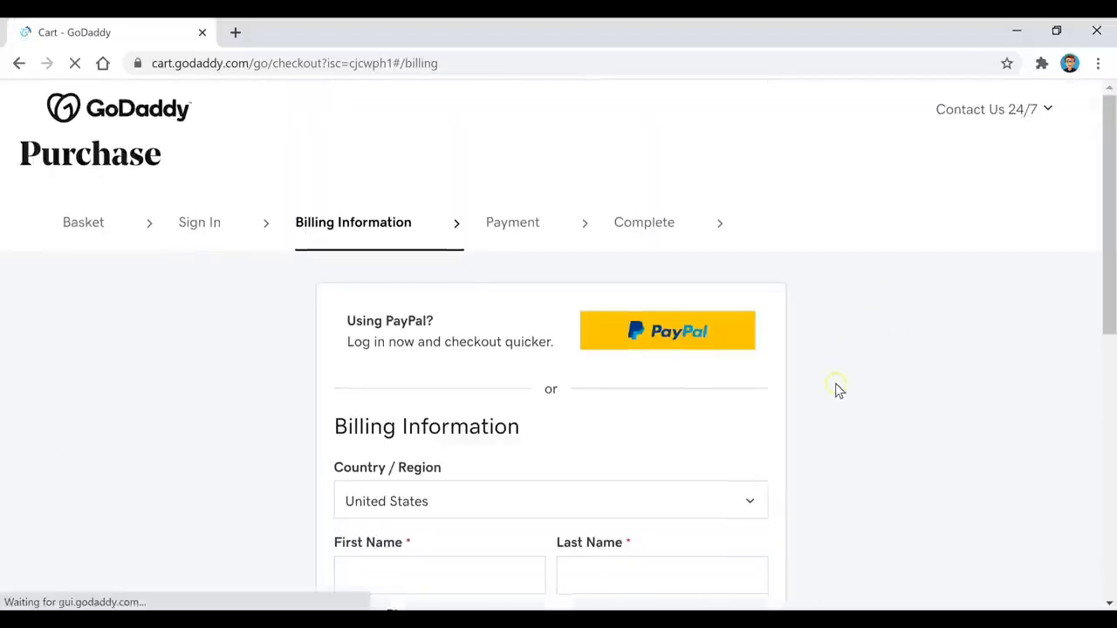
Step: Pay for the GoDaddy order with PayPal, logging in and agreeing to the payment
{"action": "scroll", "coordinate": [837, 389], "scroll_direction": "down", "scroll_amount": 4}
{"action": "scroll", "coordinate": [838, 392], "scroll_direction": "up", "scroll_amount": 4}
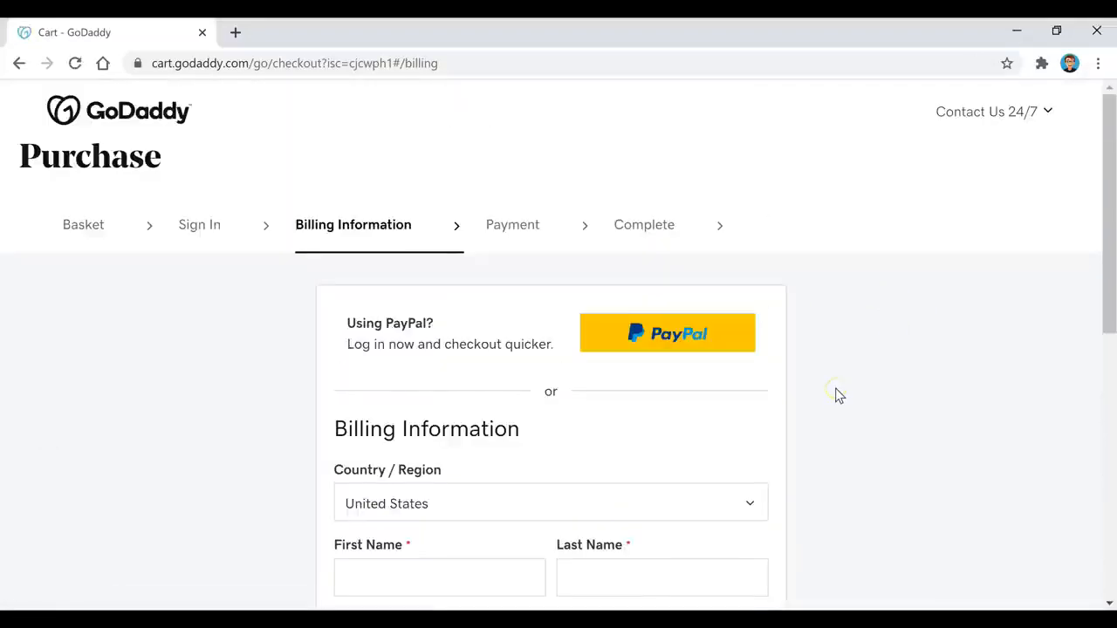
{"action": "left_click", "coordinate": [653, 349]}
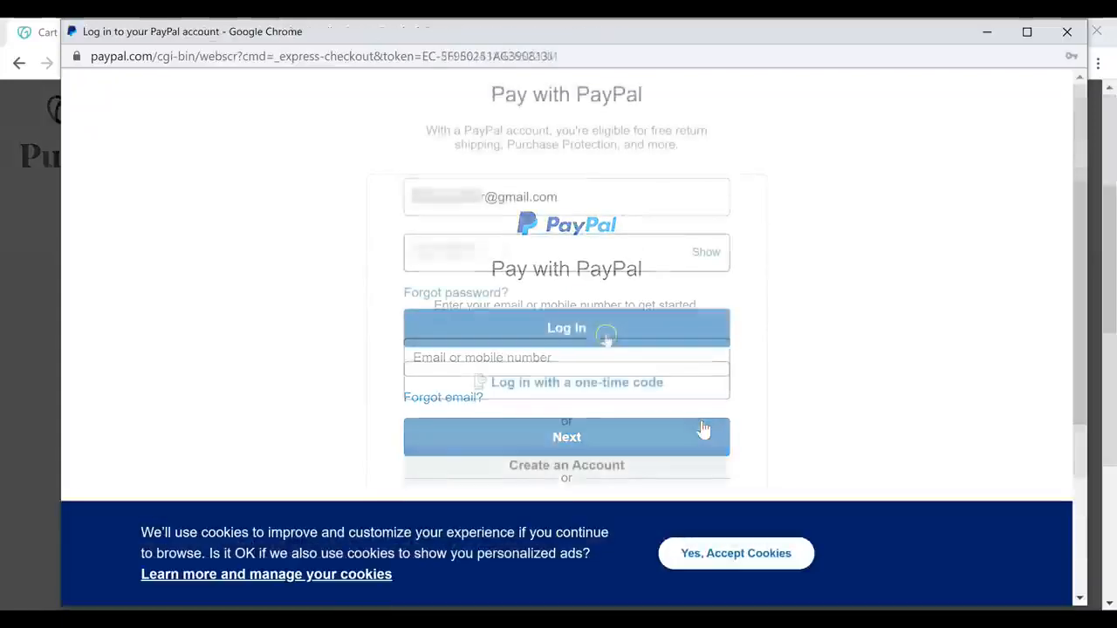
{"action": "left_click", "coordinate": [605, 336]}
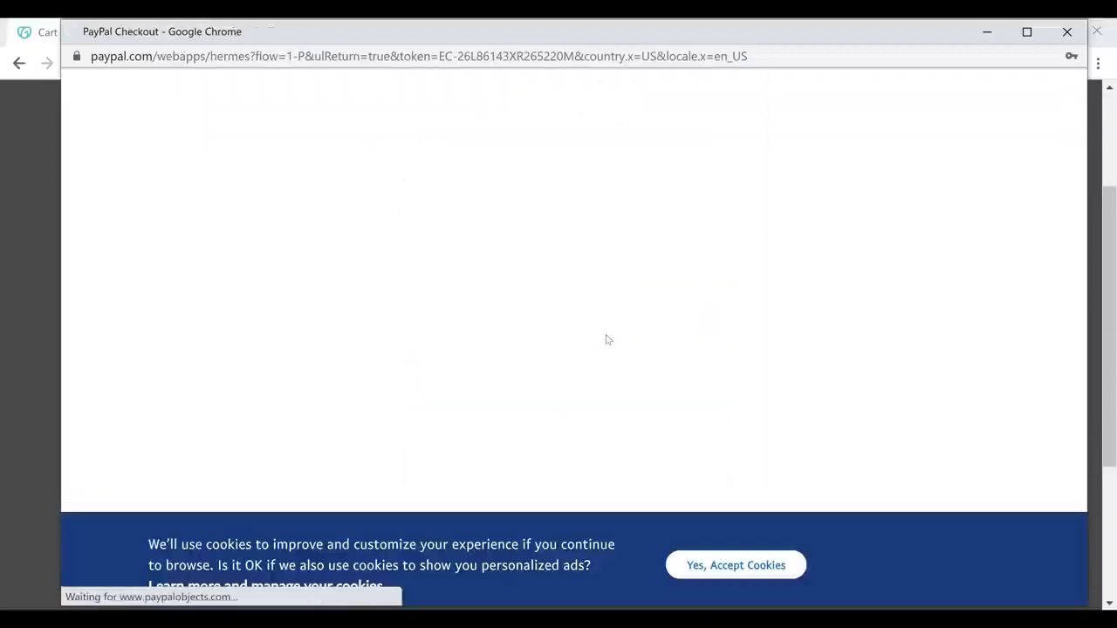
{"action": "left_click", "coordinate": [614, 344]}
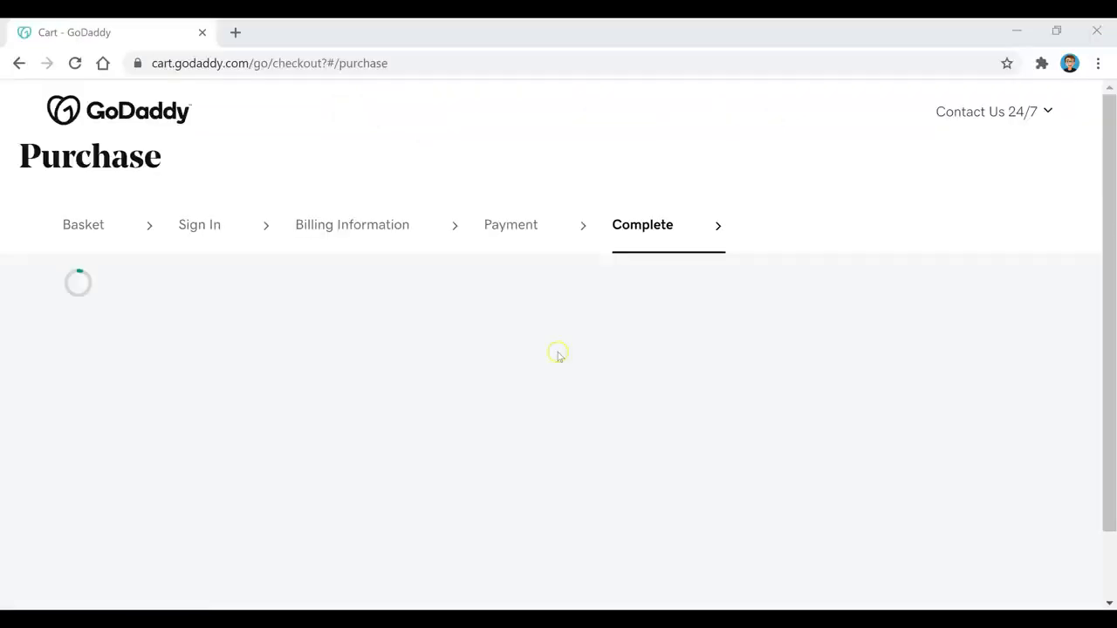
Step: Complete the $12.18 purchase and dismiss the order confirmation popup
{"action": "scroll", "coordinate": [1057, 316], "scroll_direction": "down", "scroll_amount": 5}
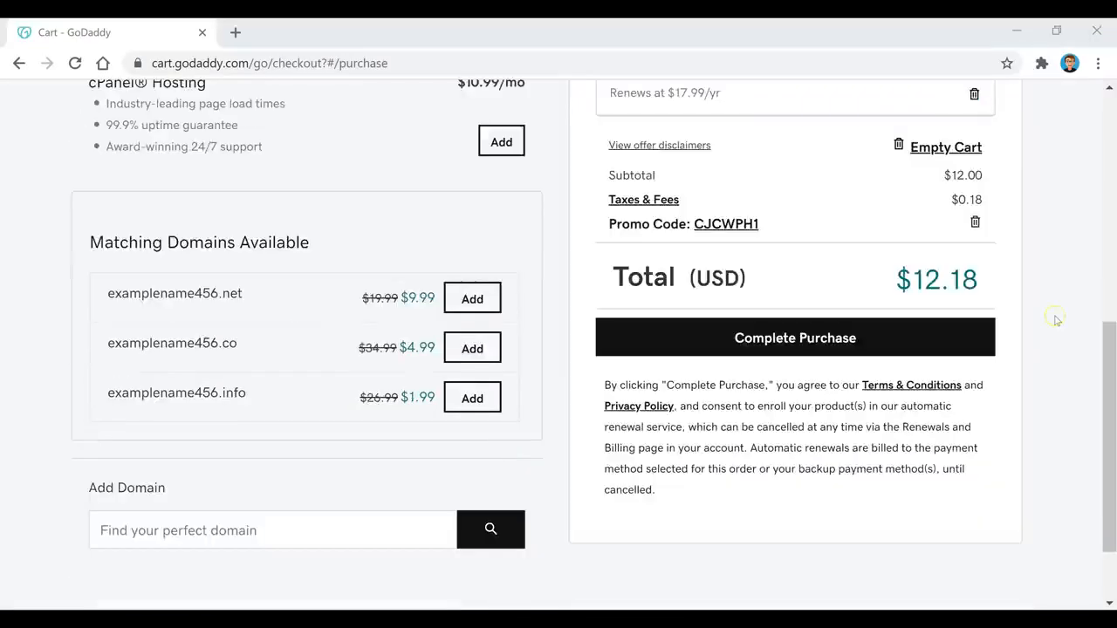
{"action": "left_click", "coordinate": [878, 344]}
{"action": "left_click", "coordinate": [877, 345]}
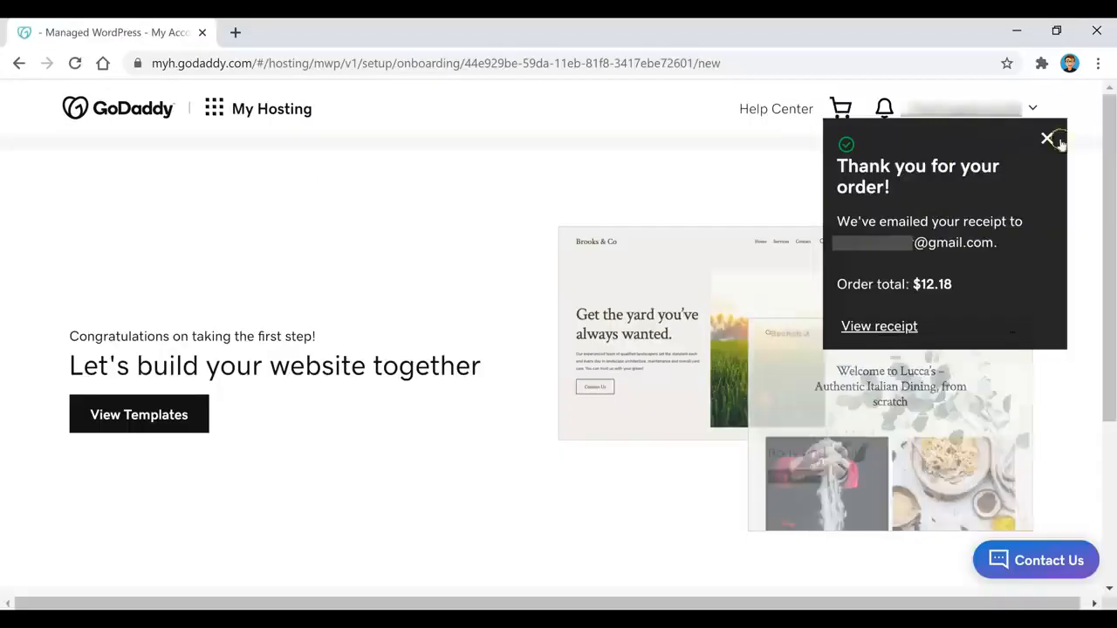
{"action": "left_click", "coordinate": [1053, 142]}
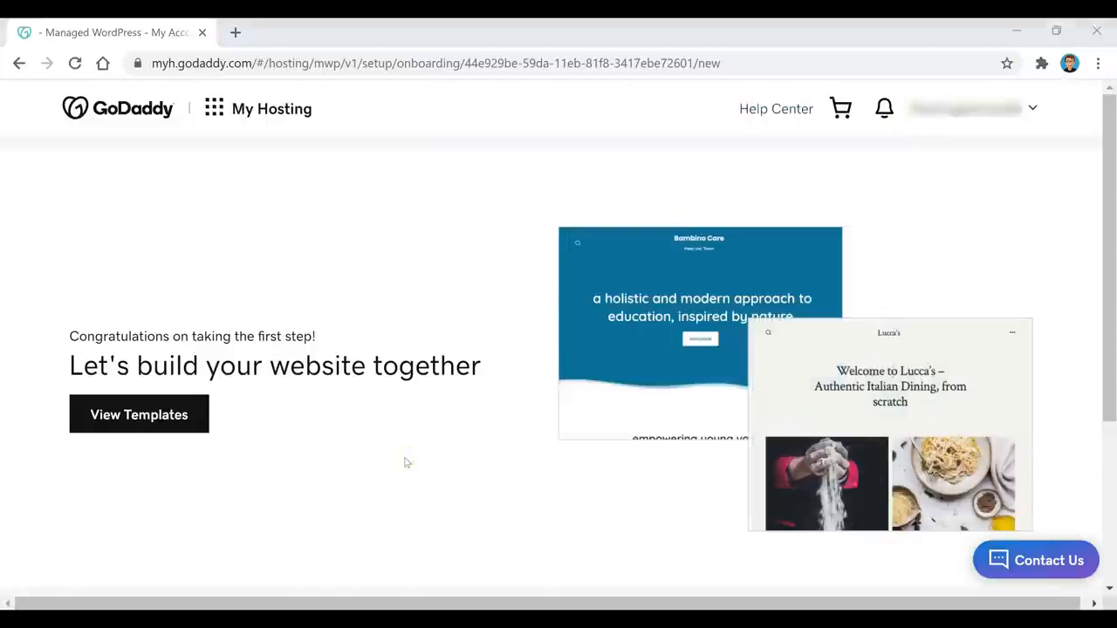
Step: Choose the manual WordPress setup and submit a WordPress login username and password
{"action": "scroll", "coordinate": [505, 429], "scroll_direction": "down", "scroll_amount": 3}
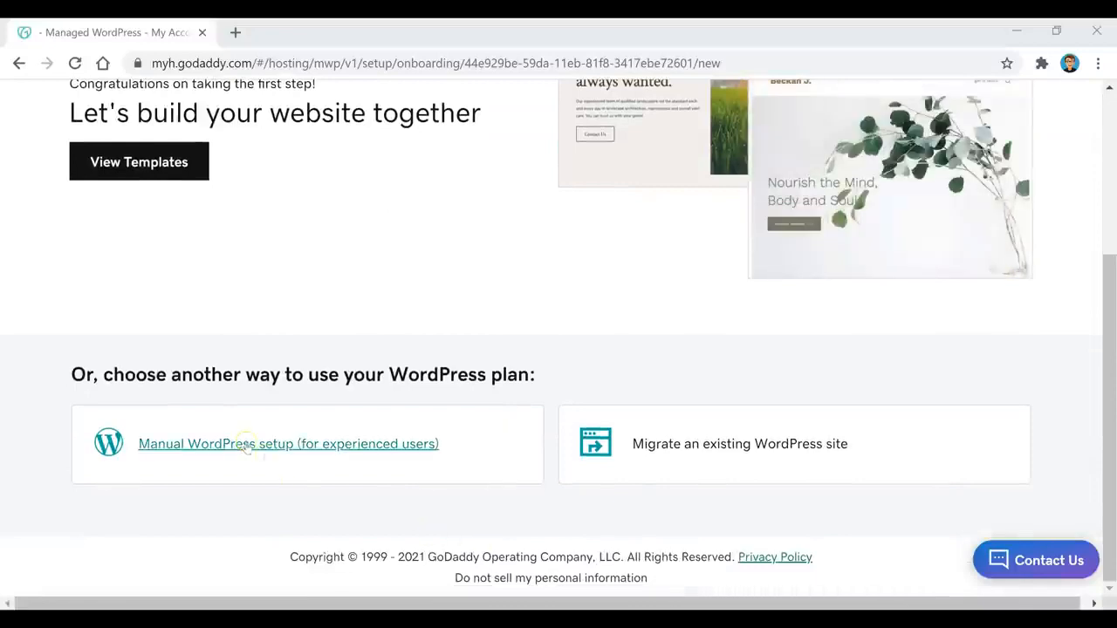
{"action": "left_click", "coordinate": [248, 445]}
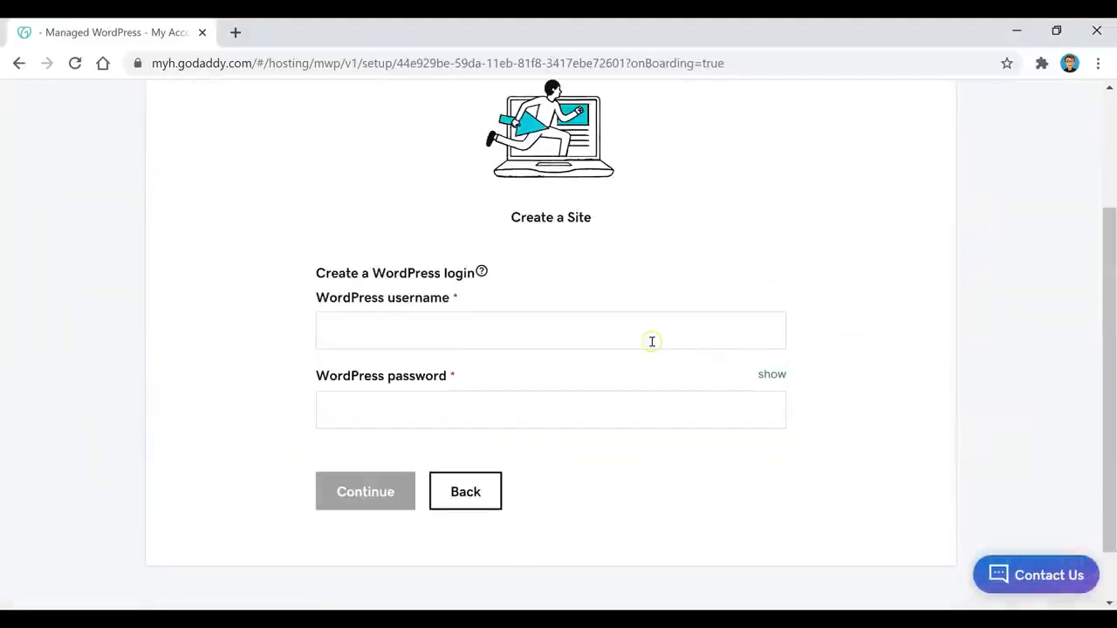
{"action": "left_click", "coordinate": [652, 341]}
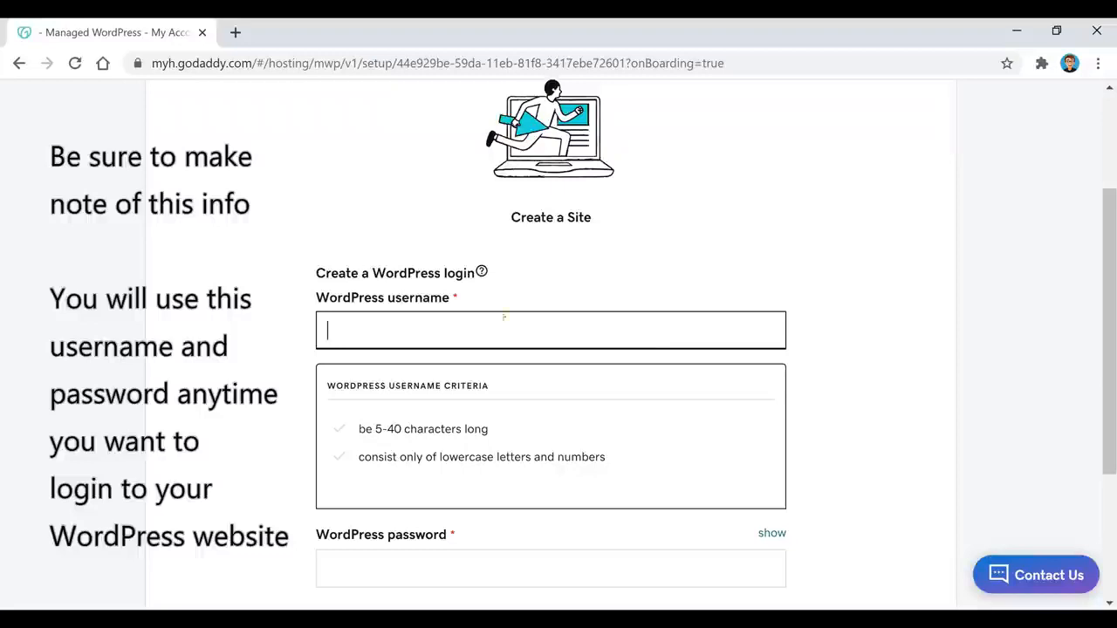
{"action": "left_click", "coordinate": [469, 422]}
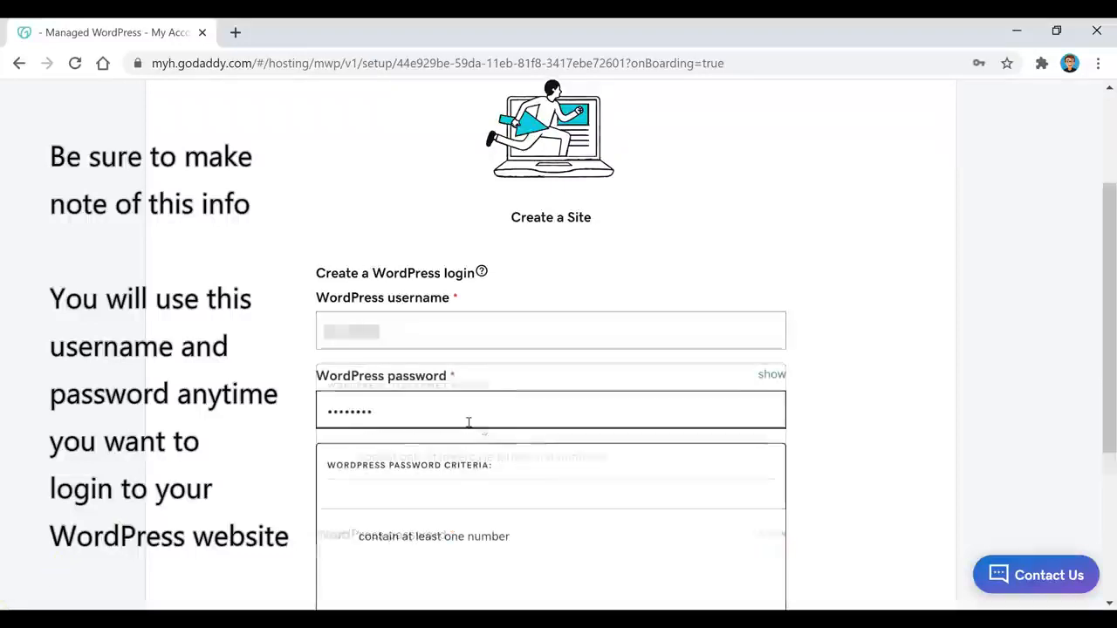
{"action": "type", "text": "•"}
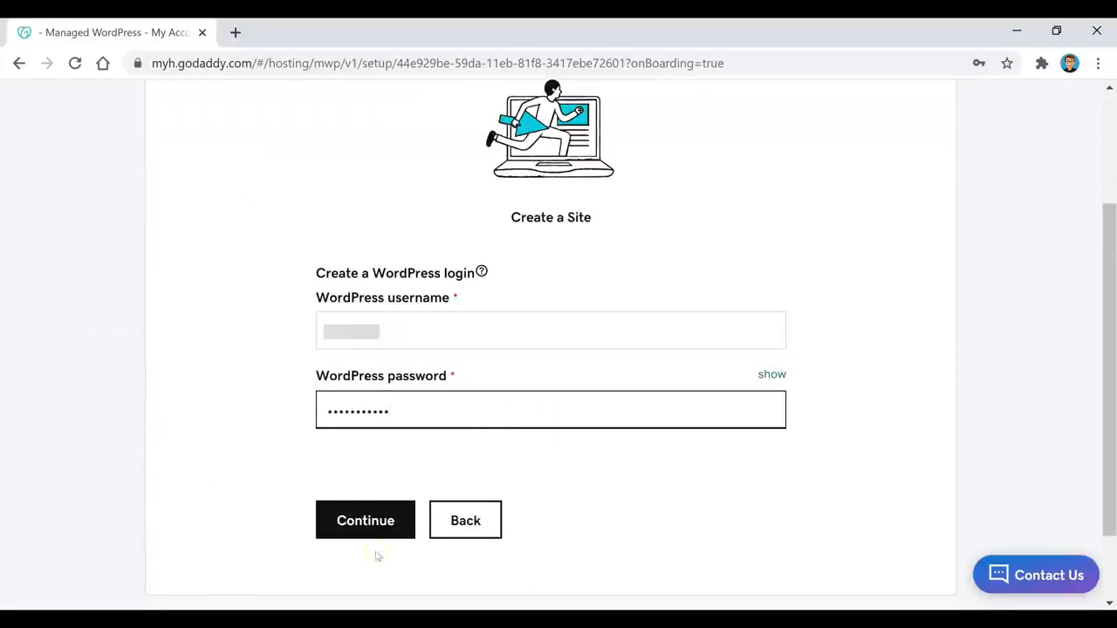
{"action": "left_click", "coordinate": [375, 521]}
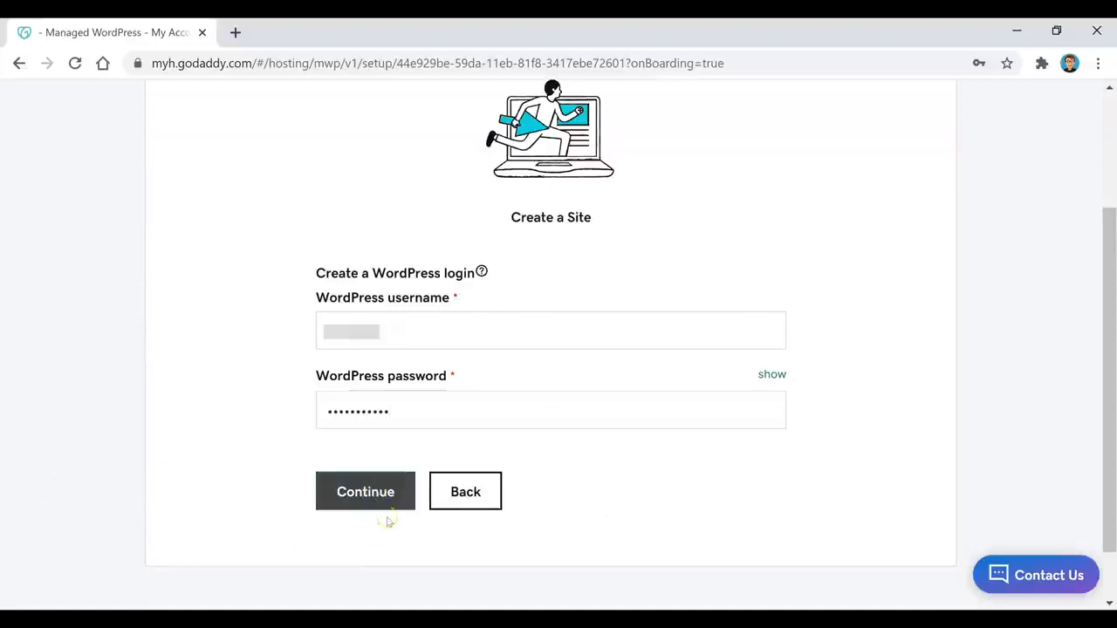
{"action": "left_click", "coordinate": [367, 501]}
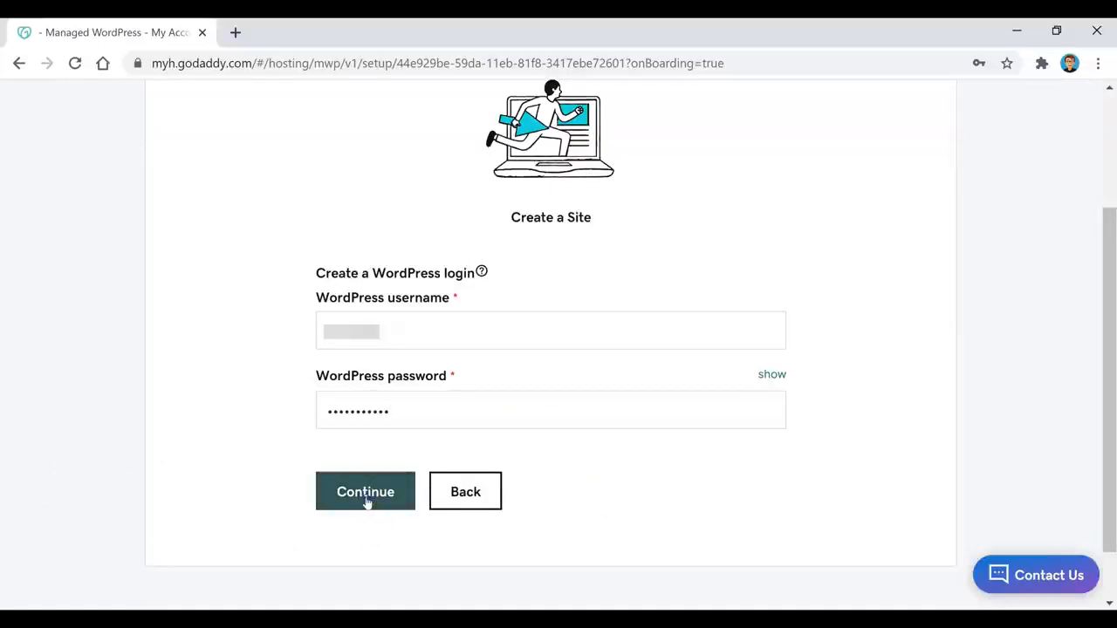
{"action": "left_click", "coordinate": [366, 497]}
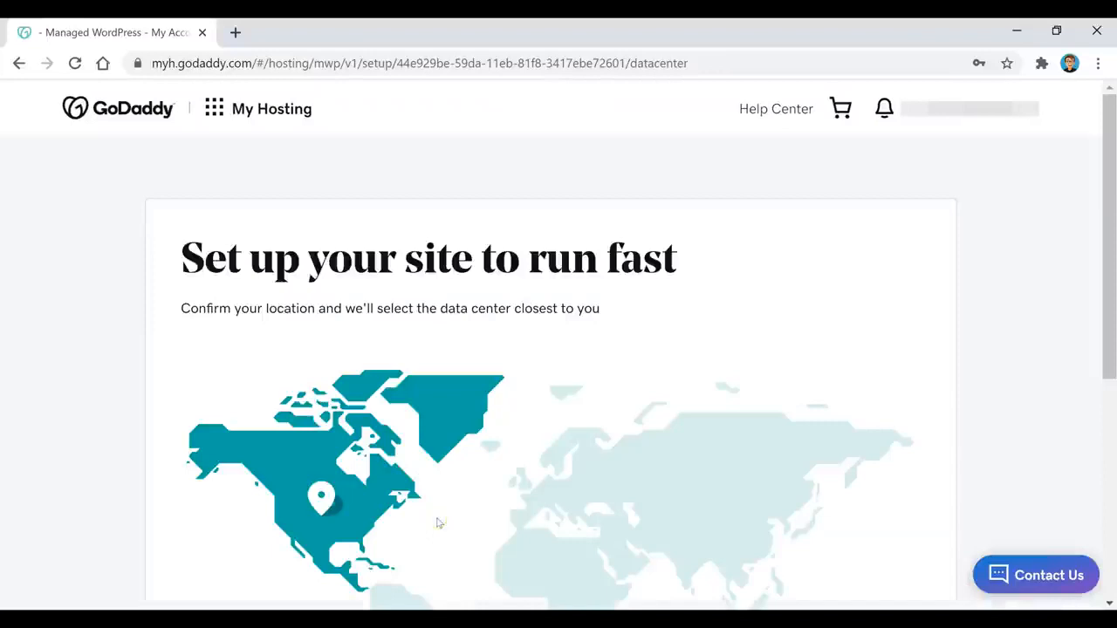
Step: Keep North America as the site location, wait for creation, and open the new WordPress site
{"action": "scroll", "coordinate": [262, 270], "scroll_direction": "down", "scroll_amount": 3}
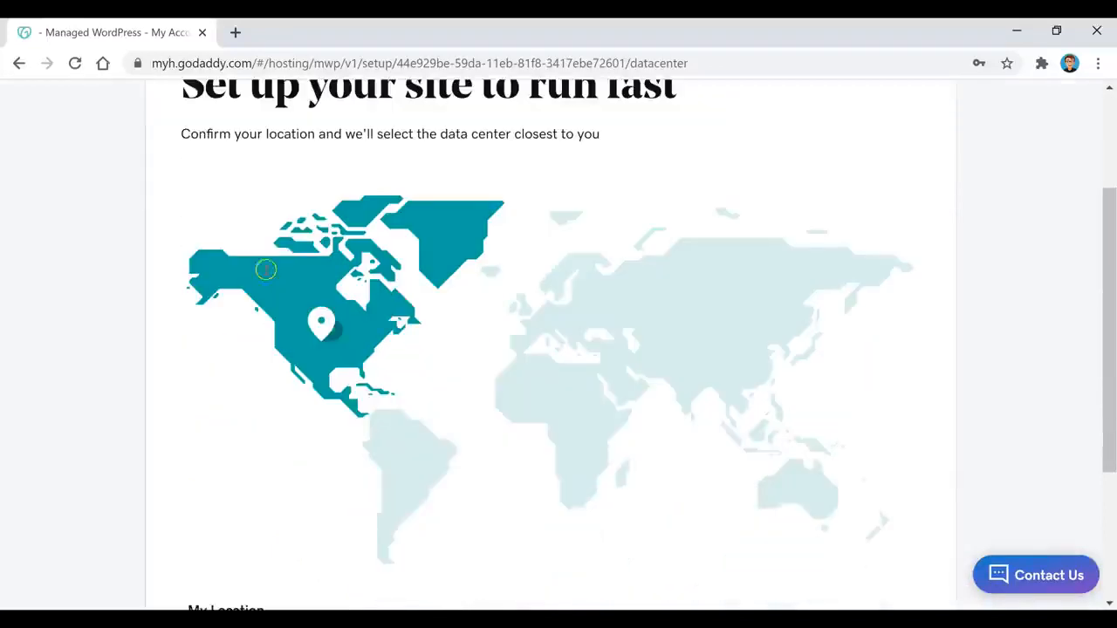
{"action": "scroll", "coordinate": [308, 253], "scroll_direction": "down", "scroll_amount": 2}
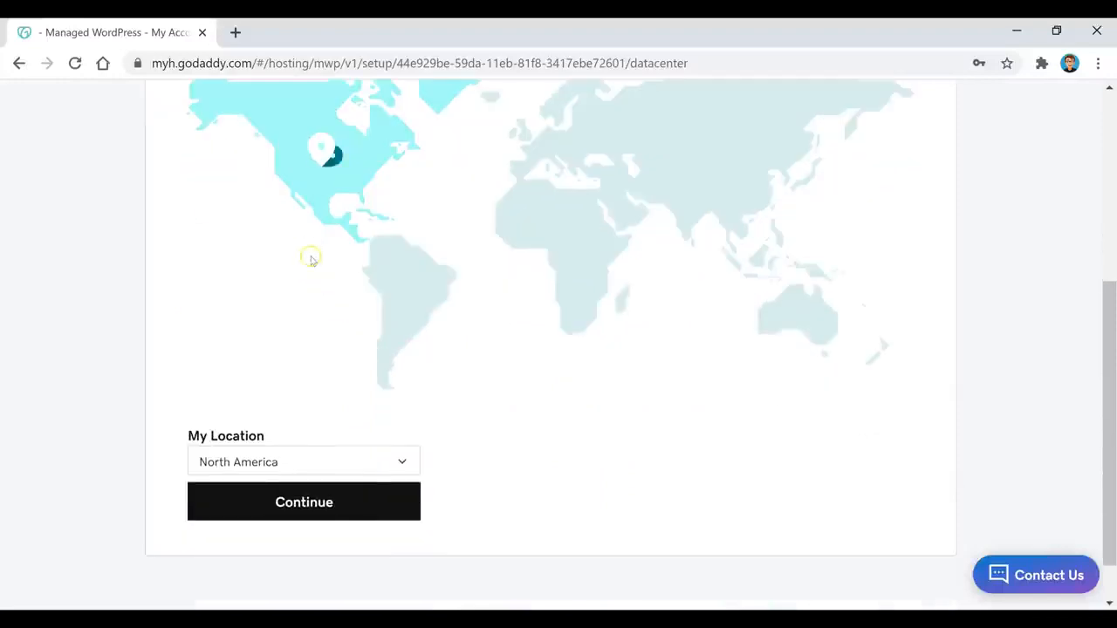
{"action": "left_click", "coordinate": [319, 515]}
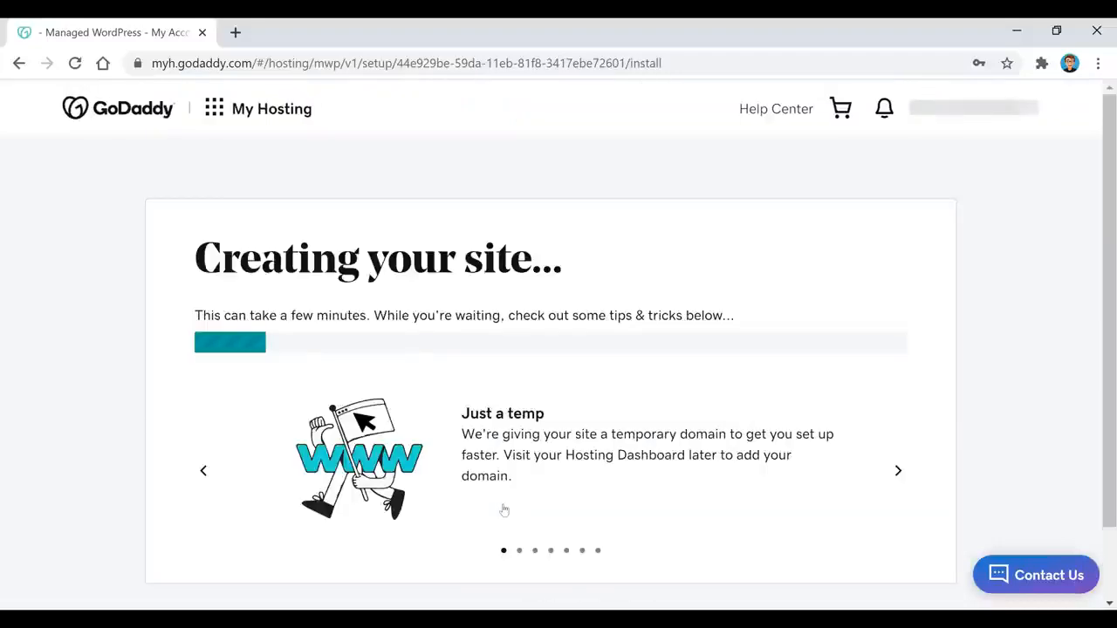
{"action": "left_click", "coordinate": [660, 494]}
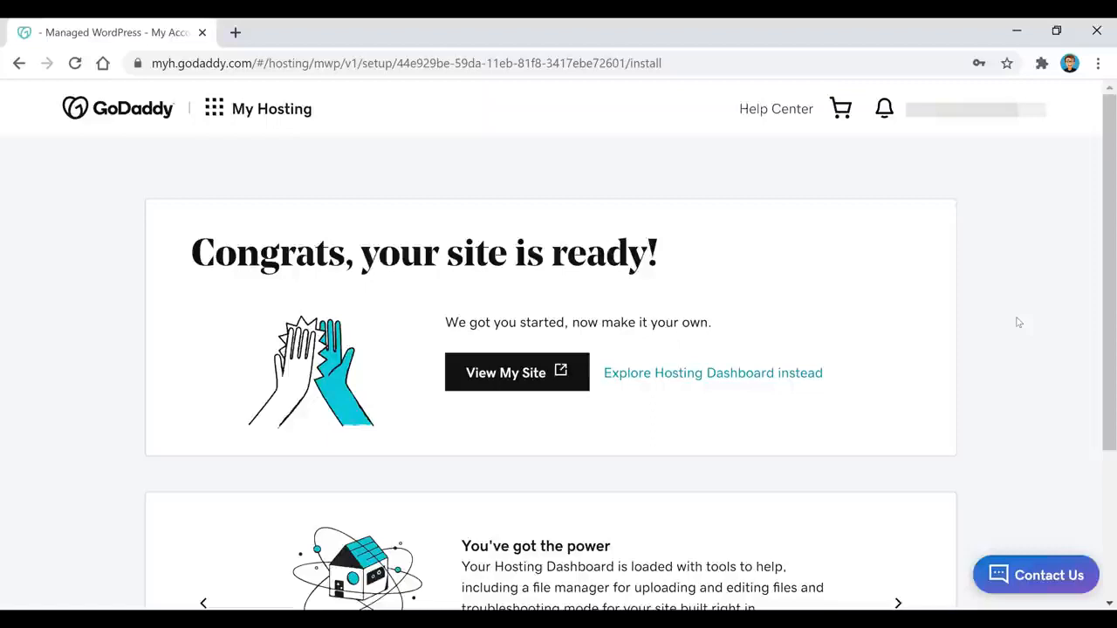
{"action": "left_click", "coordinate": [511, 372]}
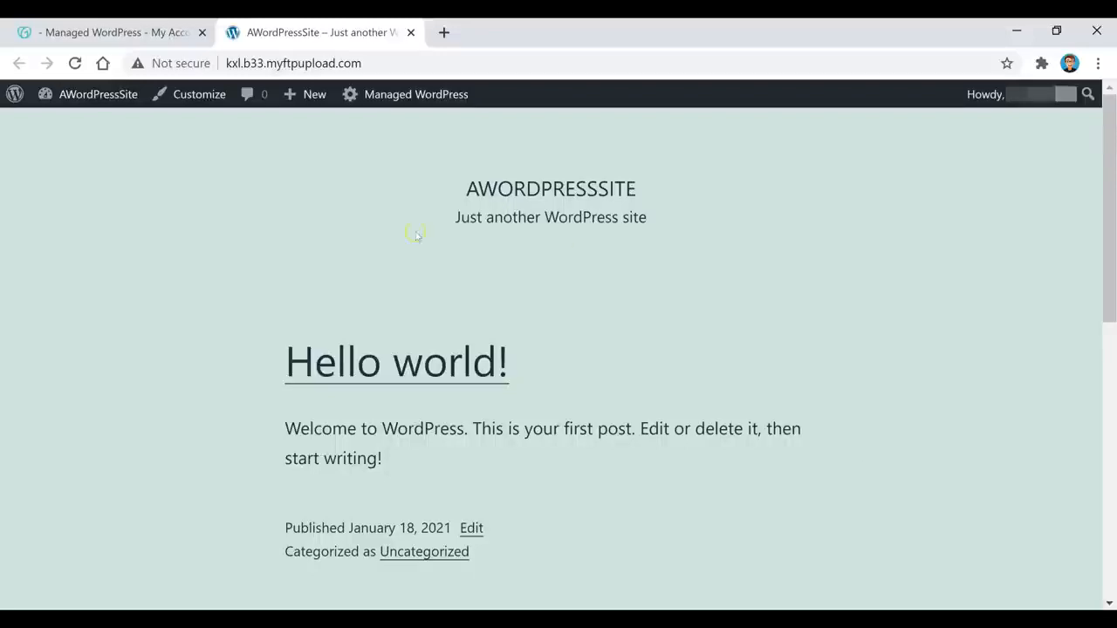
Step: Go to the site's dashboard and follow the notice's Add Domain link to attach a custom domain
{"action": "mouse_move", "coordinate": [51, 94]}
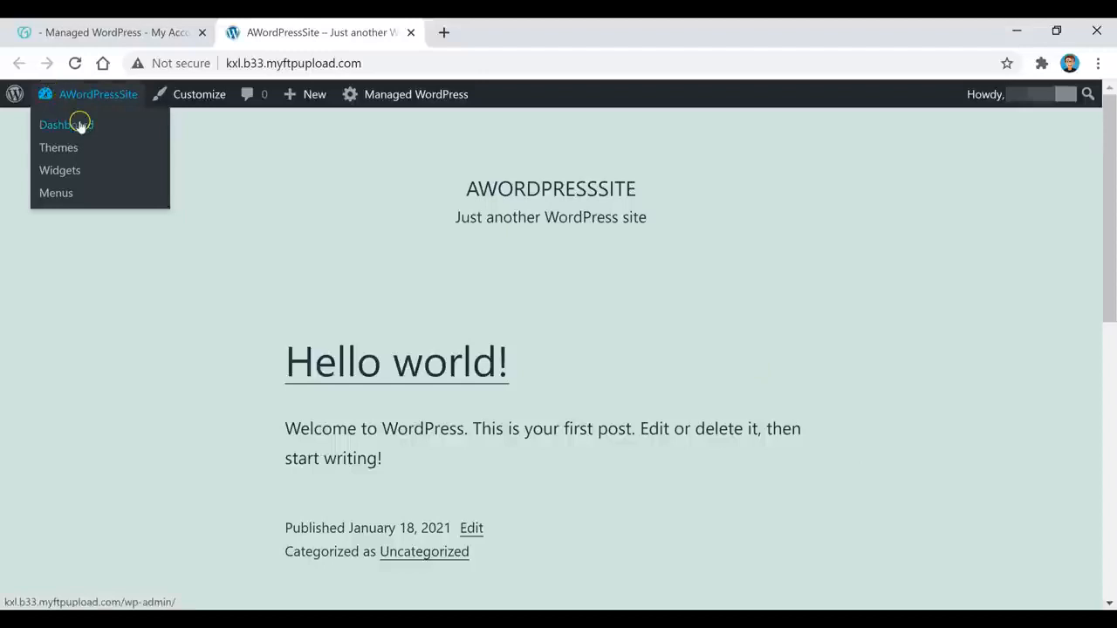
{"action": "left_click", "coordinate": [79, 124]}
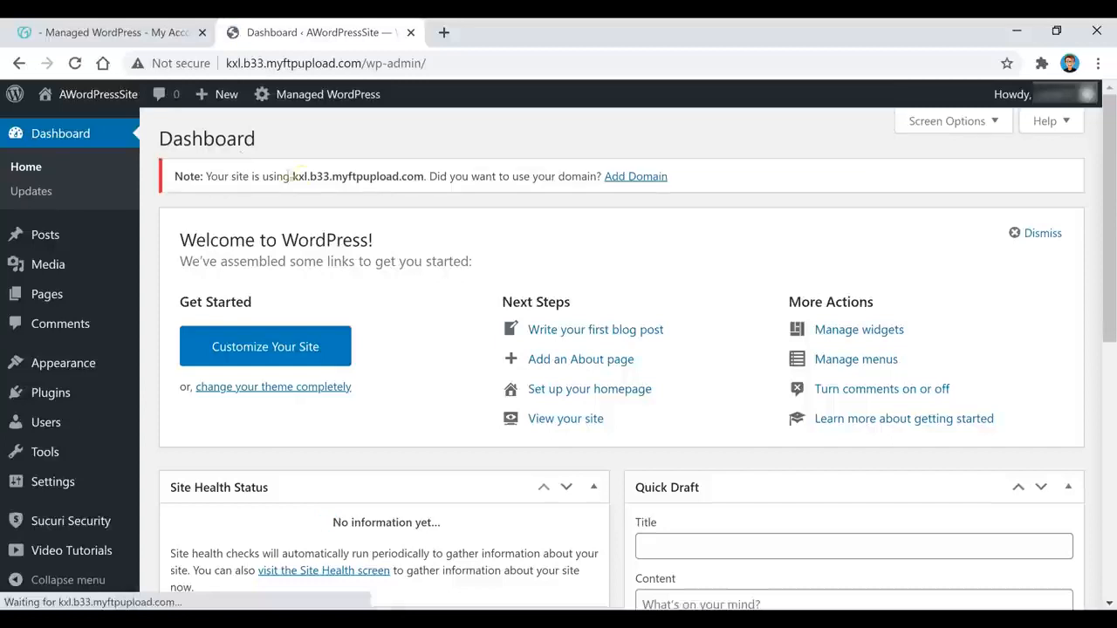
{"action": "left_click", "coordinate": [652, 177]}
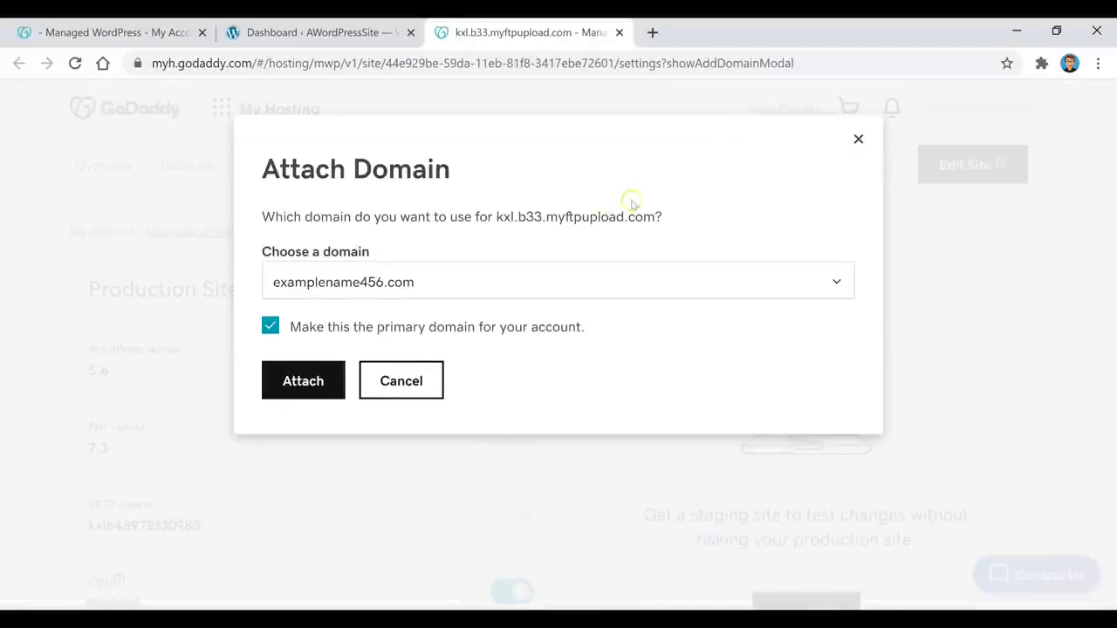
Step: Attach examplename456.com to the site and dismiss the site-is-live success notice
{"action": "left_click", "coordinate": [488, 281]}
{"action": "left_click", "coordinate": [423, 358]}
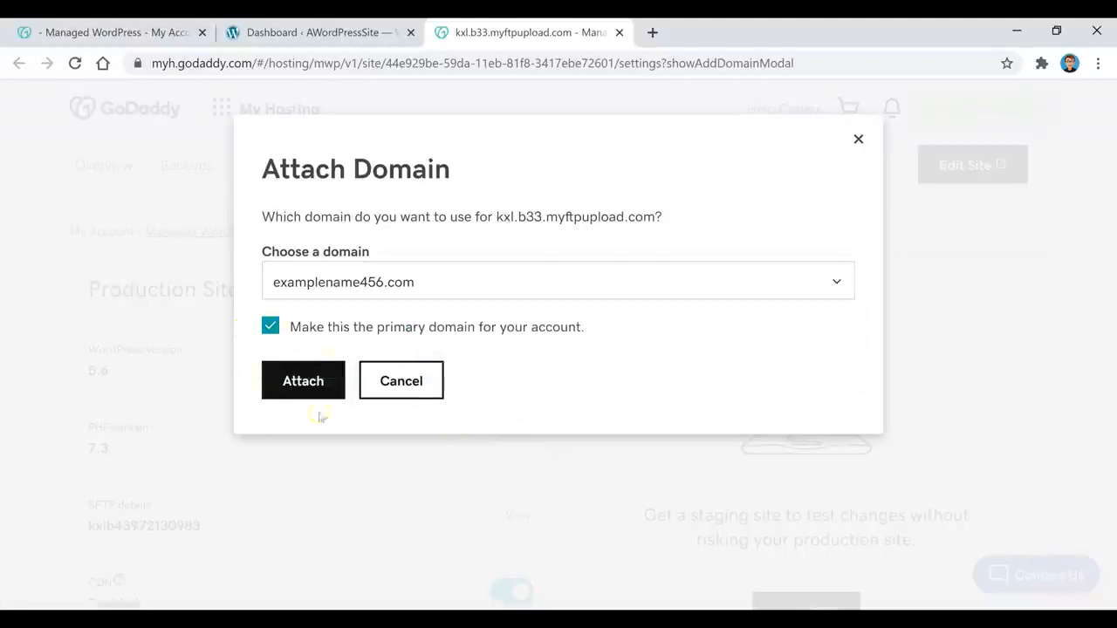
{"action": "left_click", "coordinate": [303, 384]}
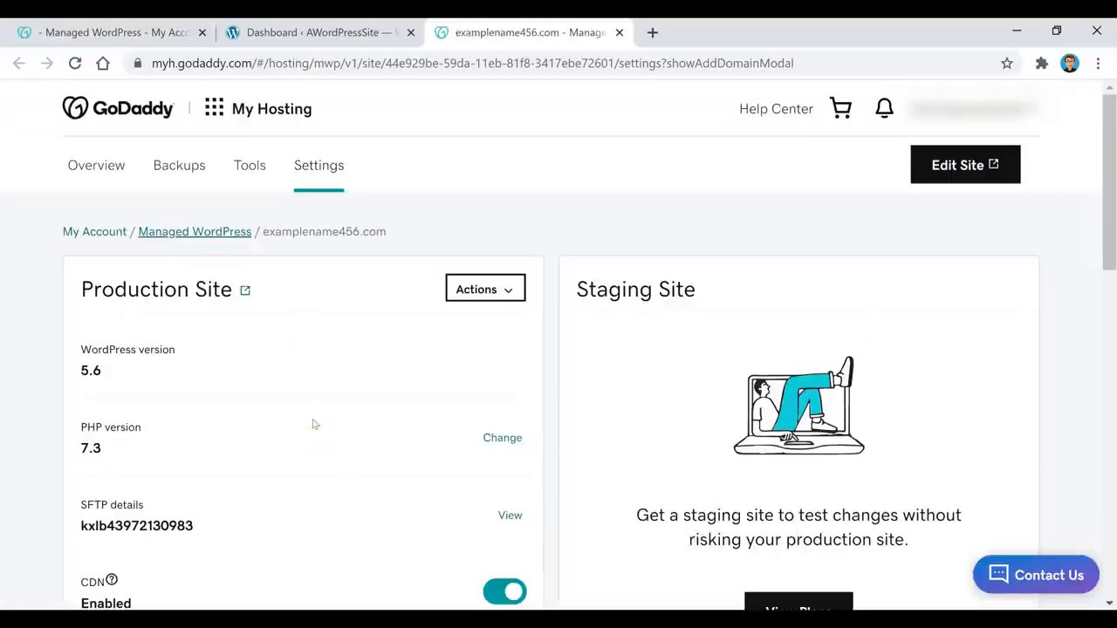
{"action": "scroll", "coordinate": [481, 221], "scroll_direction": "down", "scroll_amount": 4}
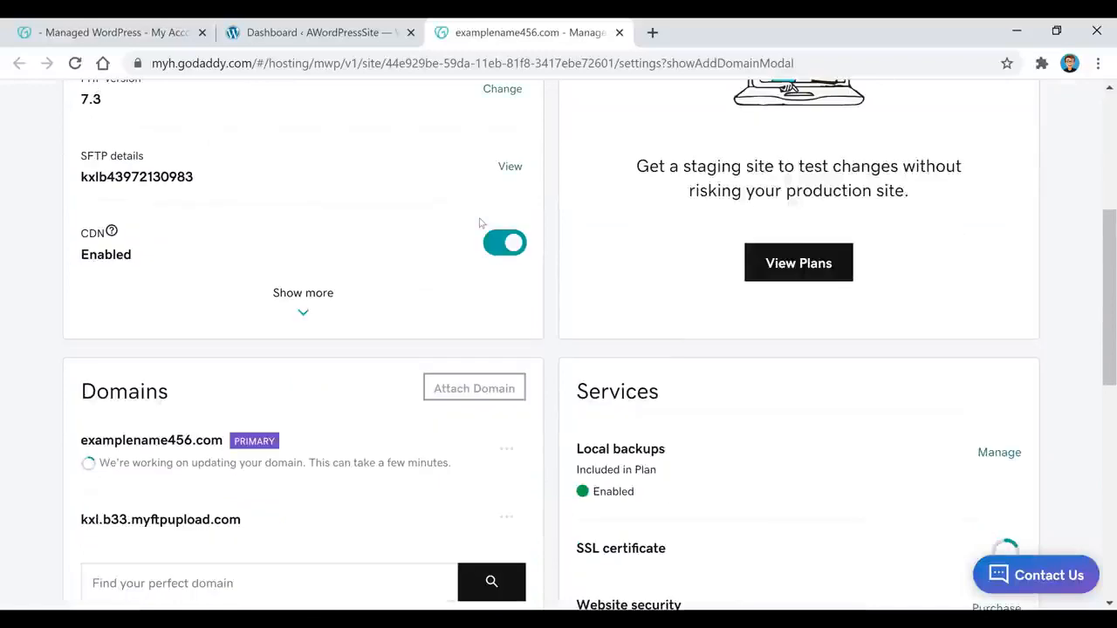
{"action": "scroll", "coordinate": [479, 220], "scroll_direction": "down", "scroll_amount": 2}
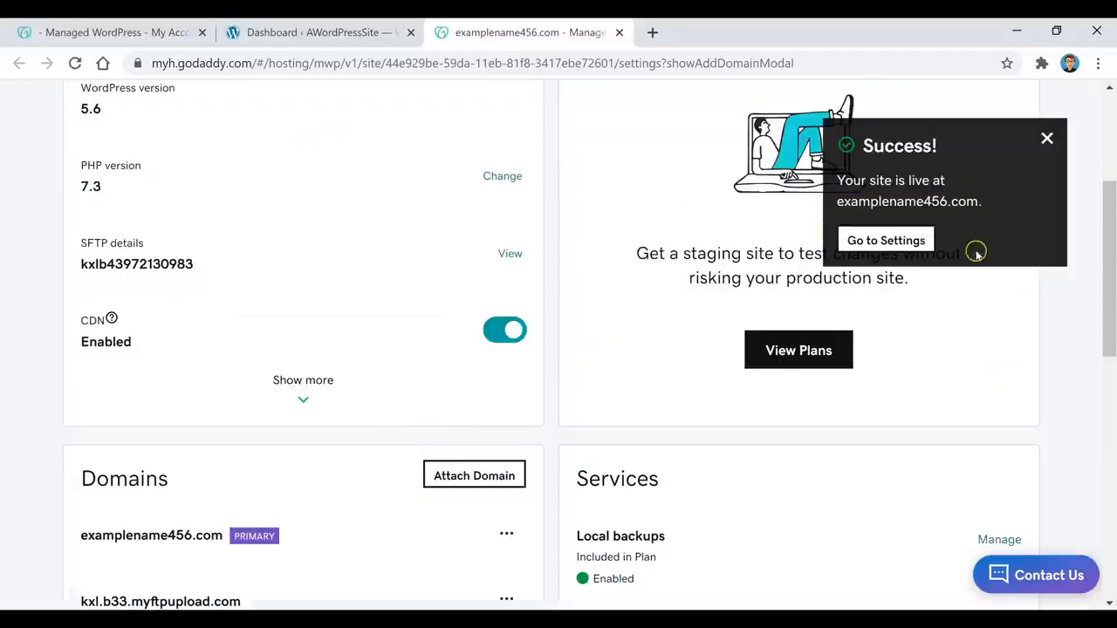
{"action": "left_click", "coordinate": [848, 336]}
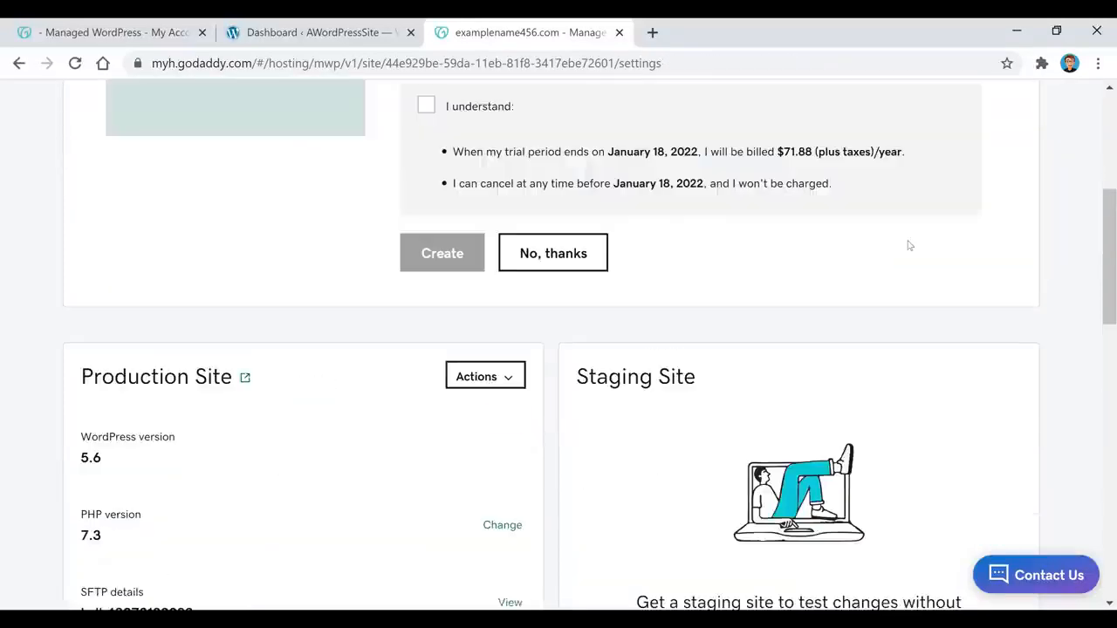
{"action": "scroll", "coordinate": [907, 246], "scroll_direction": "up", "scroll_amount": 3}
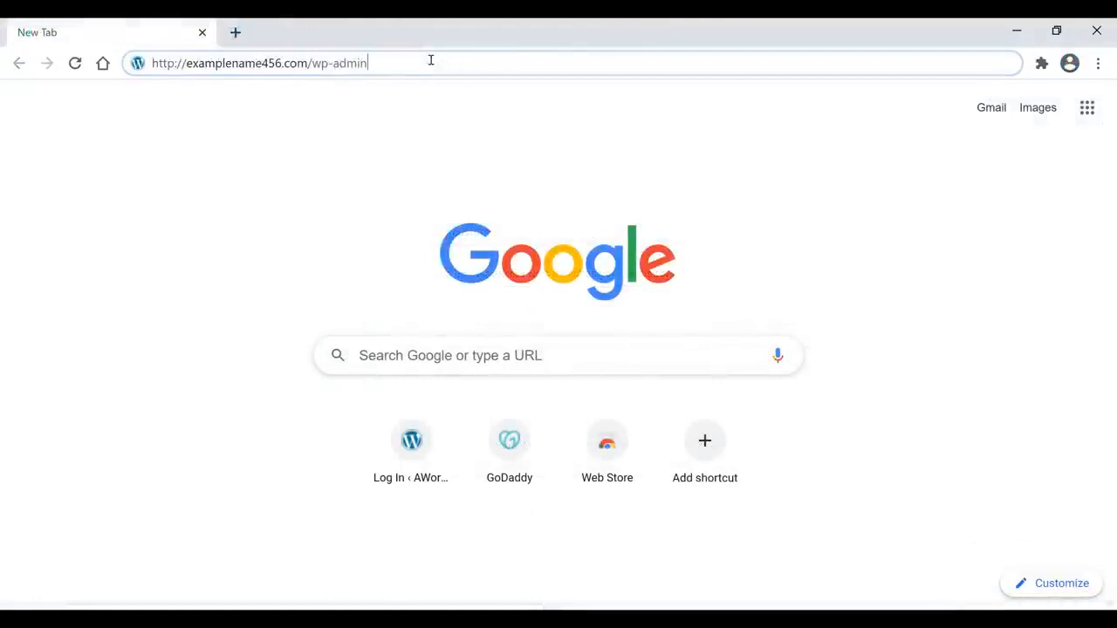
Step: Load examplename456.com/wp-admin and log in with the WordPress username and password
{"action": "left_click", "coordinate": [430, 59]}
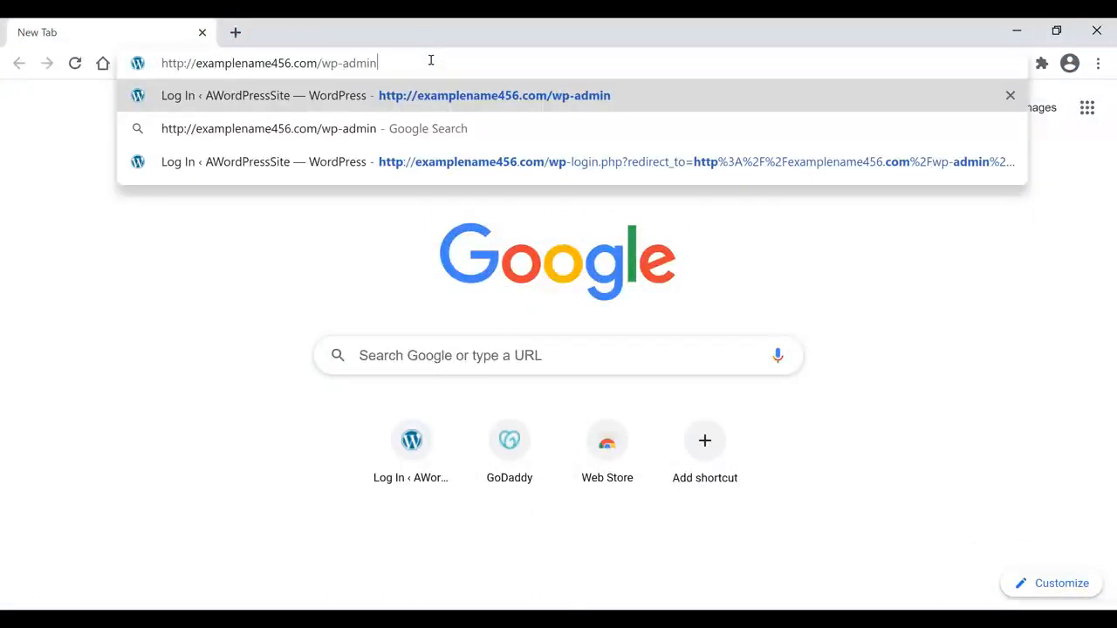
{"action": "left_click_drag", "start_coordinate": [430, 59], "coordinate": [317, 64]}
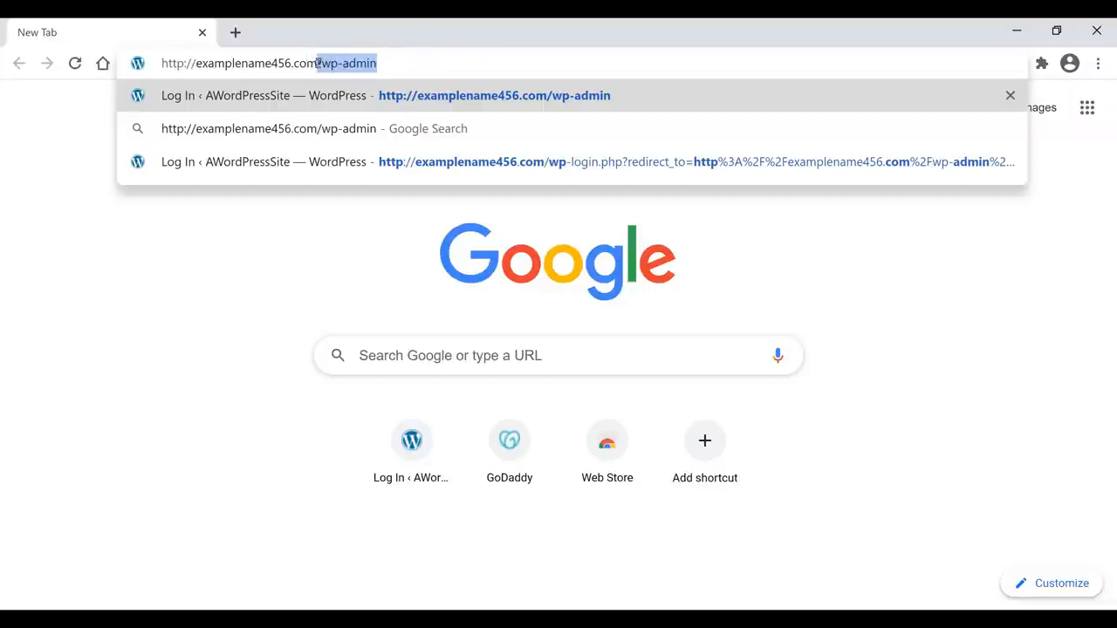
{"action": "left_click", "coordinate": [416, 66]}
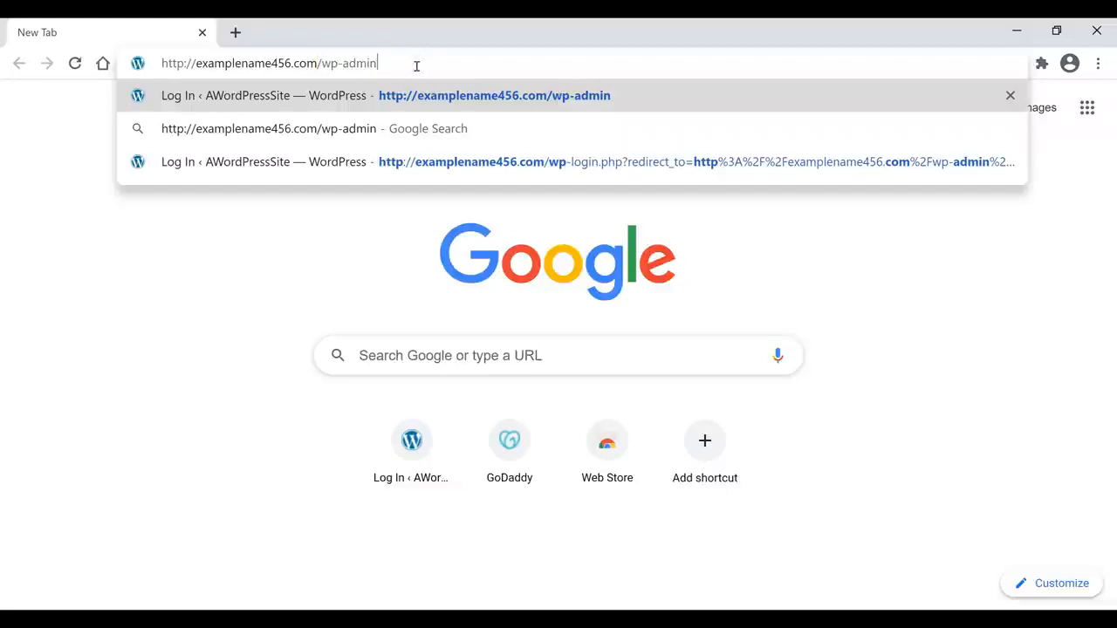
{"action": "key", "text": "Return"}
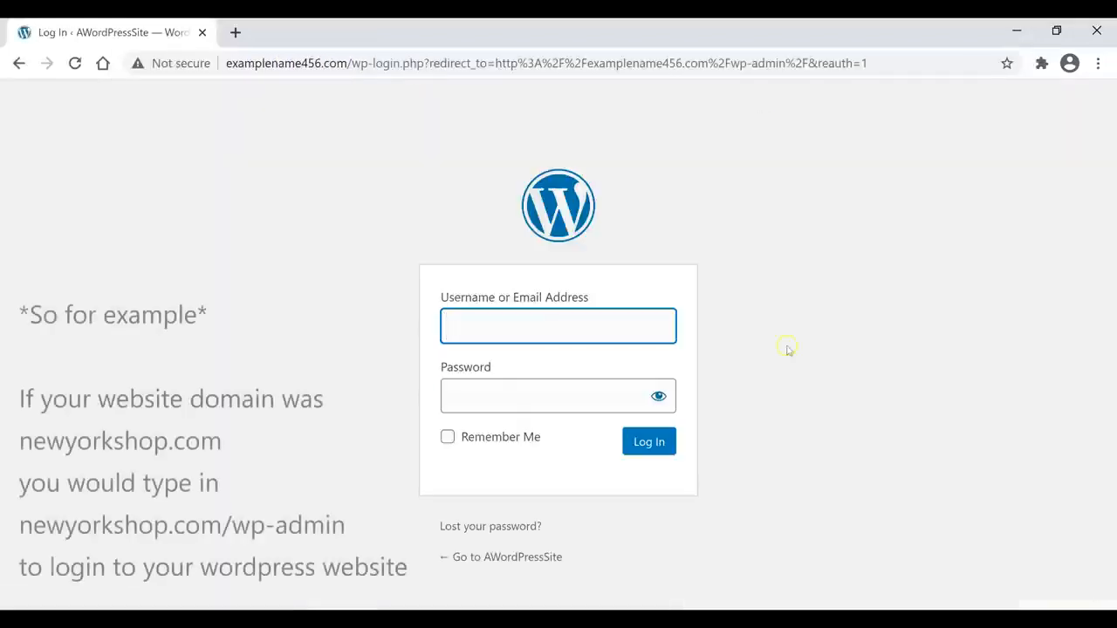
{"action": "left_click", "coordinate": [574, 387]}
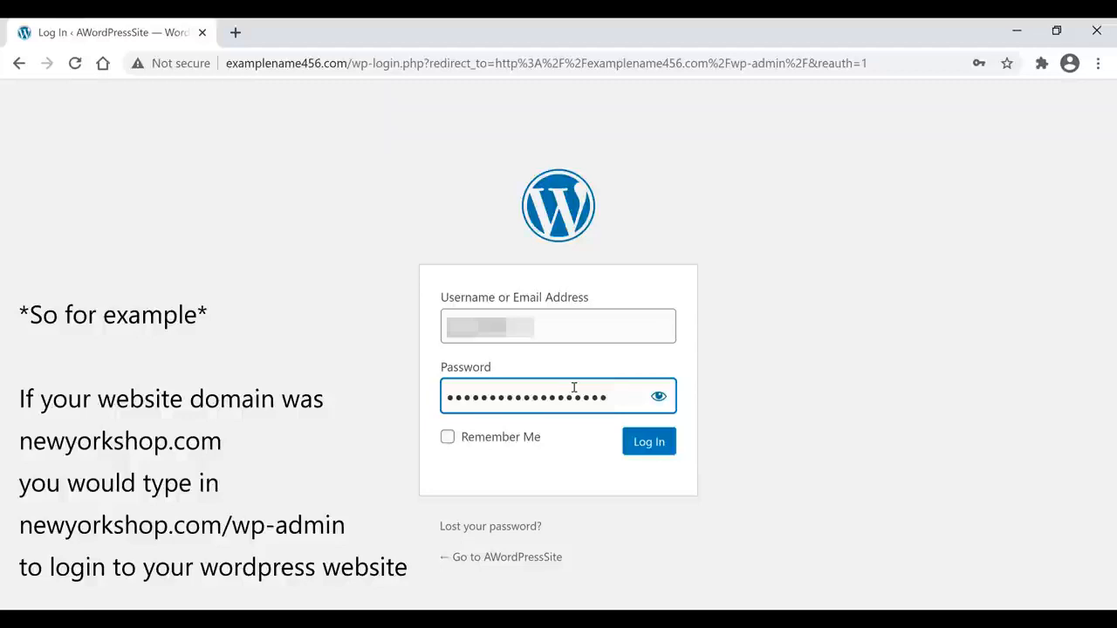
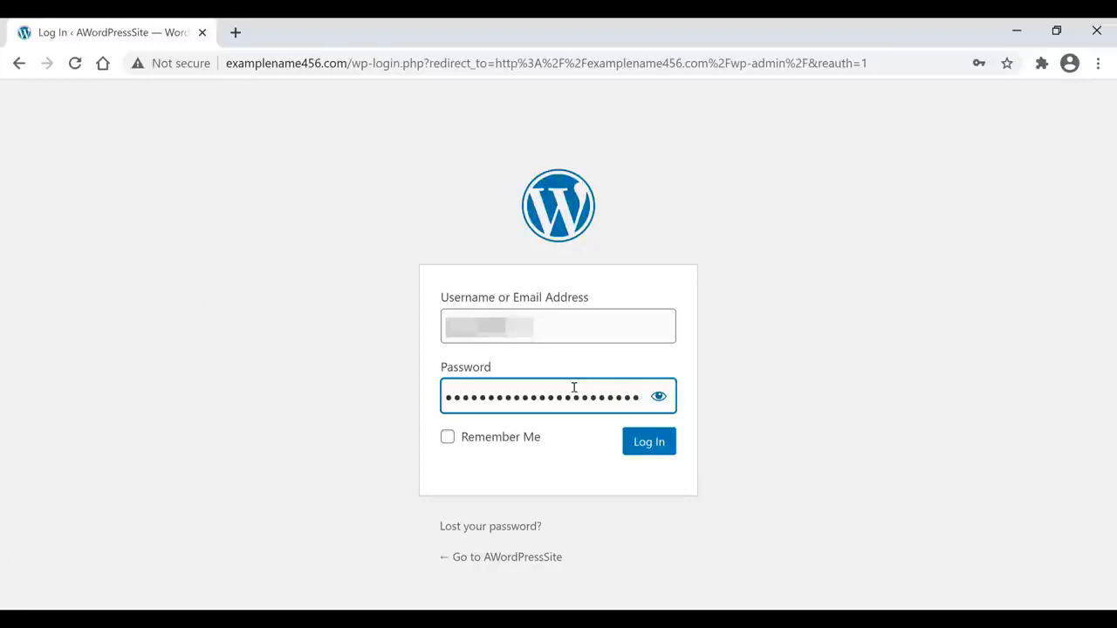
{"action": "key", "text": "Return"}
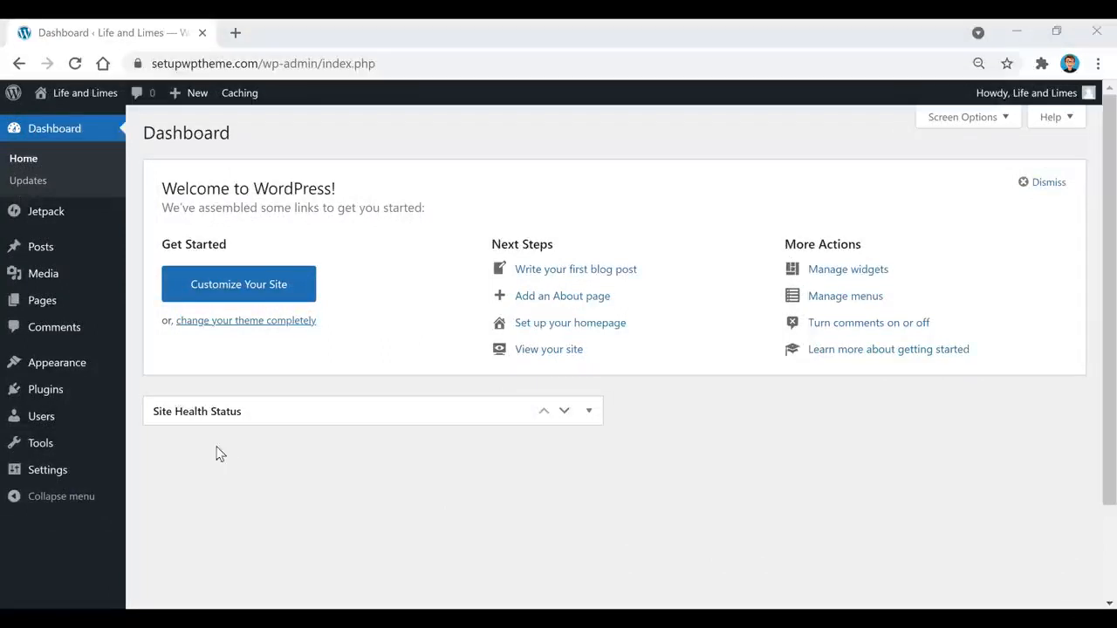
Step: Open Appearance > Themes to see the installed themes, with Fairy active
{"action": "mouse_move", "coordinate": [45, 373]}
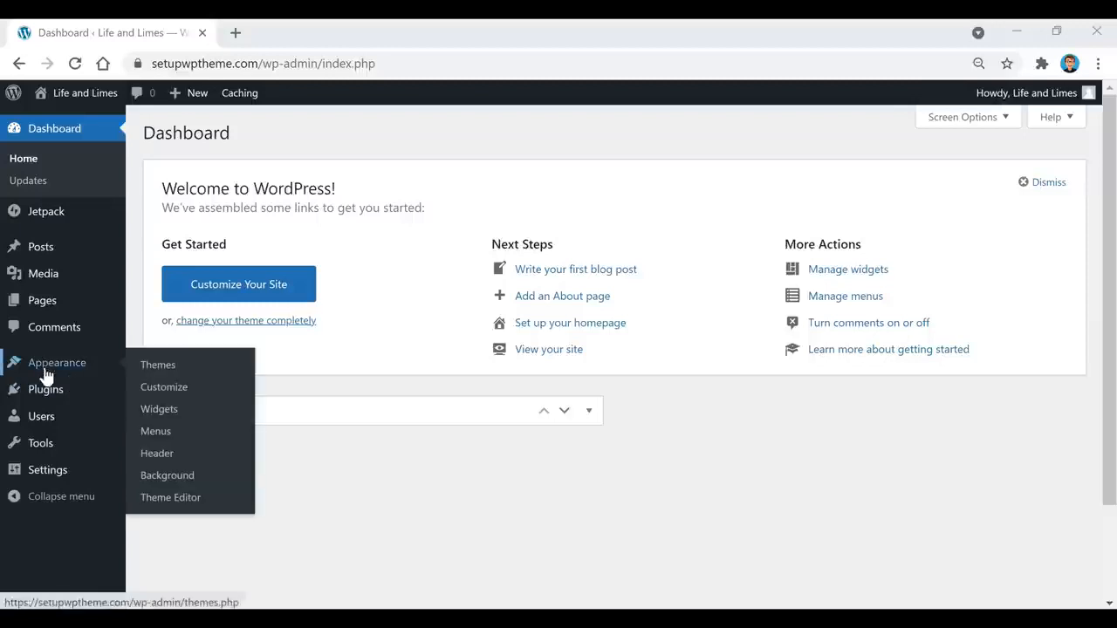
{"action": "left_click", "coordinate": [158, 366]}
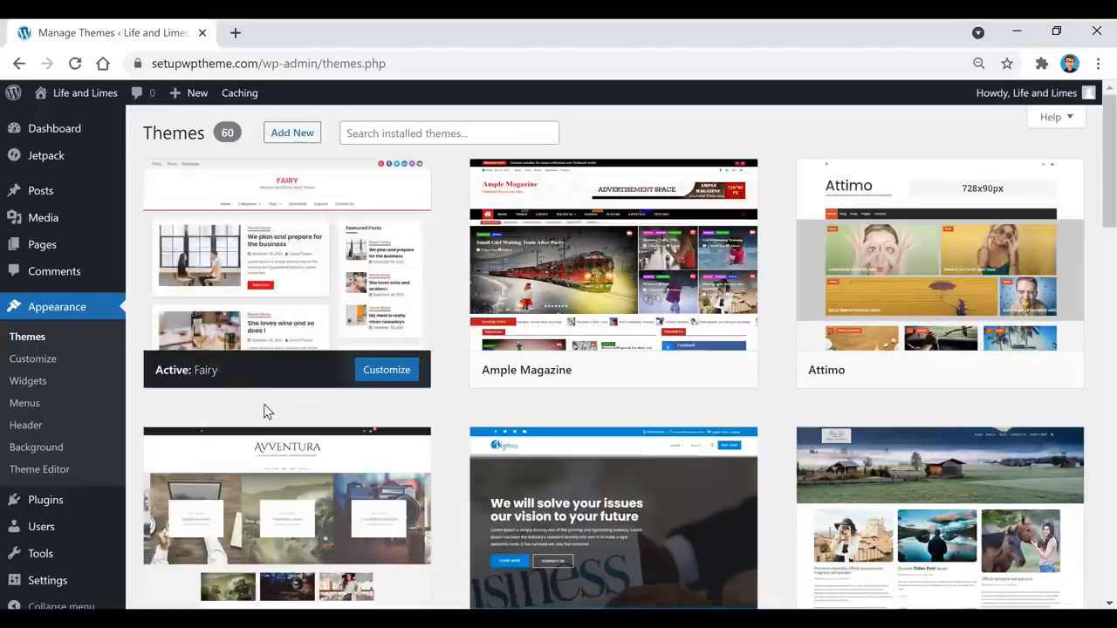
Step: On Add Themes, view Popular, then browse the Latest theme grid, headed by Polite Blog
{"action": "left_click", "coordinate": [297, 139]}
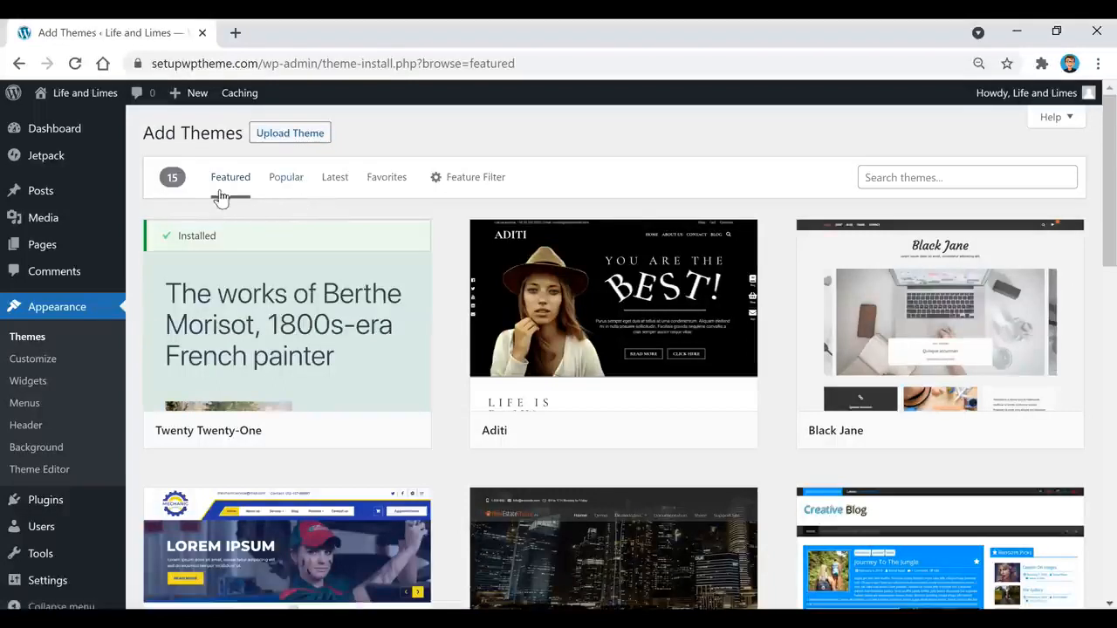
{"action": "left_click", "coordinate": [286, 187]}
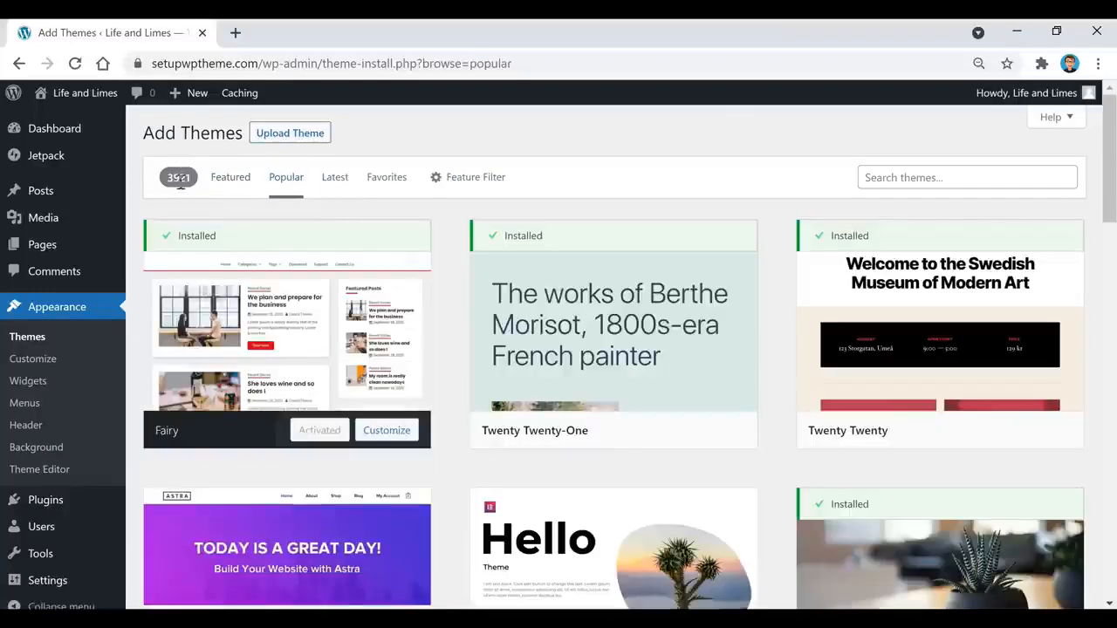
{"action": "left_click", "coordinate": [328, 184]}
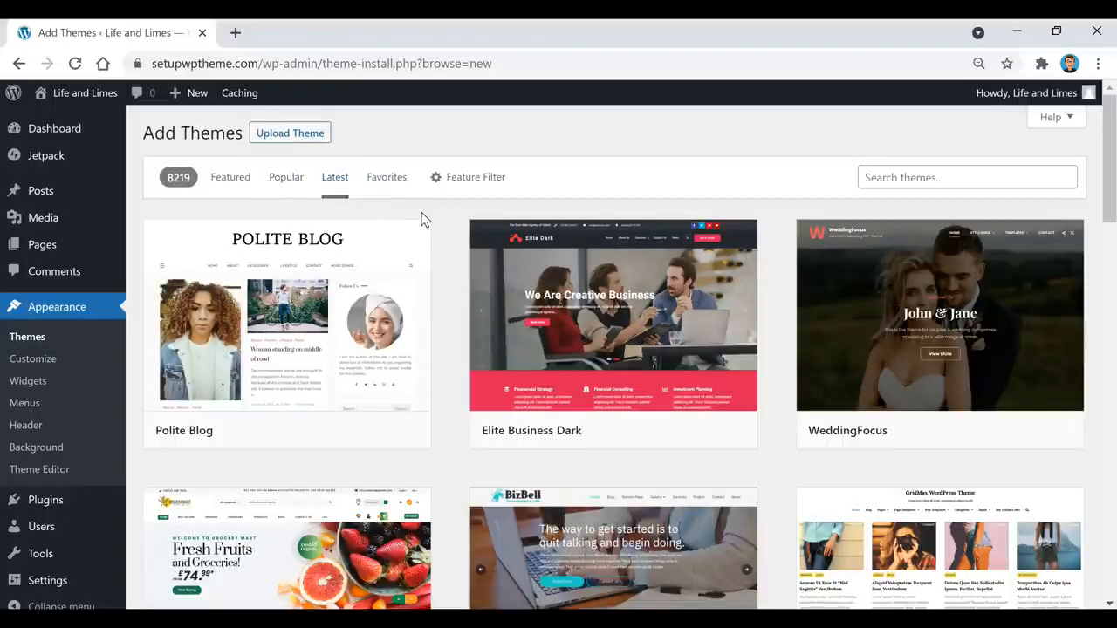
{"action": "scroll", "coordinate": [440, 229], "scroll_direction": "down", "scroll_amount": 5}
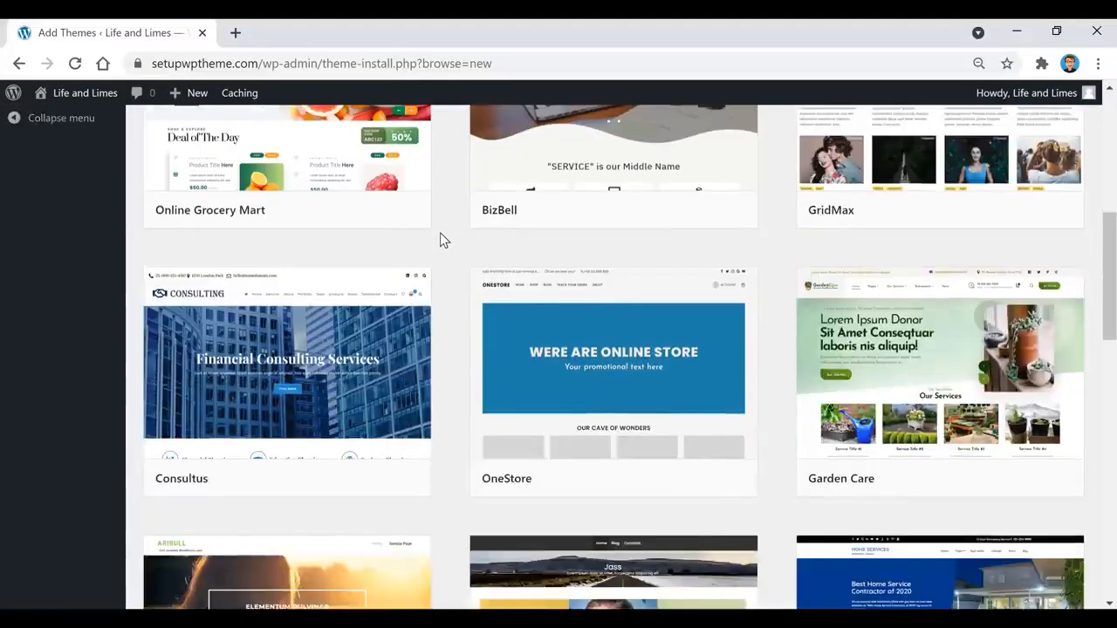
{"action": "scroll", "coordinate": [441, 240], "scroll_direction": "down", "scroll_amount": 10}
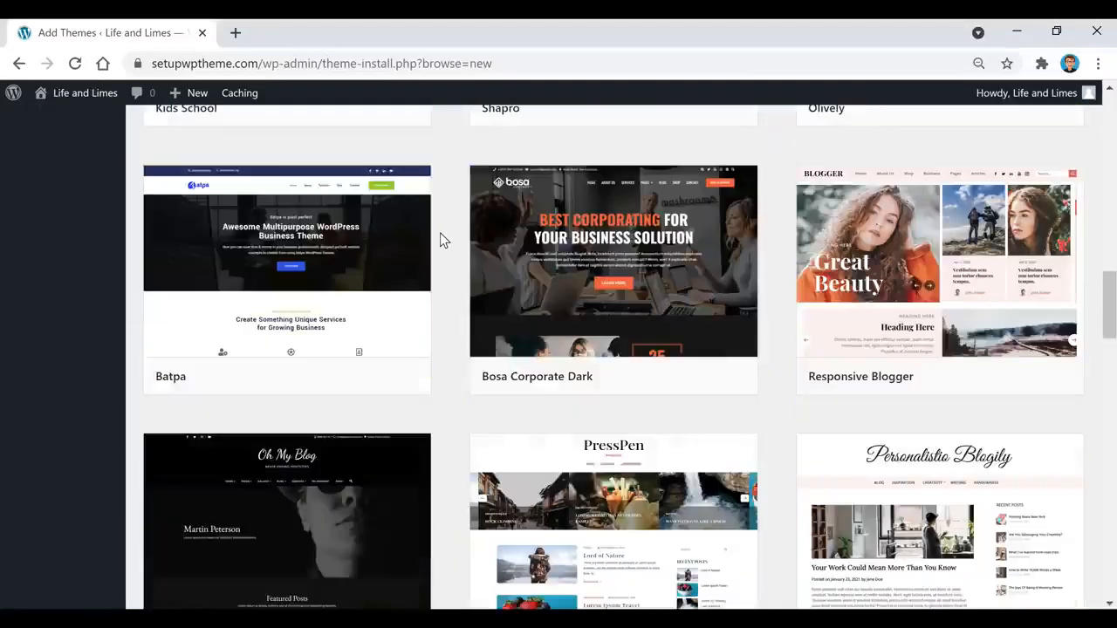
{"action": "scroll", "coordinate": [441, 240], "scroll_direction": "down", "scroll_amount": 4}
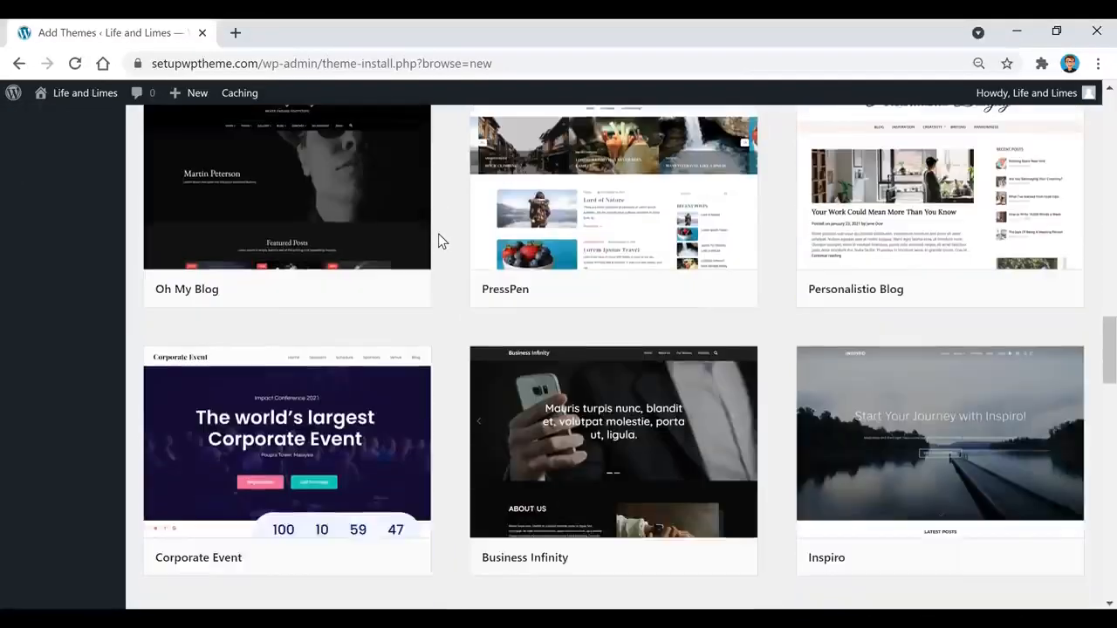
{"action": "scroll", "coordinate": [441, 240], "scroll_direction": "down", "scroll_amount": 4}
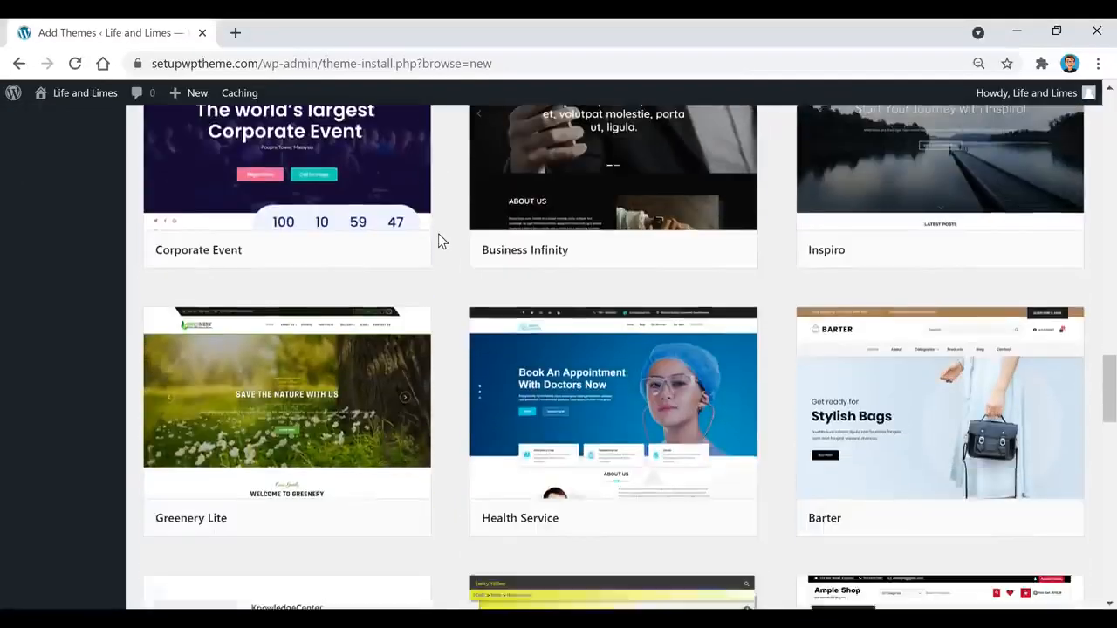
{"action": "scroll", "coordinate": [439, 245], "scroll_direction": "down", "scroll_amount": 1}
{"action": "scroll", "coordinate": [438, 250], "scroll_direction": "down", "scroll_amount": 4}
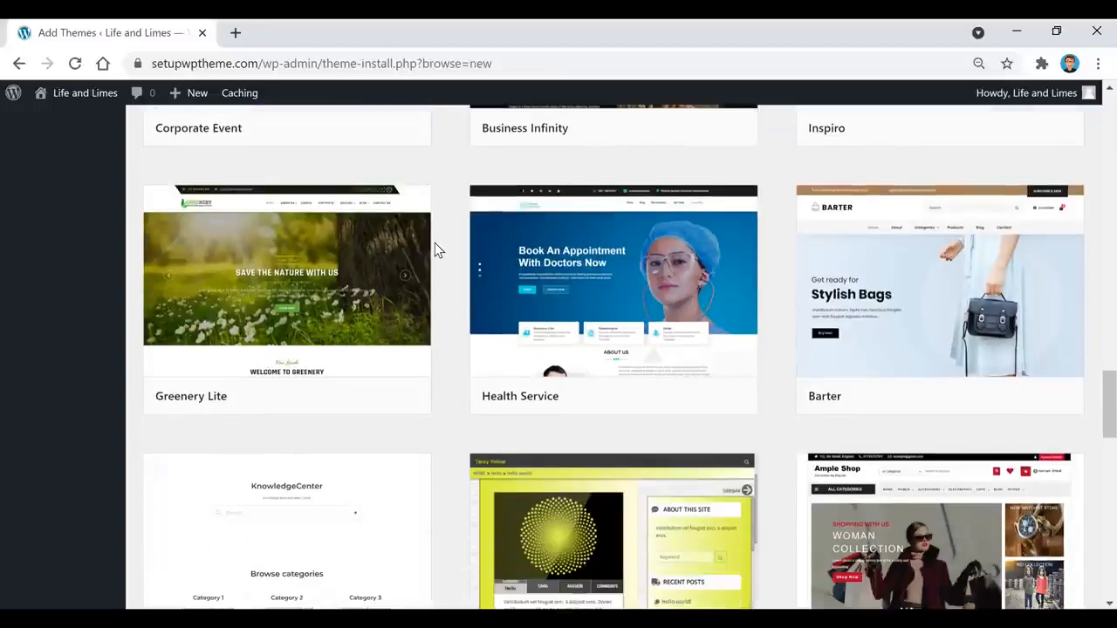
{"action": "scroll", "coordinate": [435, 243], "scroll_direction": "down", "scroll_amount": 5}
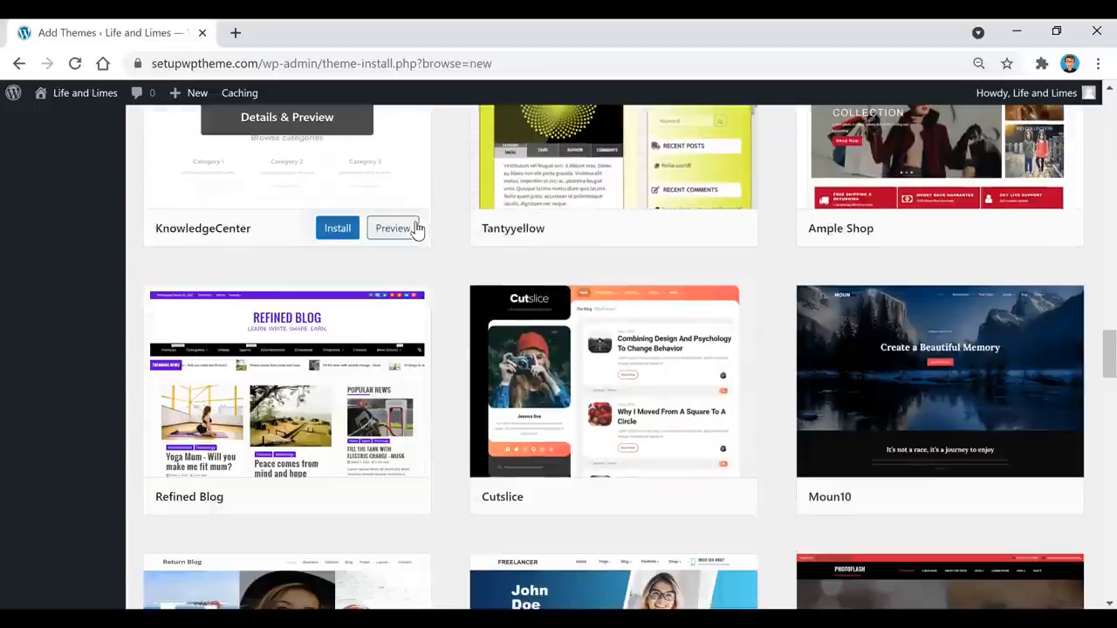
{"action": "scroll", "coordinate": [416, 229], "scroll_direction": "up", "scroll_amount": 12}
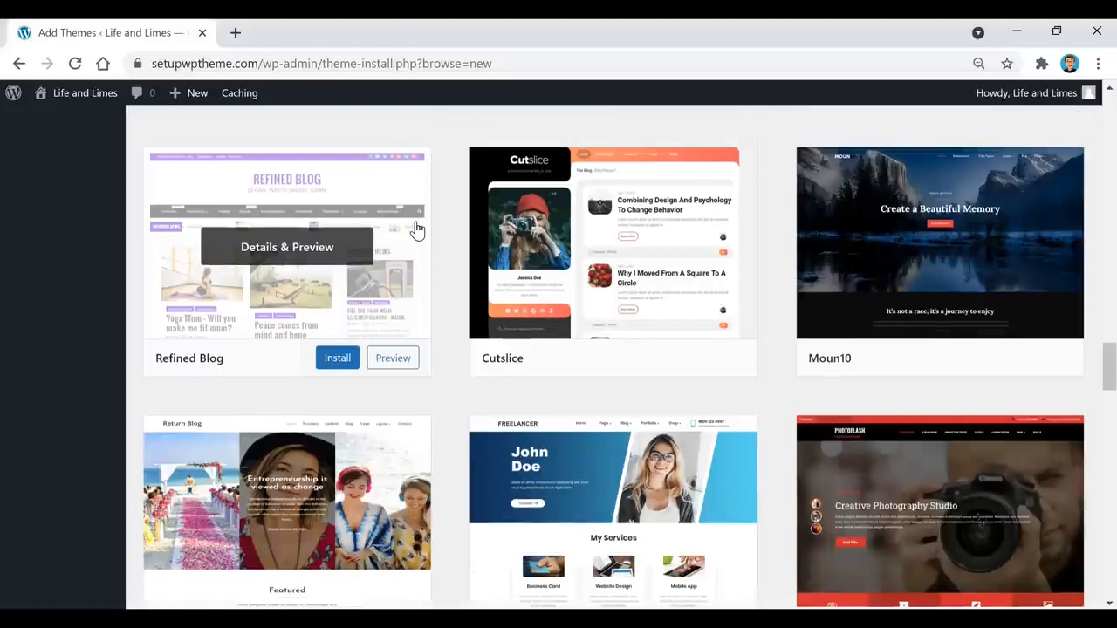
{"action": "scroll", "coordinate": [416, 228], "scroll_direction": "up", "scroll_amount": 18}
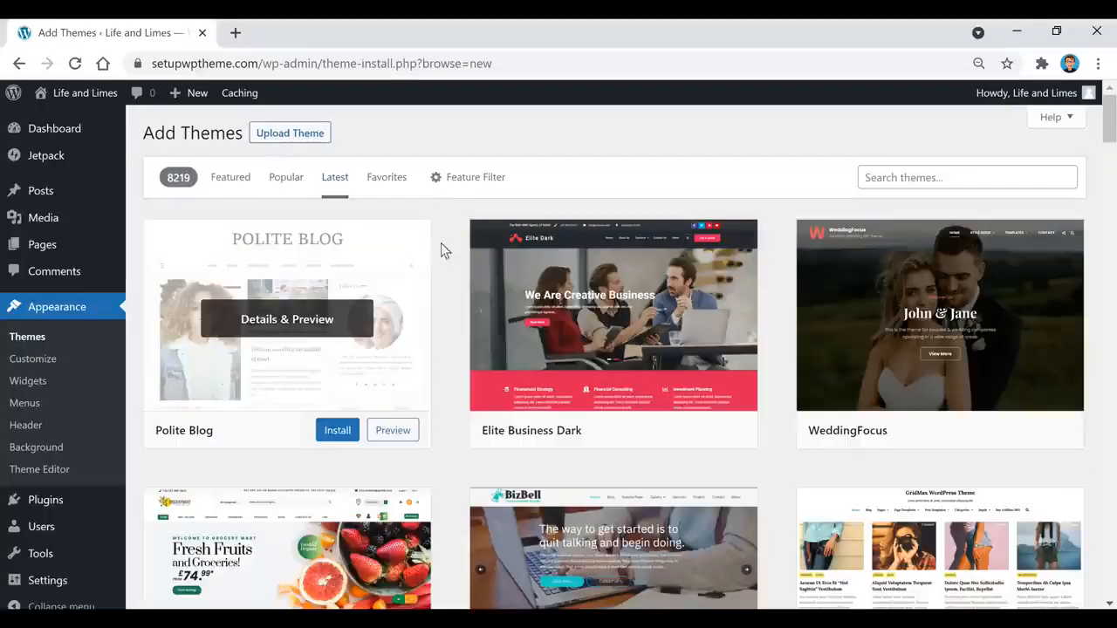
Step: Search the theme directory for 'fairy', confirm it's active, and return to installed Themes
{"action": "left_click", "coordinate": [466, 184]}
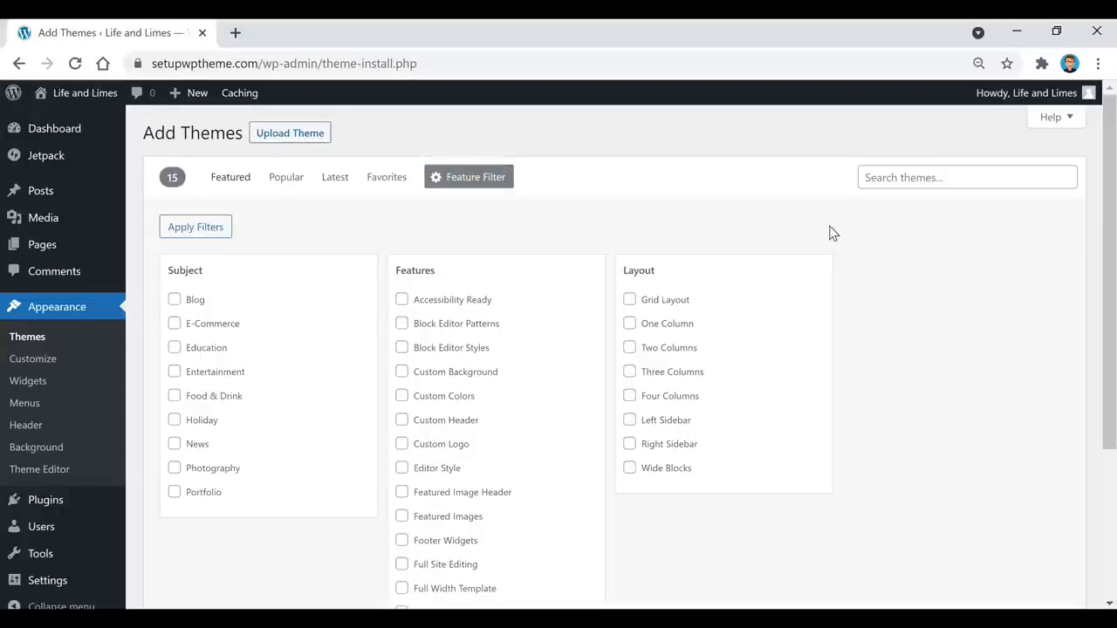
{"action": "left_click", "coordinate": [928, 178]}
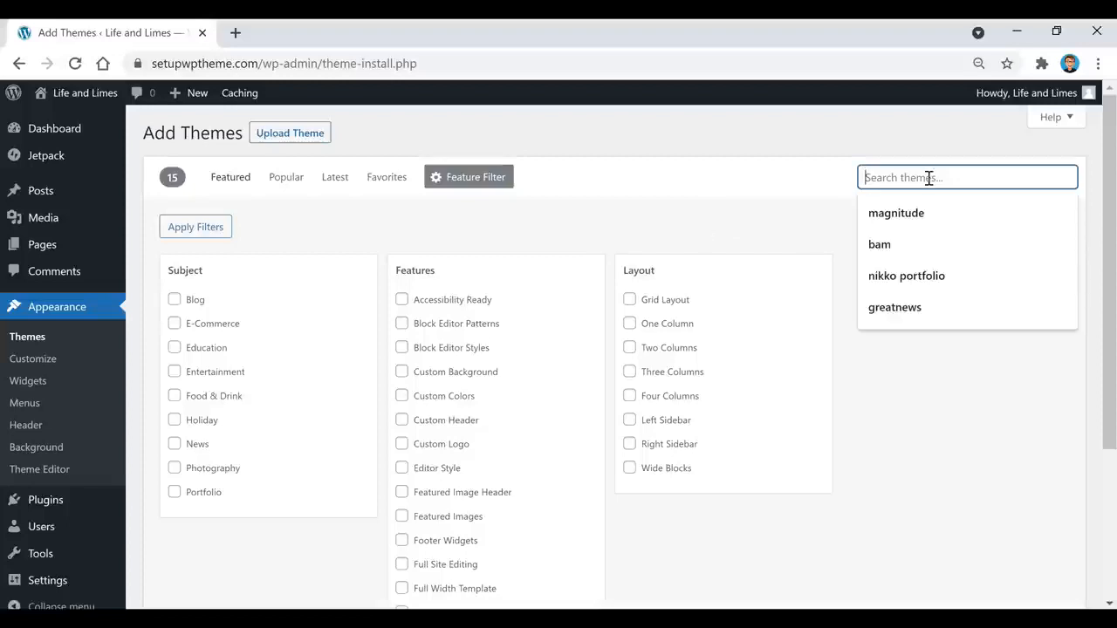
{"action": "type", "text": "fairy"}
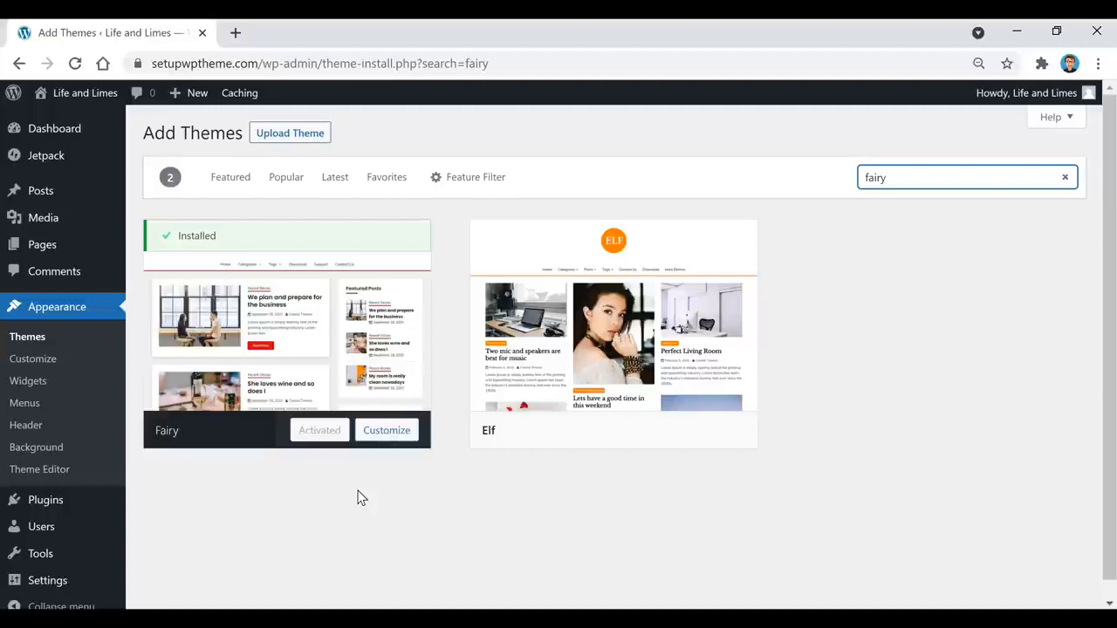
{"action": "mouse_move", "coordinate": [613, 417]}
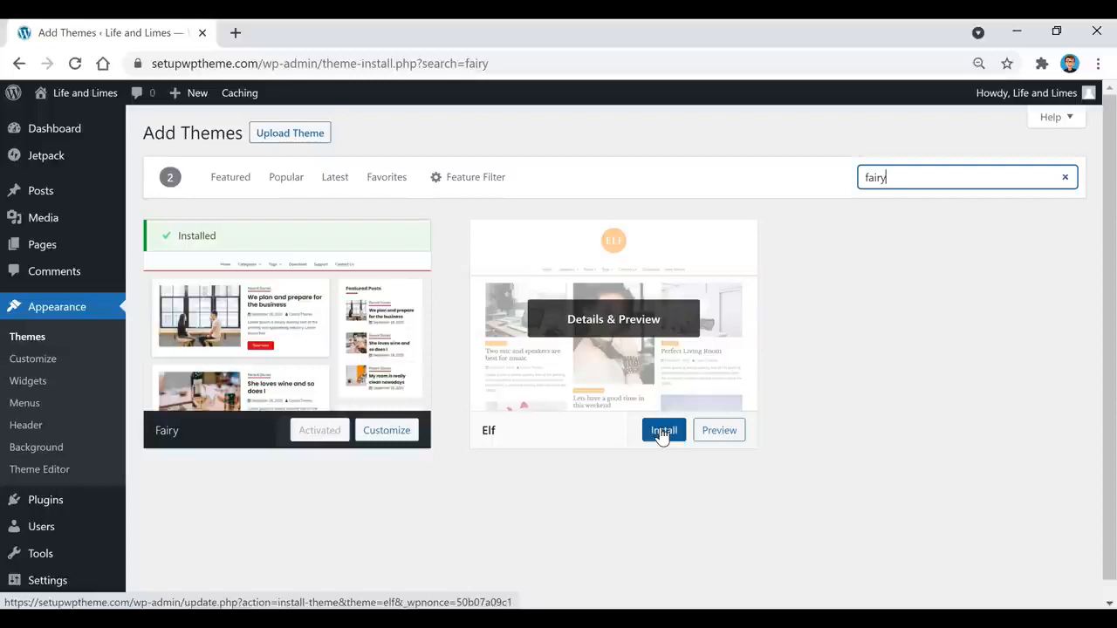
{"action": "left_click", "coordinate": [24, 340]}
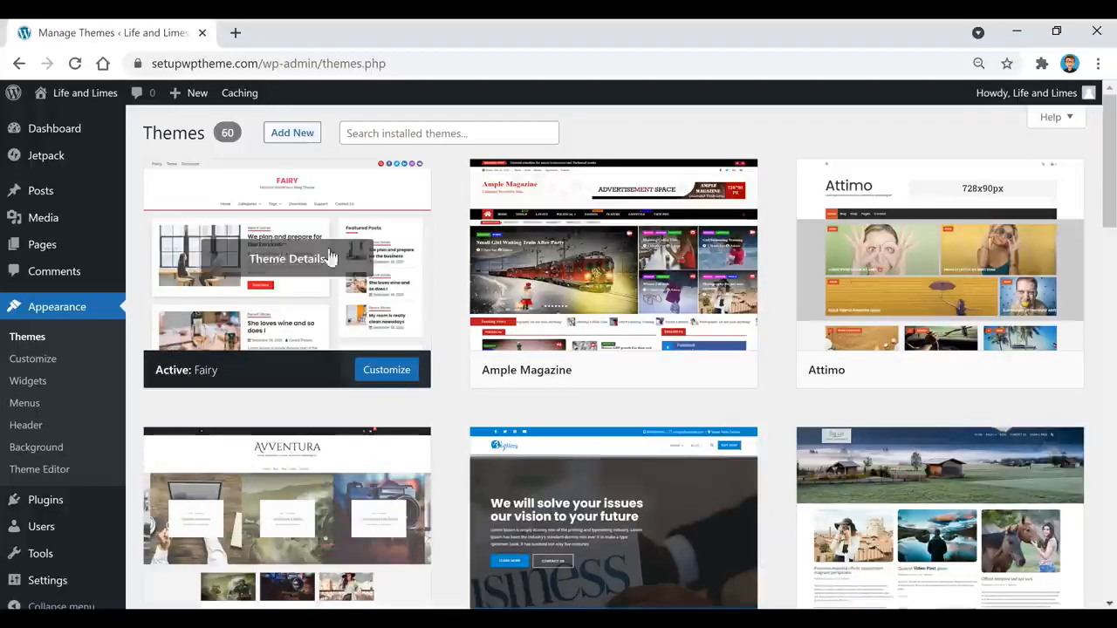
Step: In General Settings, check the Life and Limes site title and full family food blog tagline
{"action": "mouse_move", "coordinate": [52, 589]}
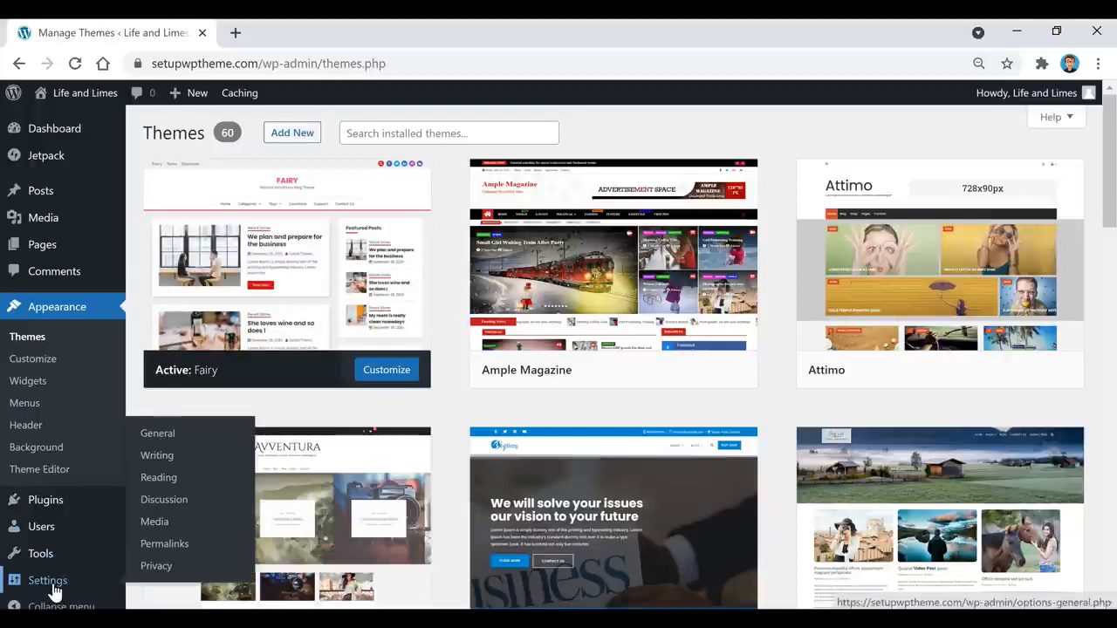
{"action": "left_click", "coordinate": [160, 441]}
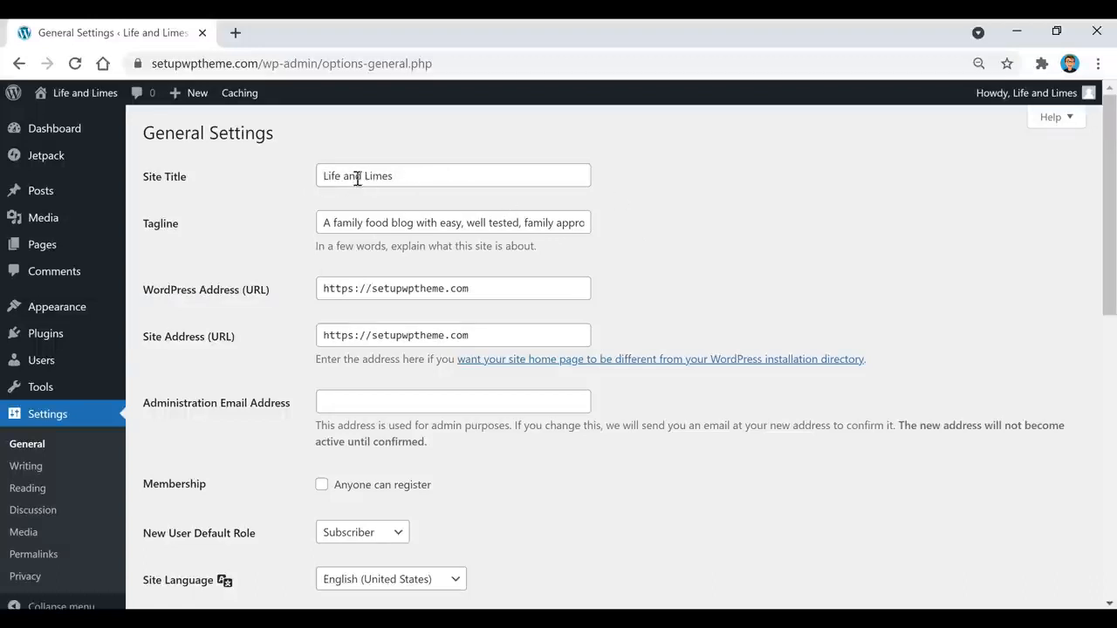
{"action": "left_click", "coordinate": [426, 177]}
{"action": "left_click", "coordinate": [490, 144]}
{"action": "left_click_drag", "start_coordinate": [498, 223], "coordinate": [611, 222]}
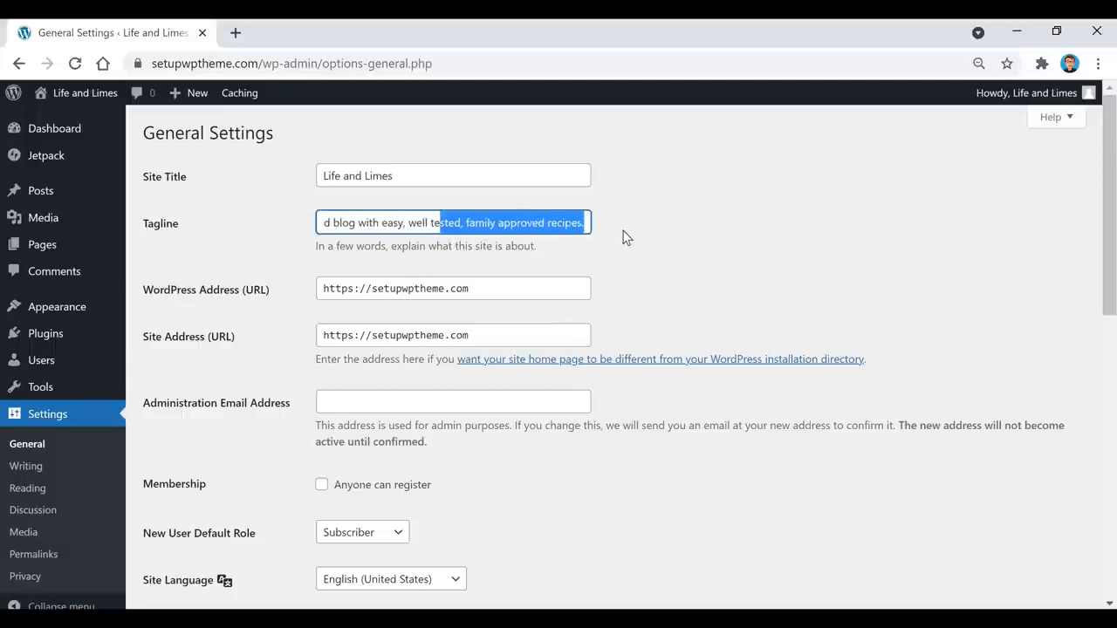
{"action": "left_click", "coordinate": [625, 234]}
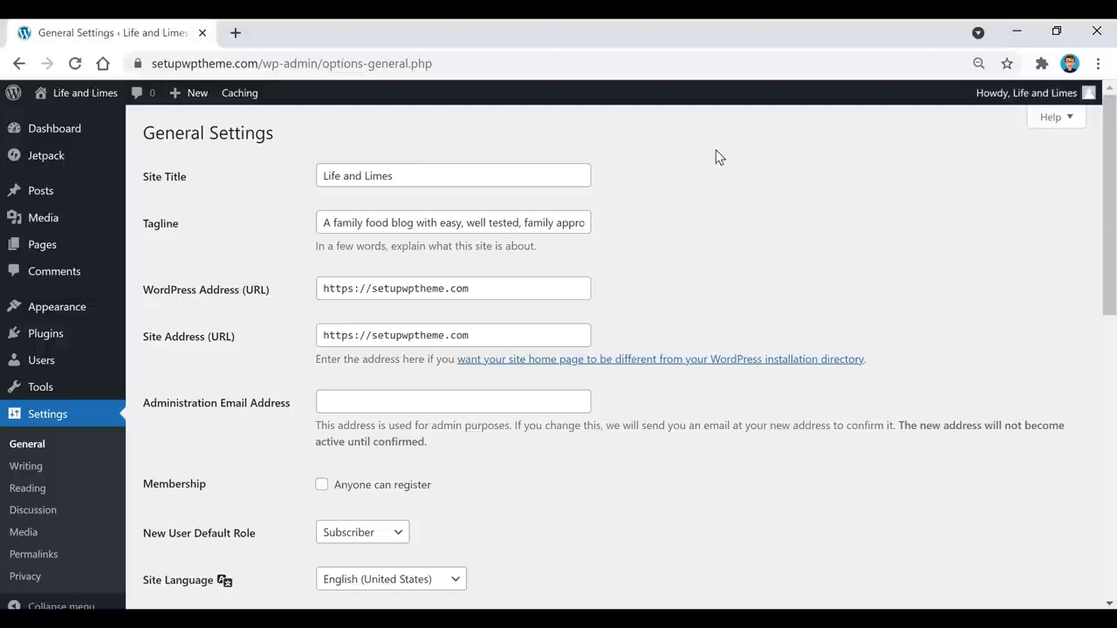
Step: Scroll through the remaining general settings and go back to the Dashboard
{"action": "scroll", "coordinate": [723, 154], "scroll_direction": "down", "scroll_amount": 6}
{"action": "scroll", "coordinate": [722, 154], "scroll_direction": "down", "scroll_amount": 2}
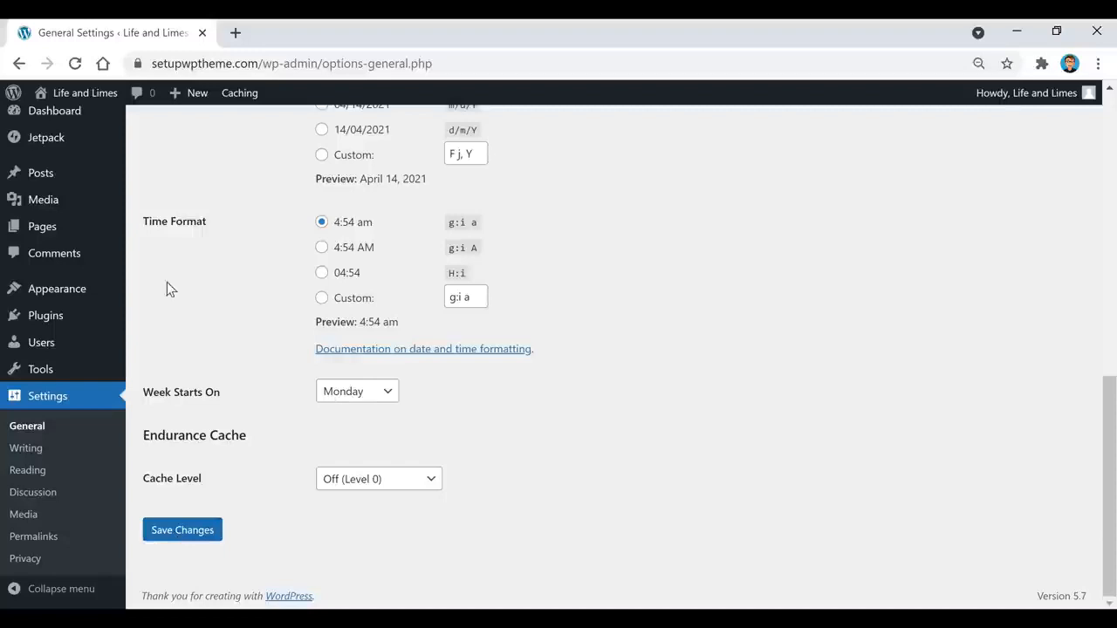
{"action": "left_click", "coordinate": [77, 120]}
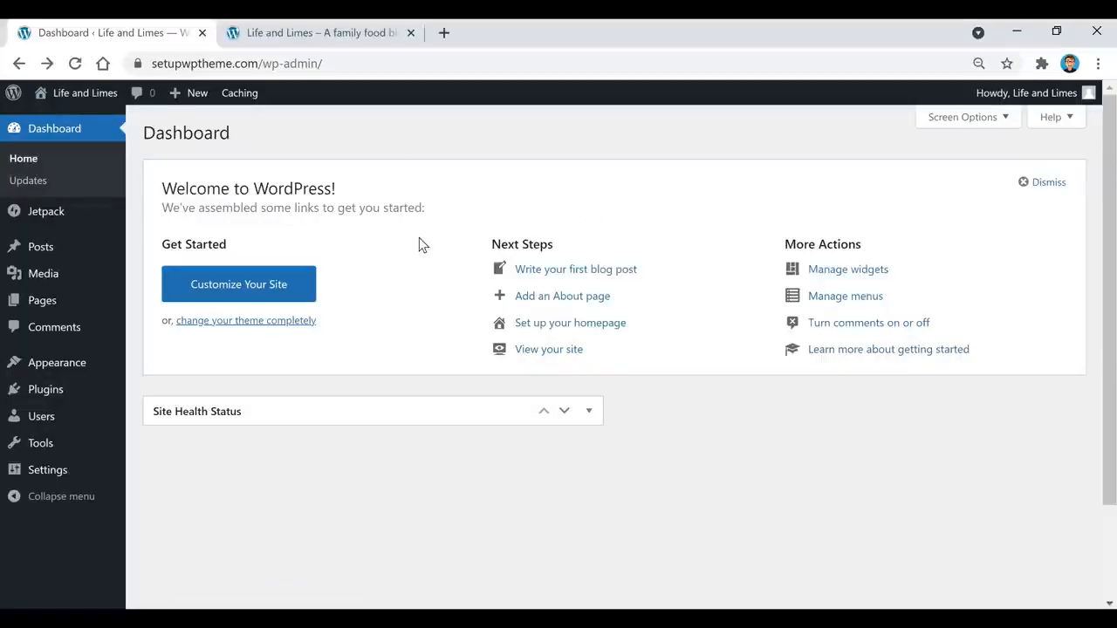
Step: View the live front page, then open Posts > Categories listing Breakfast through Vegan
{"action": "left_click", "coordinate": [295, 32]}
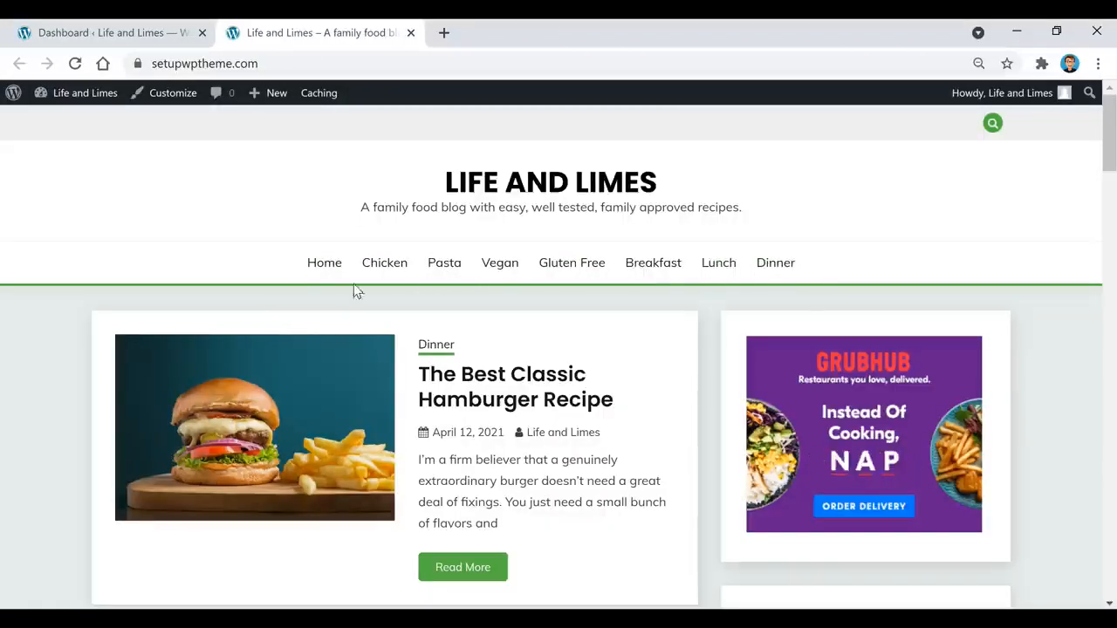
{"action": "left_click", "coordinate": [113, 36]}
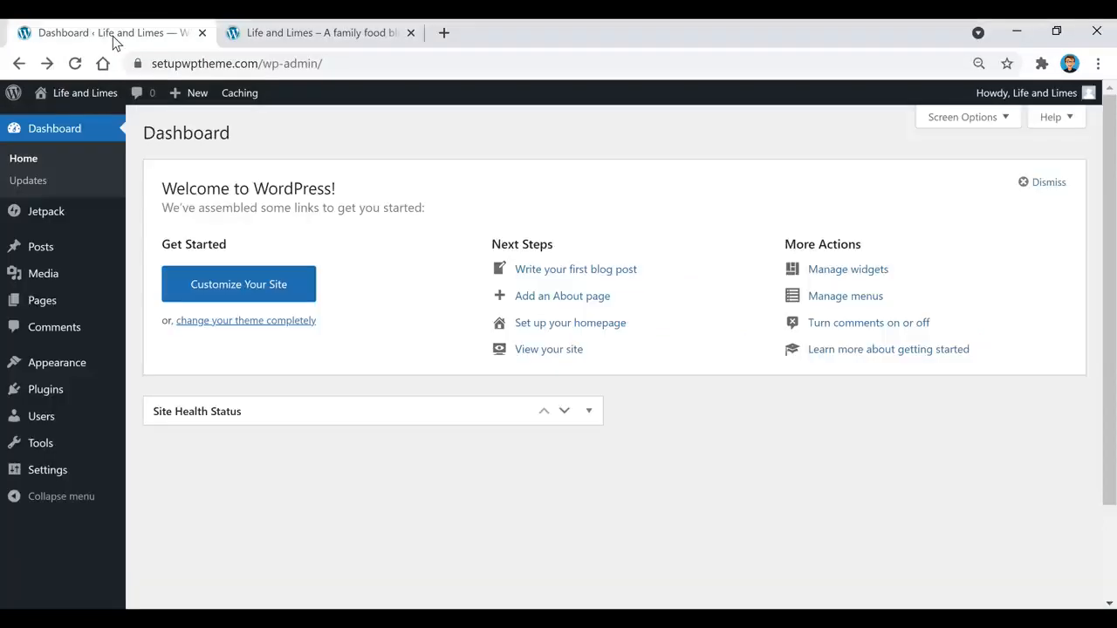
{"action": "mouse_move", "coordinate": [48, 253]}
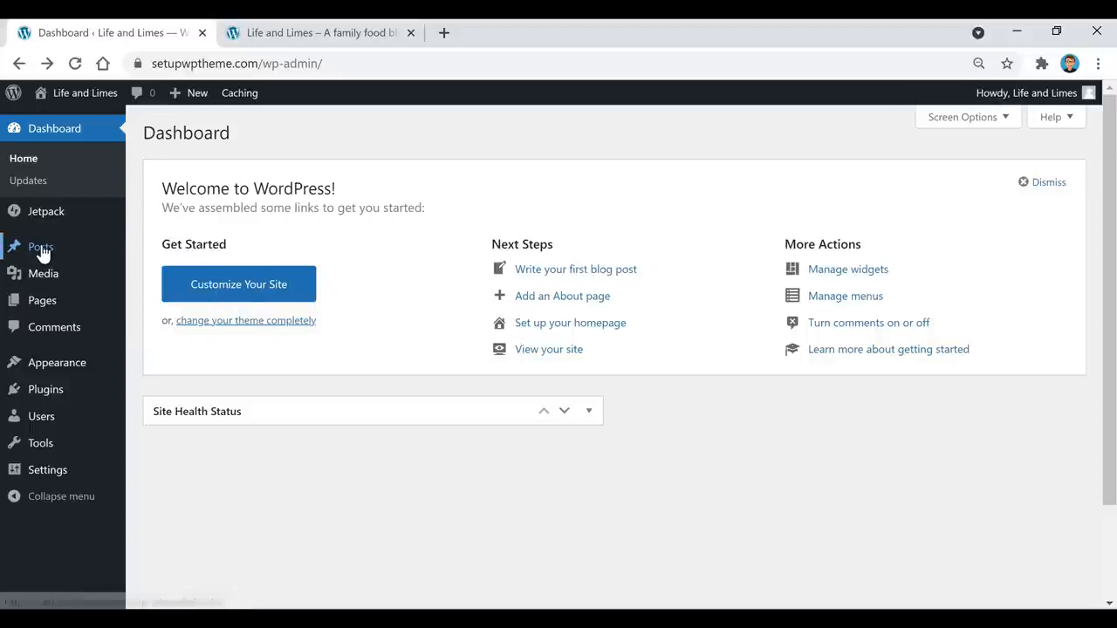
{"action": "left_click", "coordinate": [165, 296]}
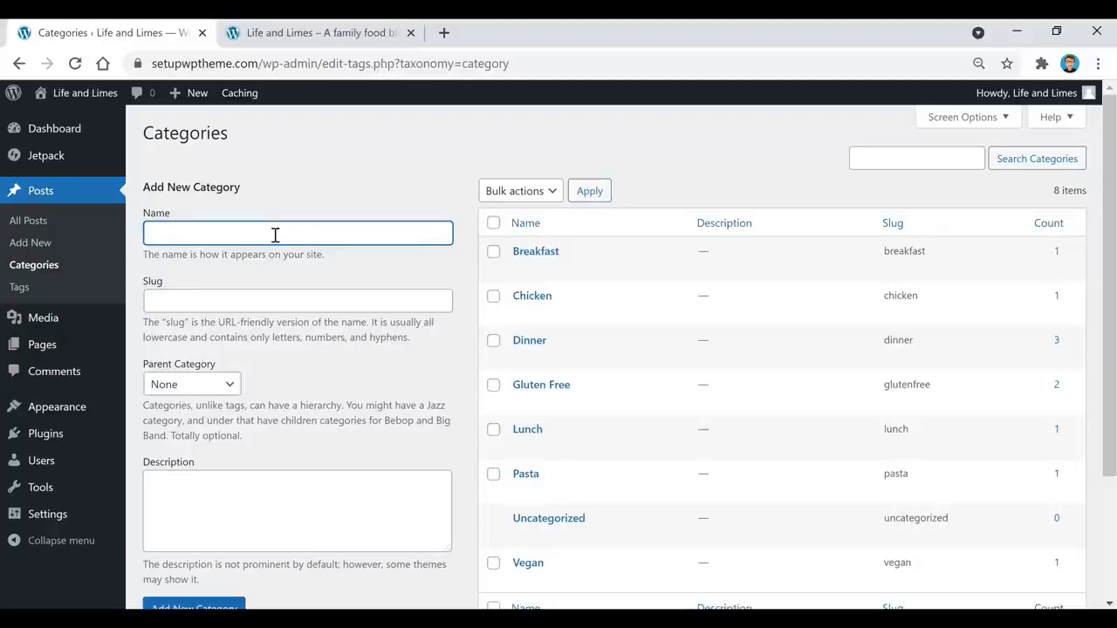
Step: Add a new category named 'Dessert'
{"action": "type", "text": "Dessert"}
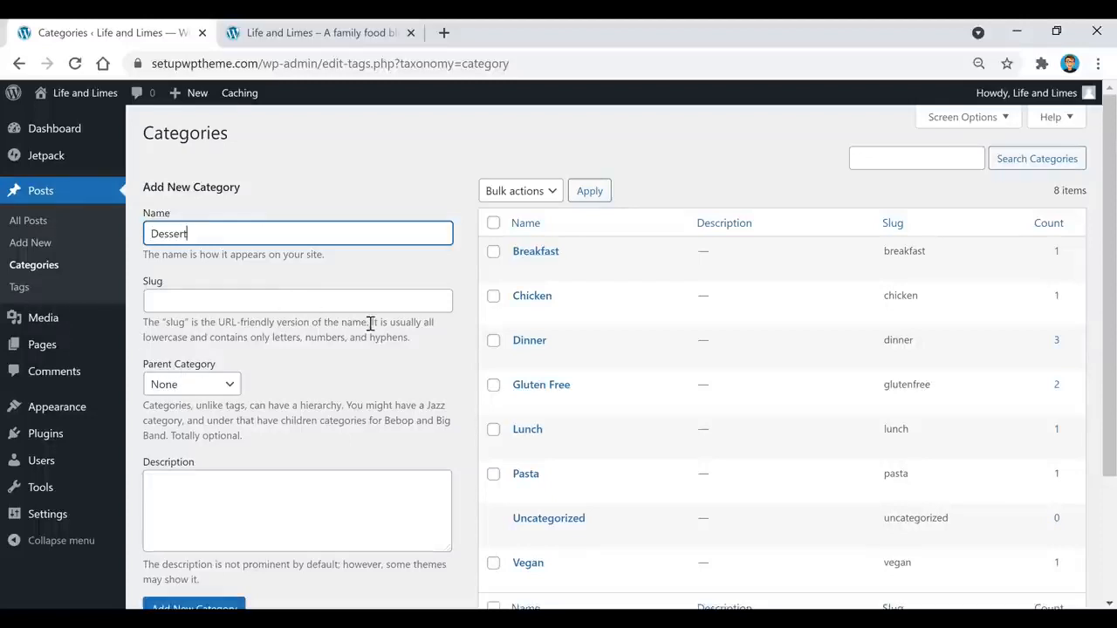
{"action": "scroll", "coordinate": [370, 323], "scroll_direction": "down", "scroll_amount": 1}
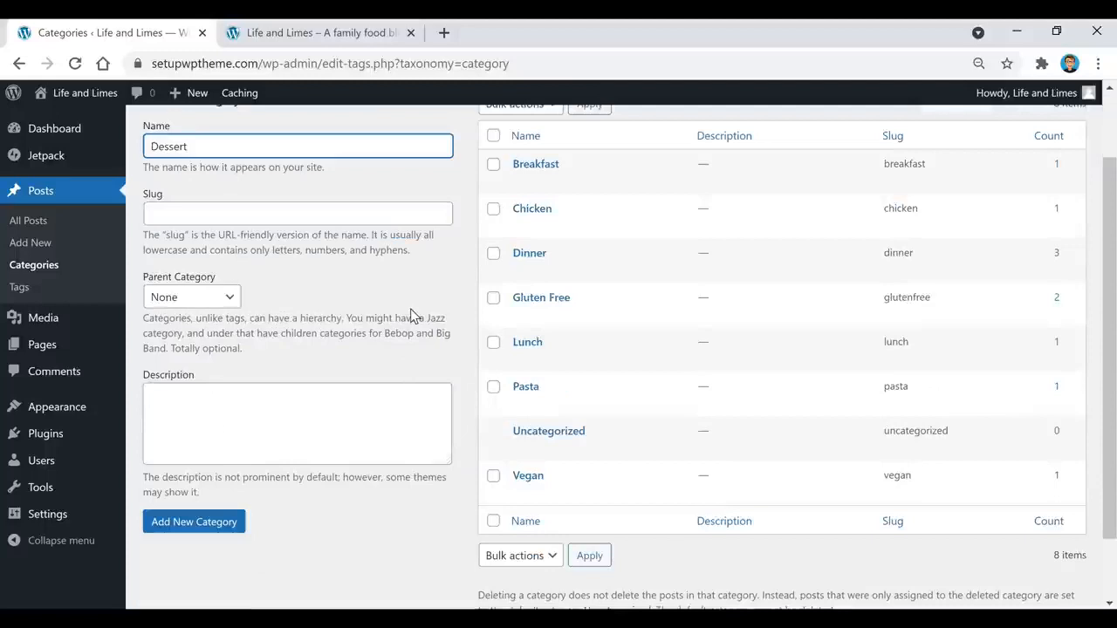
{"action": "left_click", "coordinate": [215, 529]}
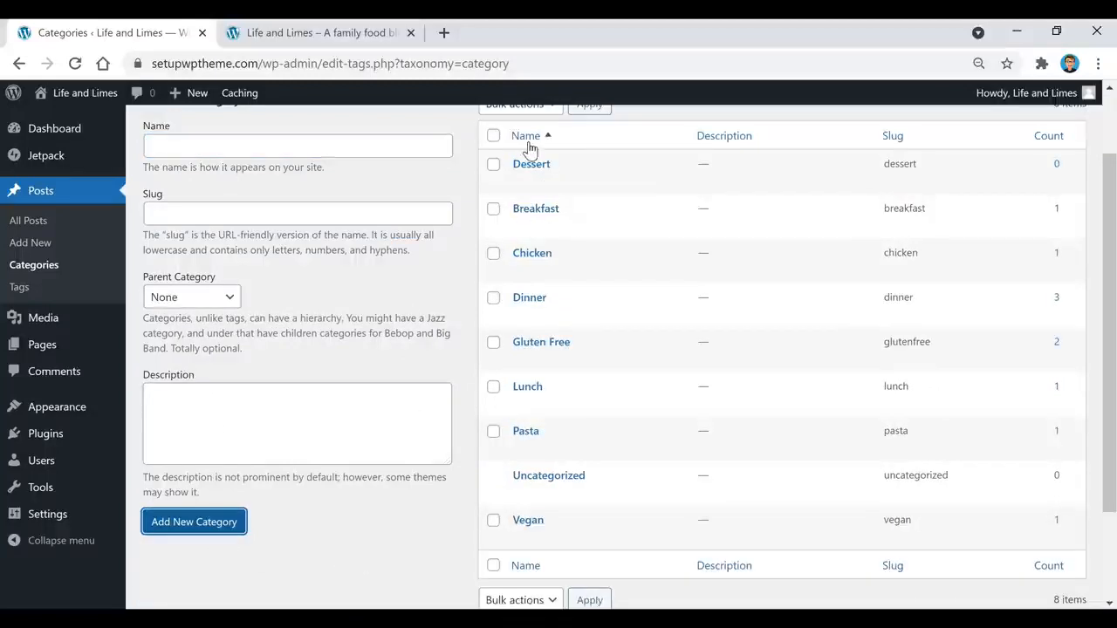
Step: Delete the Dessert category with the Delete bulk action, leaving the original eight
{"action": "scroll", "coordinate": [548, 278], "scroll_direction": "up", "scroll_amount": 1}
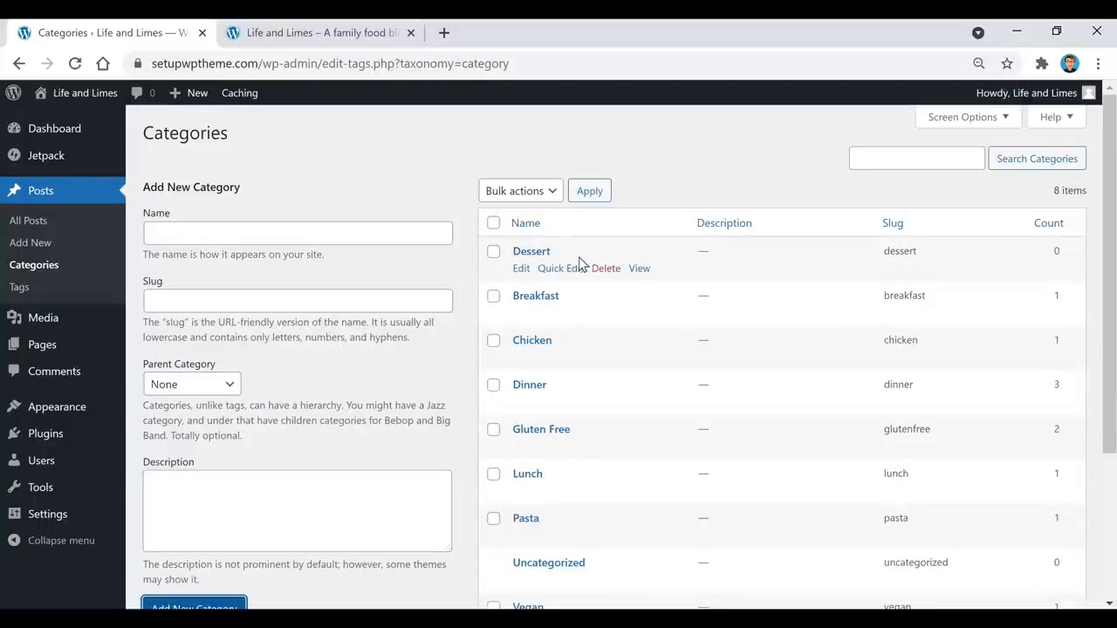
{"action": "left_click", "coordinate": [493, 251]}
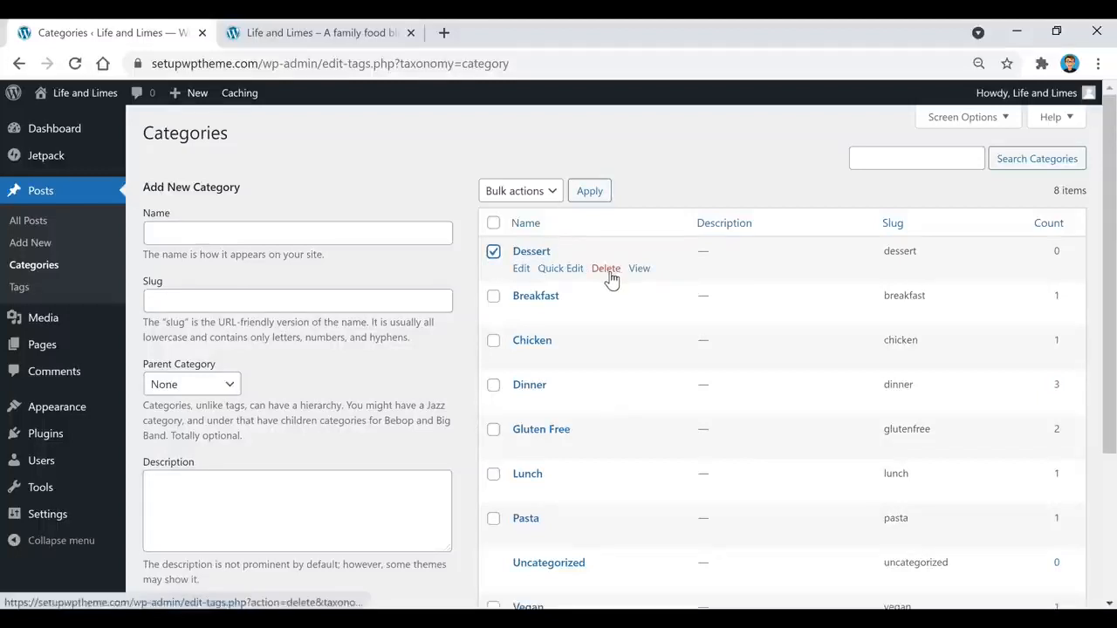
{"action": "left_click", "coordinate": [556, 193]}
{"action": "left_click", "coordinate": [530, 229]}
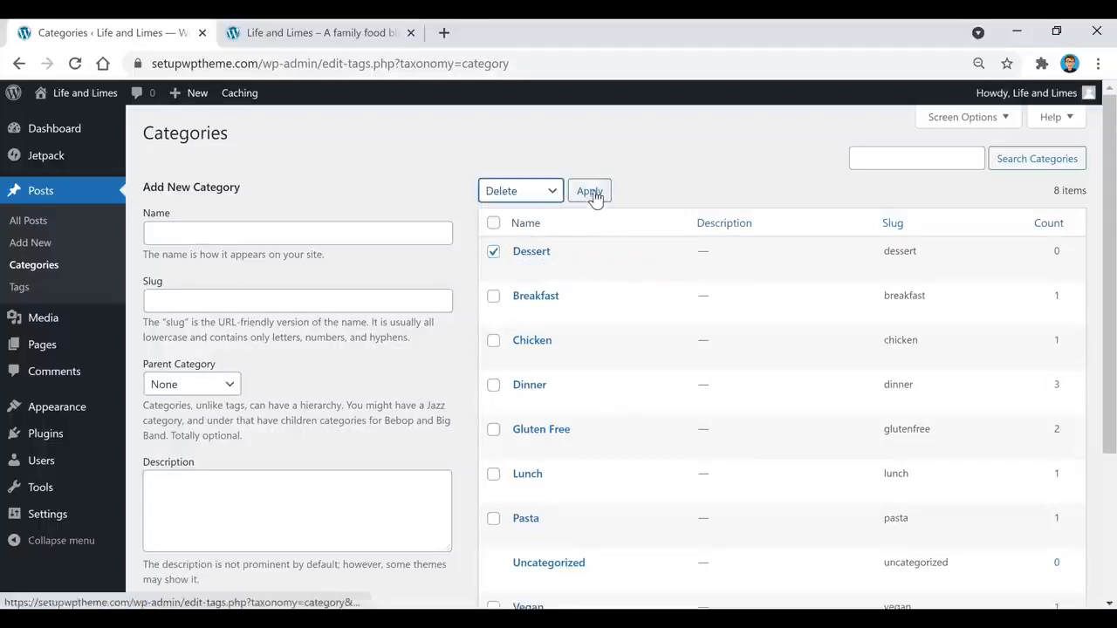
{"action": "left_click", "coordinate": [590, 192]}
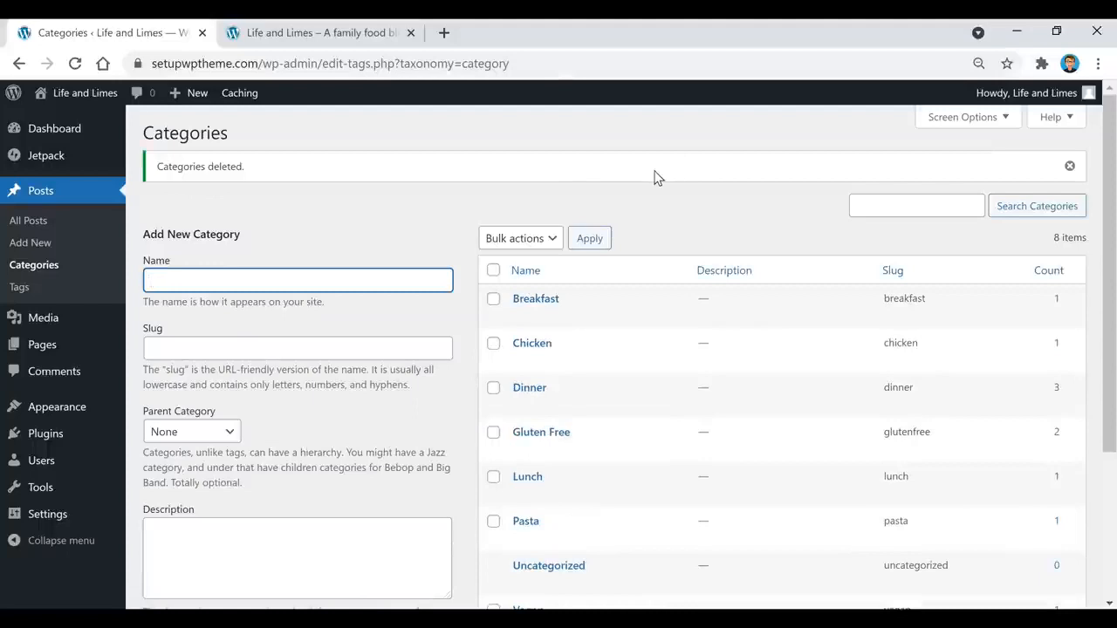
{"action": "left_click", "coordinate": [367, 217]}
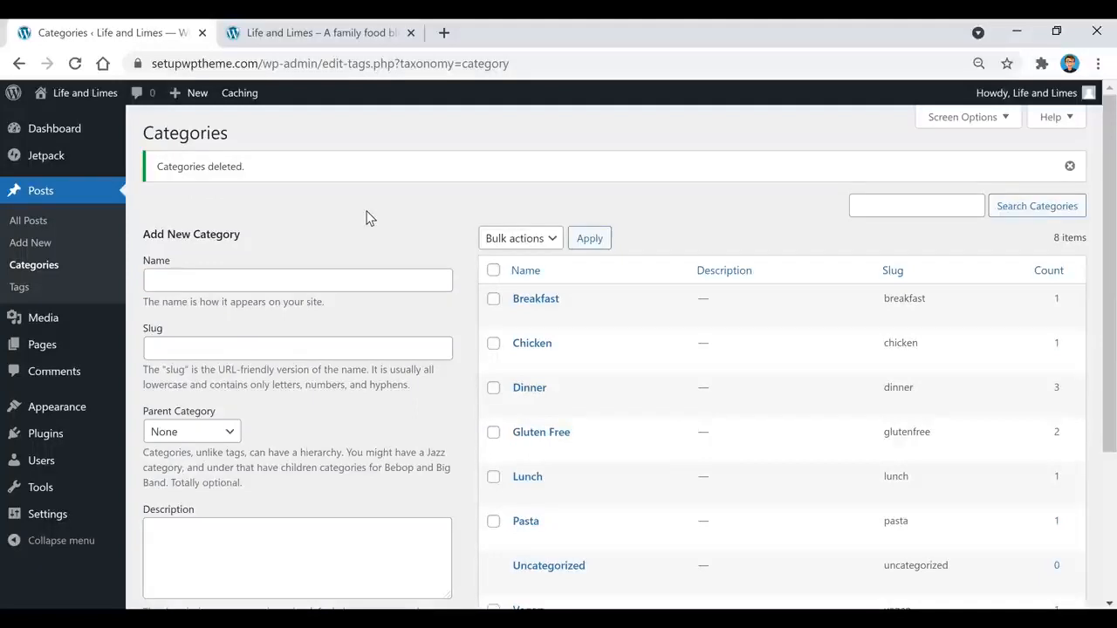
{"action": "scroll", "coordinate": [368, 217], "scroll_direction": "down", "scroll_amount": 2}
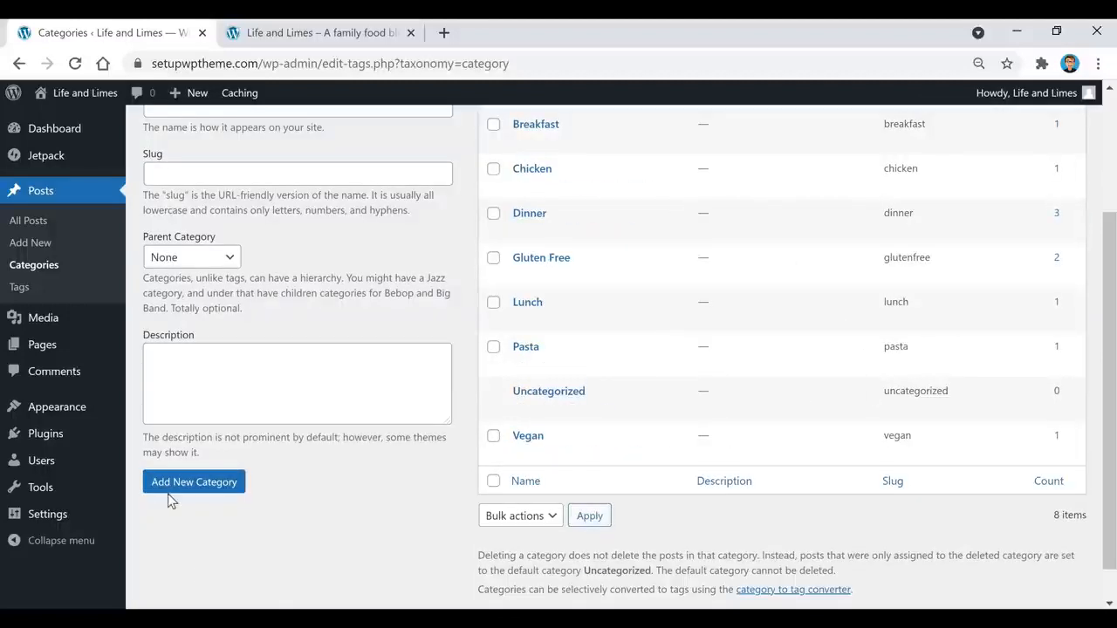
{"action": "scroll", "coordinate": [358, 503], "scroll_direction": "up", "scroll_amount": 2}
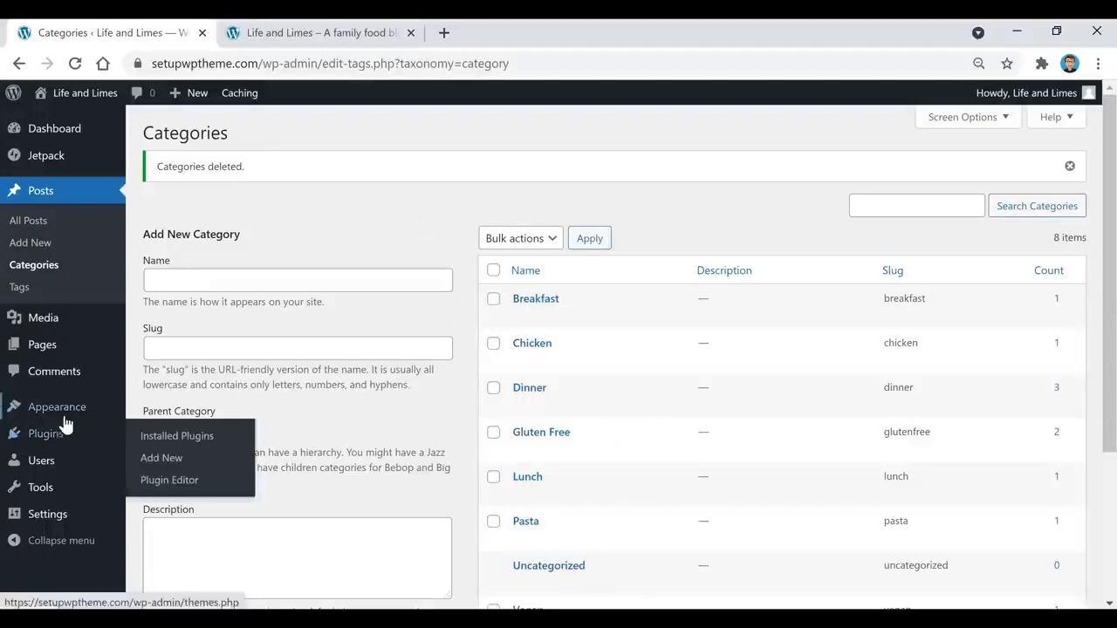
{"action": "mouse_move", "coordinate": [65, 417]}
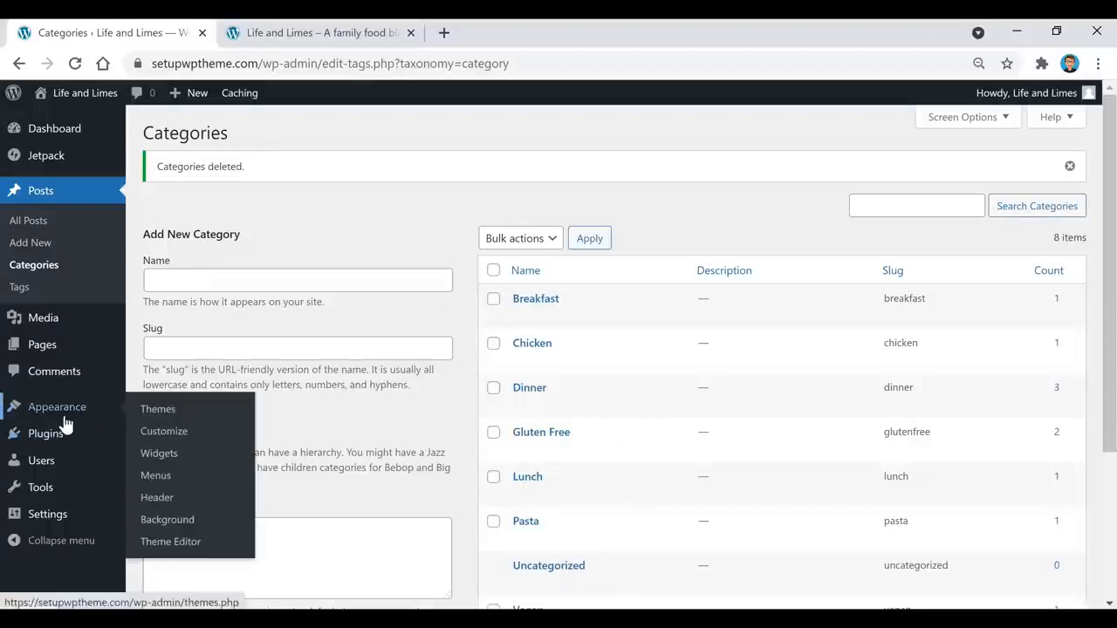
Step: Add Dinner, Gluten Free and Lunch categories to Menu 1, keeping Gluten Free top-level
{"action": "left_click", "coordinate": [165, 486]}
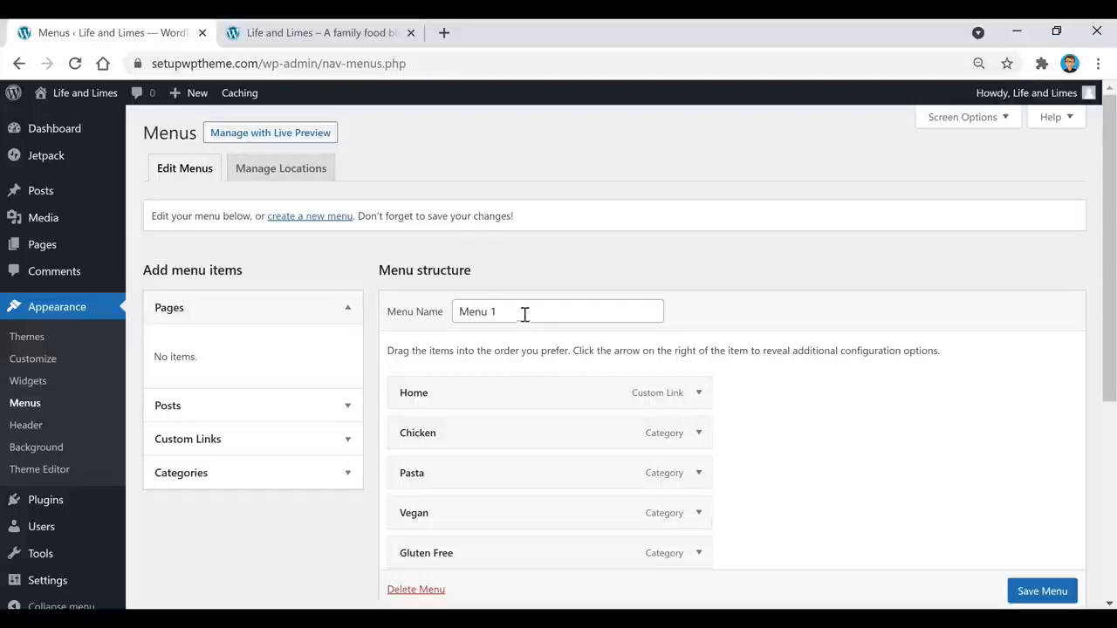
{"action": "left_click", "coordinate": [317, 487]}
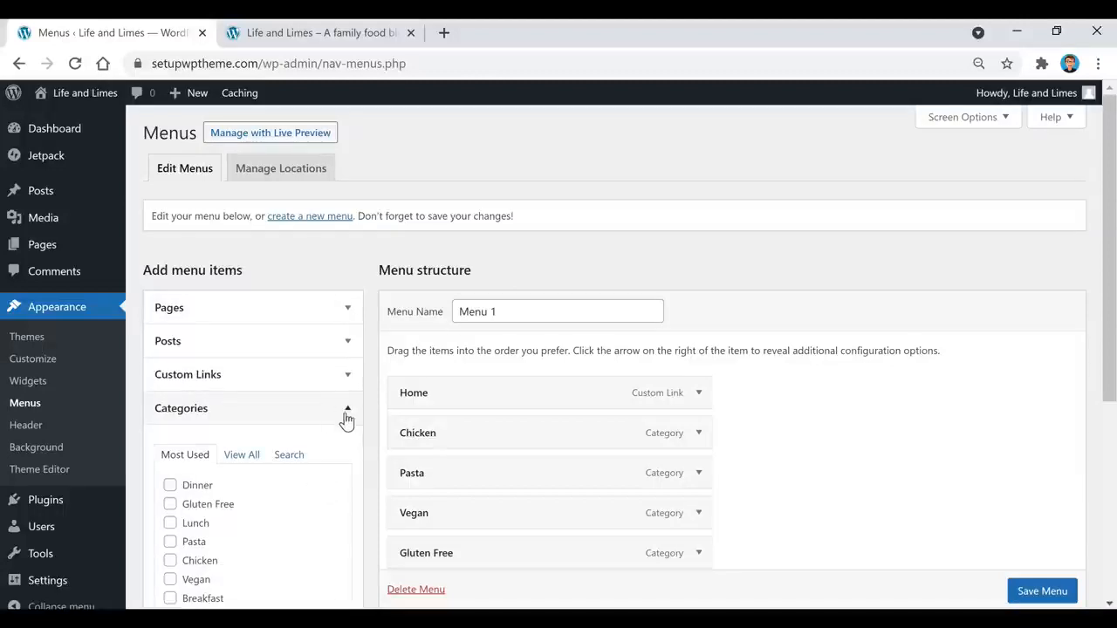
{"action": "scroll", "coordinate": [379, 420], "scroll_direction": "down", "scroll_amount": 1}
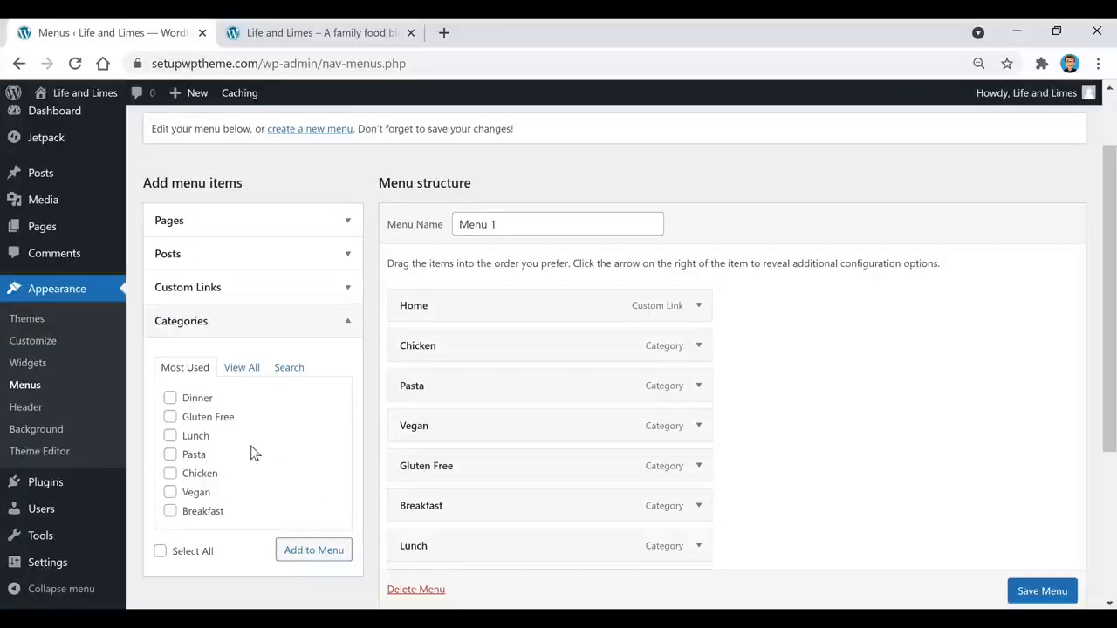
{"action": "left_click", "coordinate": [170, 399]}
{"action": "left_click", "coordinate": [170, 417]}
{"action": "left_click", "coordinate": [170, 437]}
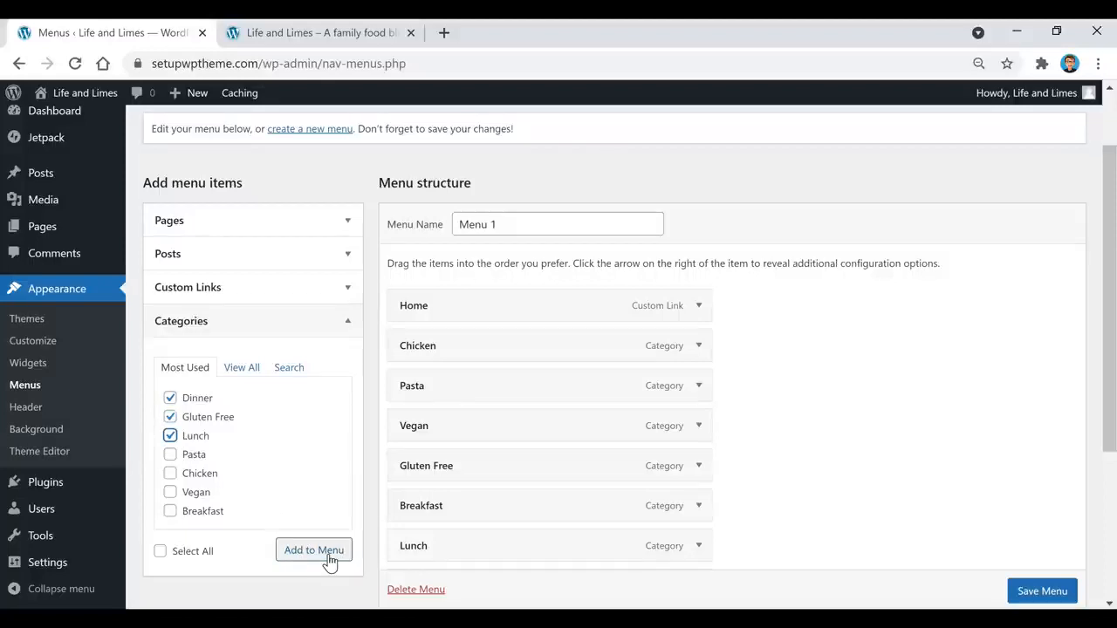
{"action": "left_click_drag", "start_coordinate": [462, 465], "coordinate": [507, 430]}
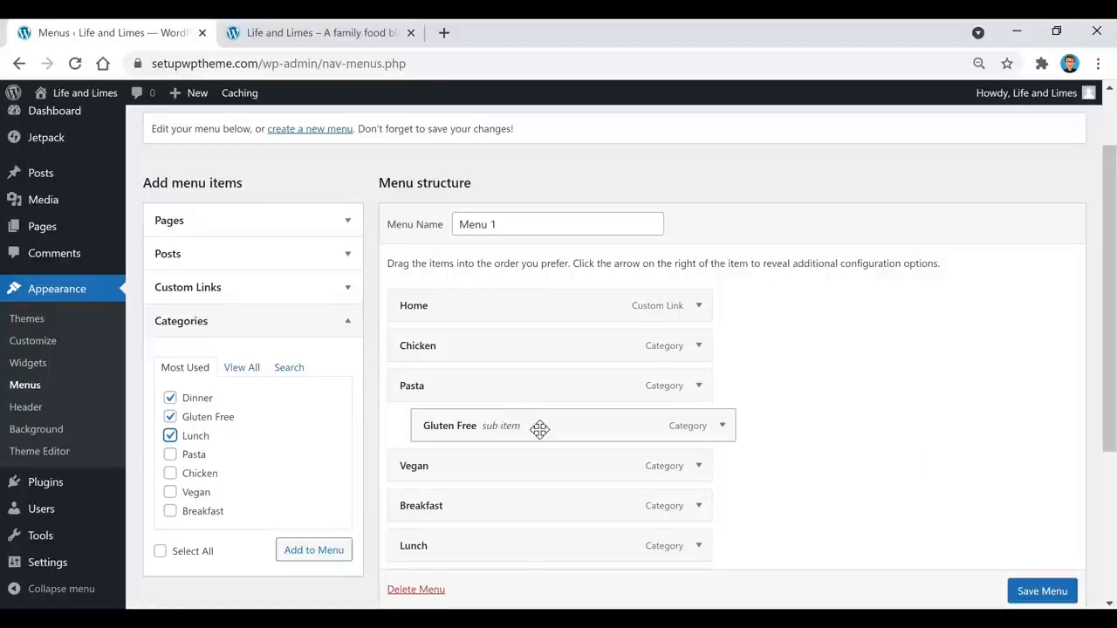
{"action": "left_click_drag", "start_coordinate": [539, 428], "coordinate": [517, 426]}
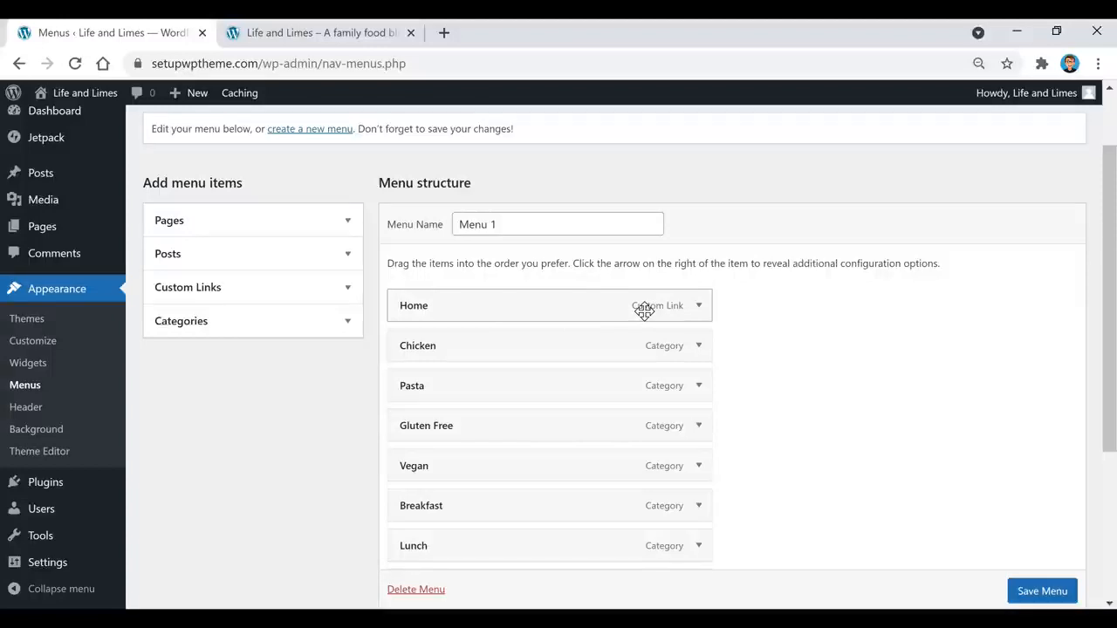
Step: Review the custom link fields and Primary Menu location, then return to the Dashboard
{"action": "left_click", "coordinate": [258, 296]}
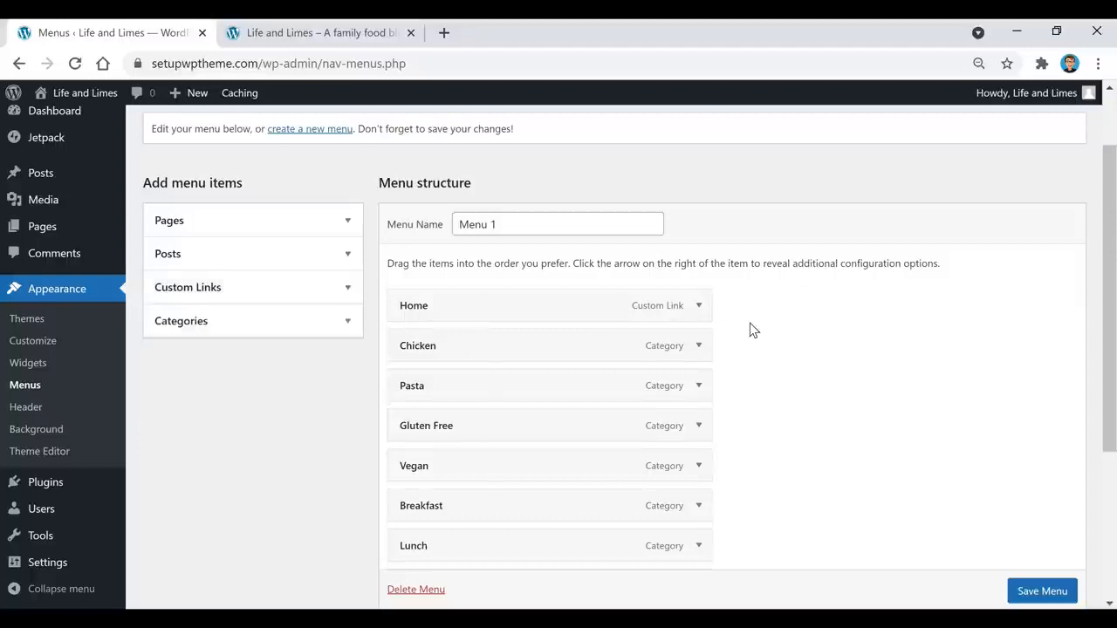
{"action": "scroll", "coordinate": [750, 329], "scroll_direction": "down", "scroll_amount": 1}
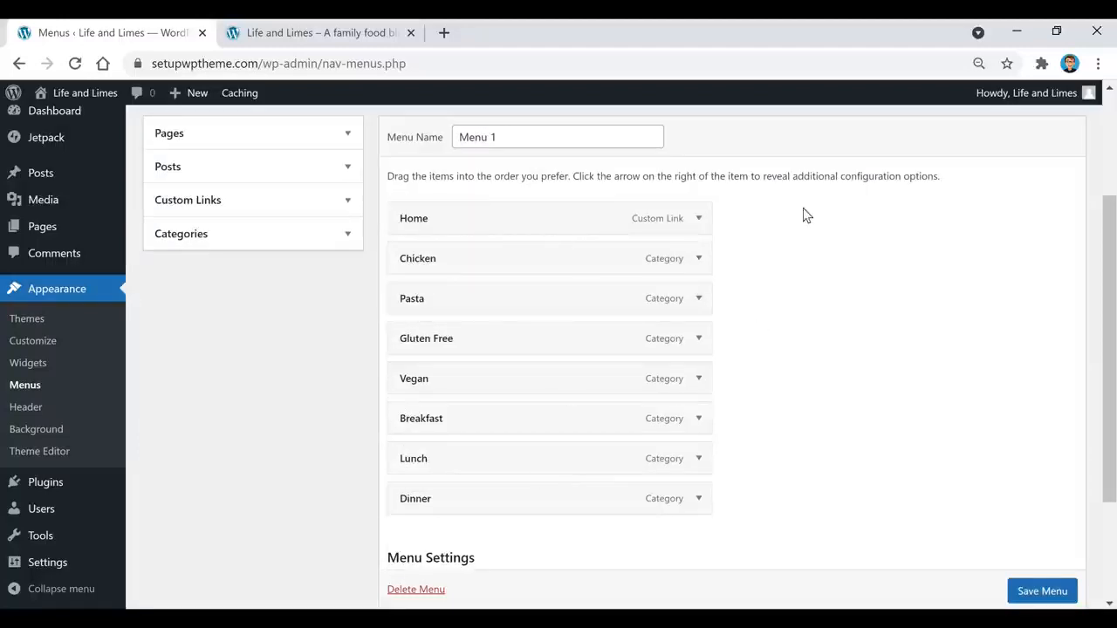
{"action": "scroll", "coordinate": [785, 307], "scroll_direction": "down", "scroll_amount": 2}
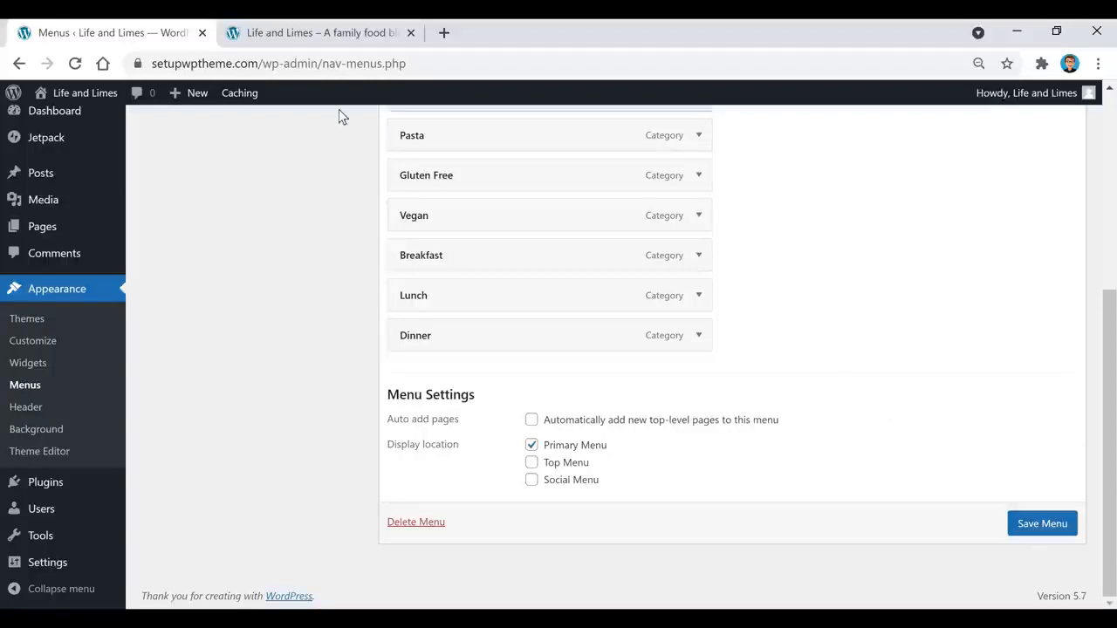
{"action": "left_click", "coordinate": [55, 111]}
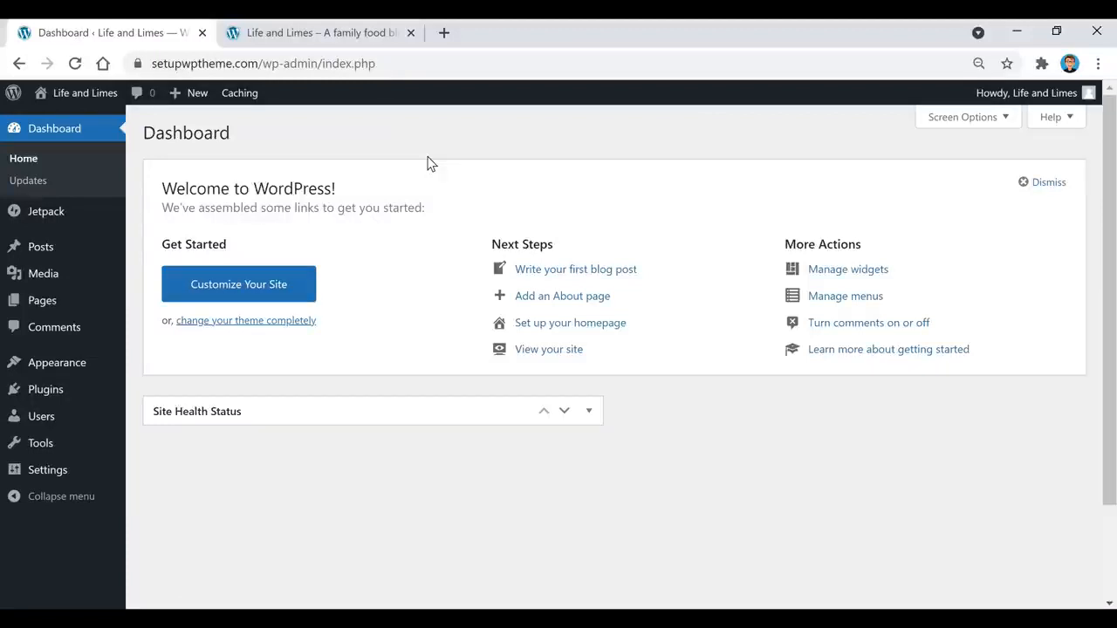
{"action": "mouse_move", "coordinate": [75, 112]}
{"action": "key", "text": "ctrl+Tab"}
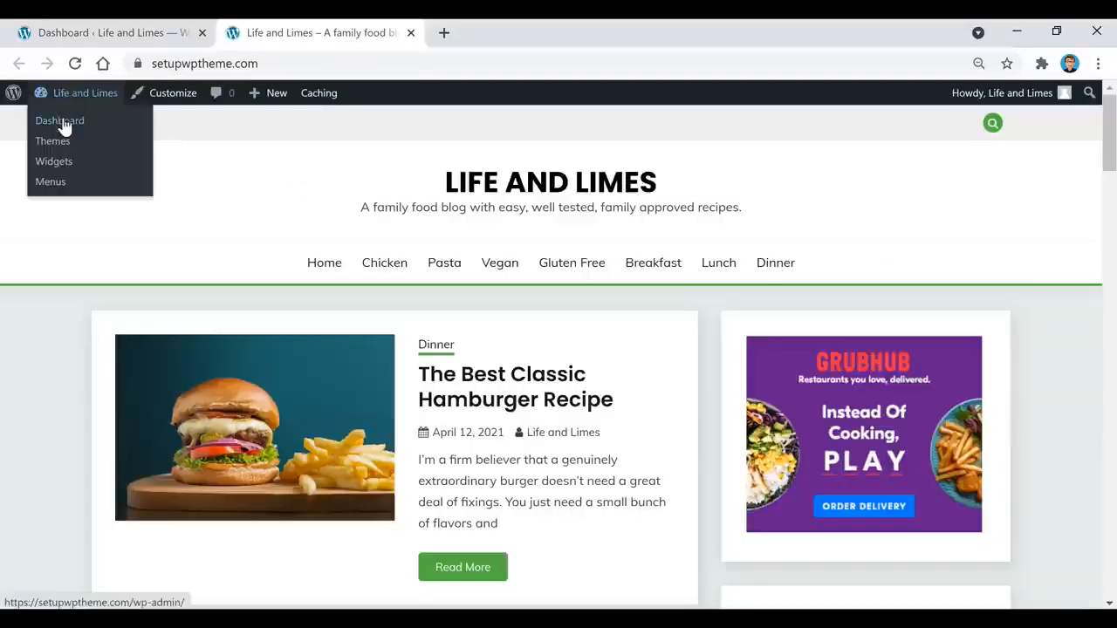
{"action": "left_click", "coordinate": [59, 121]}
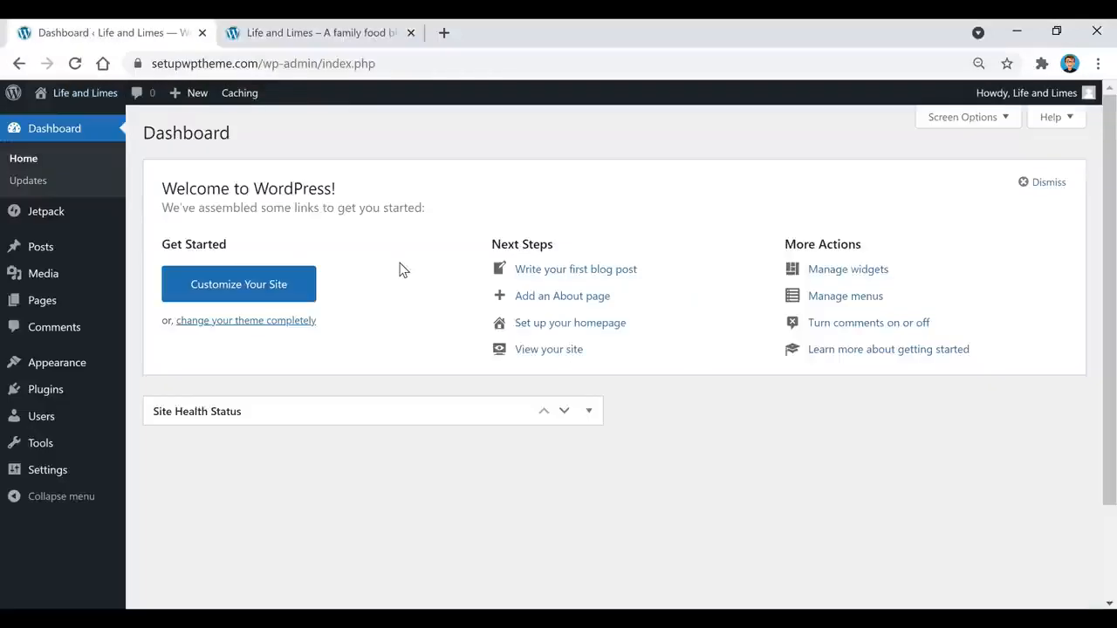
{"action": "mouse_move", "coordinate": [40, 252]}
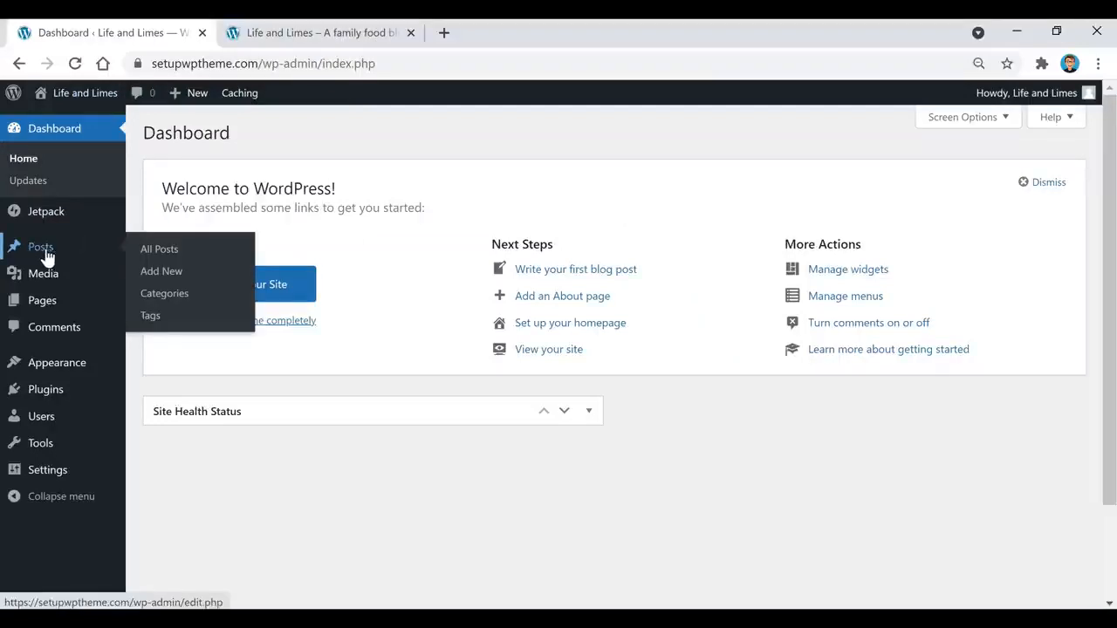
Step: Review the 10 published posts without trashing the hamburger recipe, then start a new post
{"action": "left_click", "coordinate": [47, 256]}
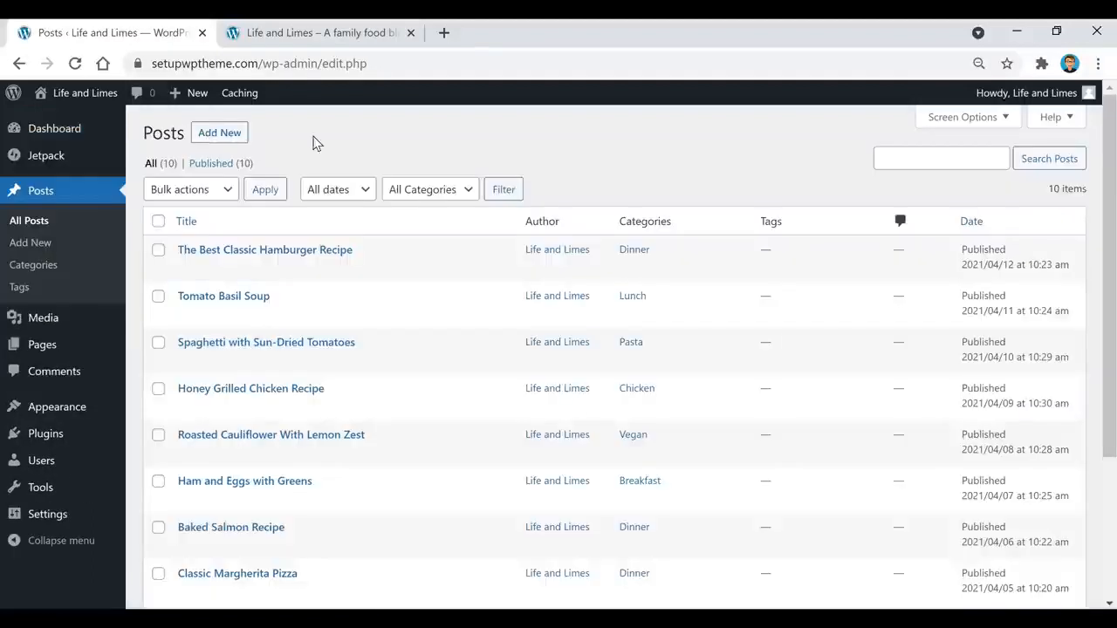
{"action": "scroll", "coordinate": [369, 232], "scroll_direction": "down", "scroll_amount": 5}
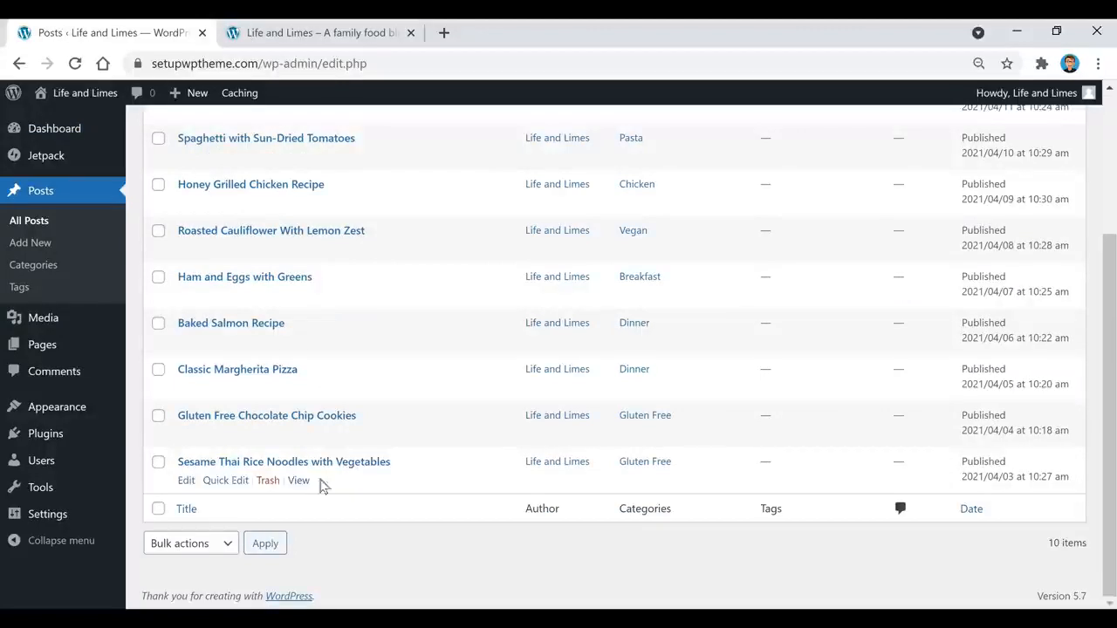
{"action": "scroll", "coordinate": [383, 505], "scroll_direction": "up", "scroll_amount": 3}
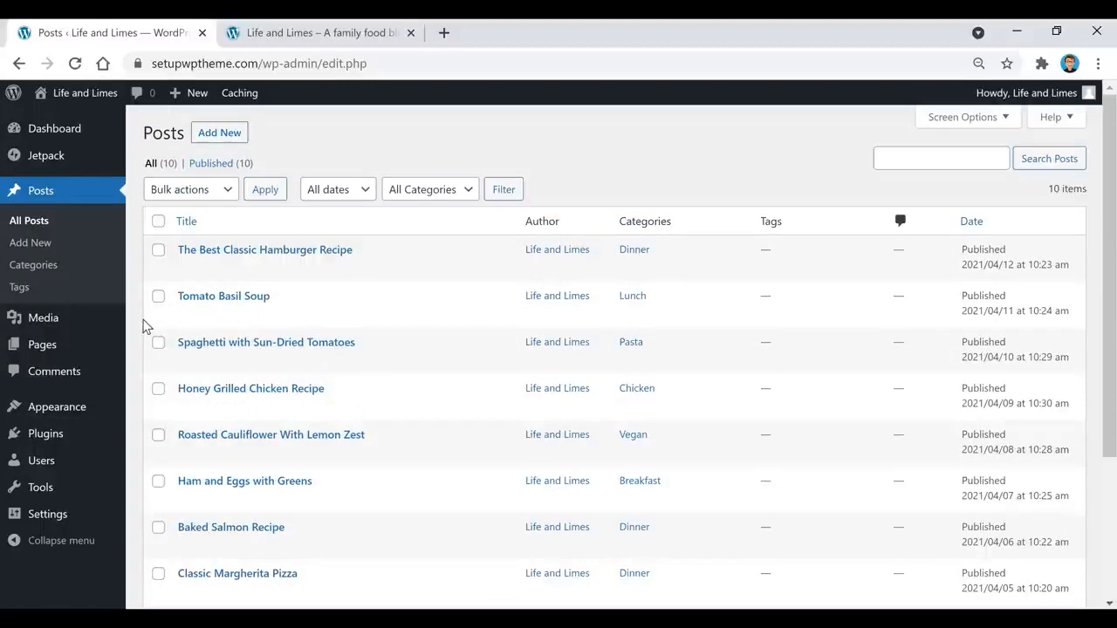
{"action": "left_click", "coordinate": [158, 252]}
{"action": "left_click", "coordinate": [221, 190]}
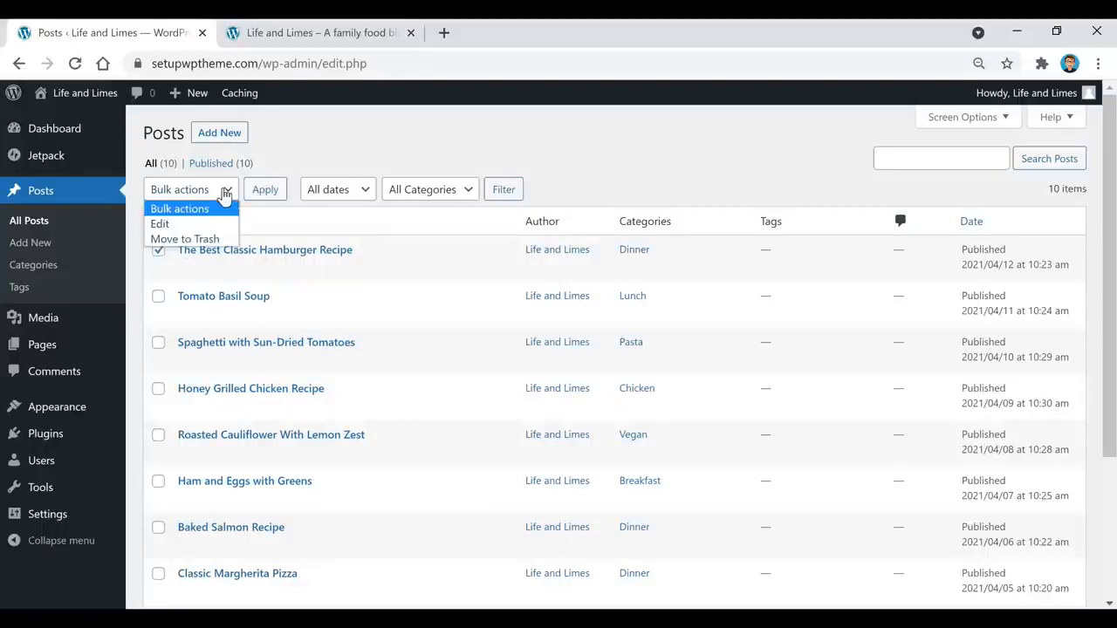
{"action": "left_click", "coordinate": [213, 243]}
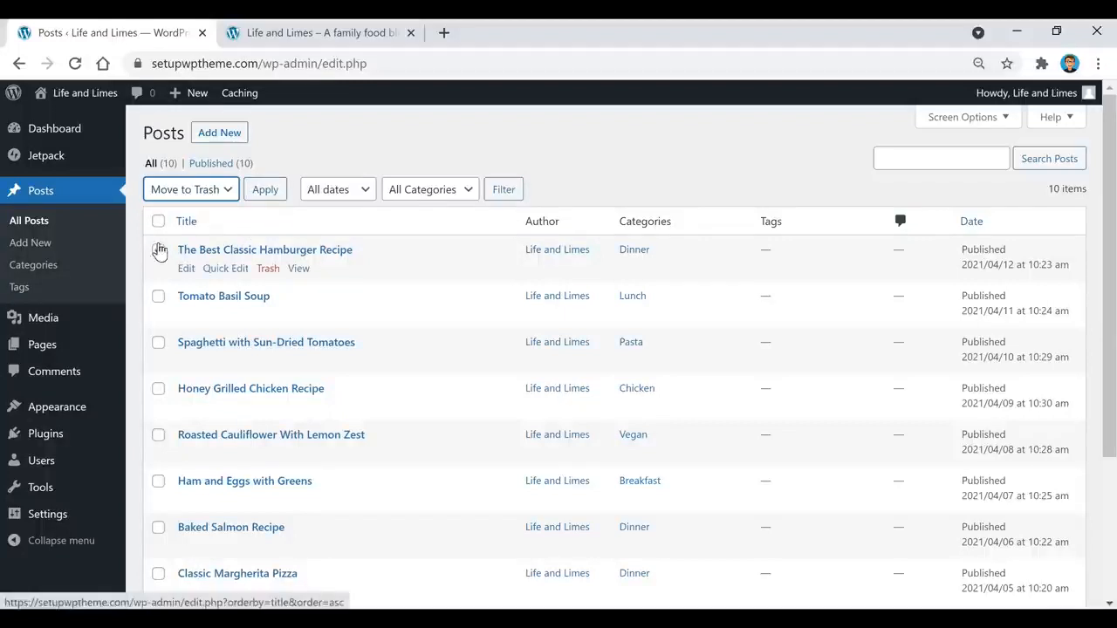
{"action": "left_click", "coordinate": [157, 251]}
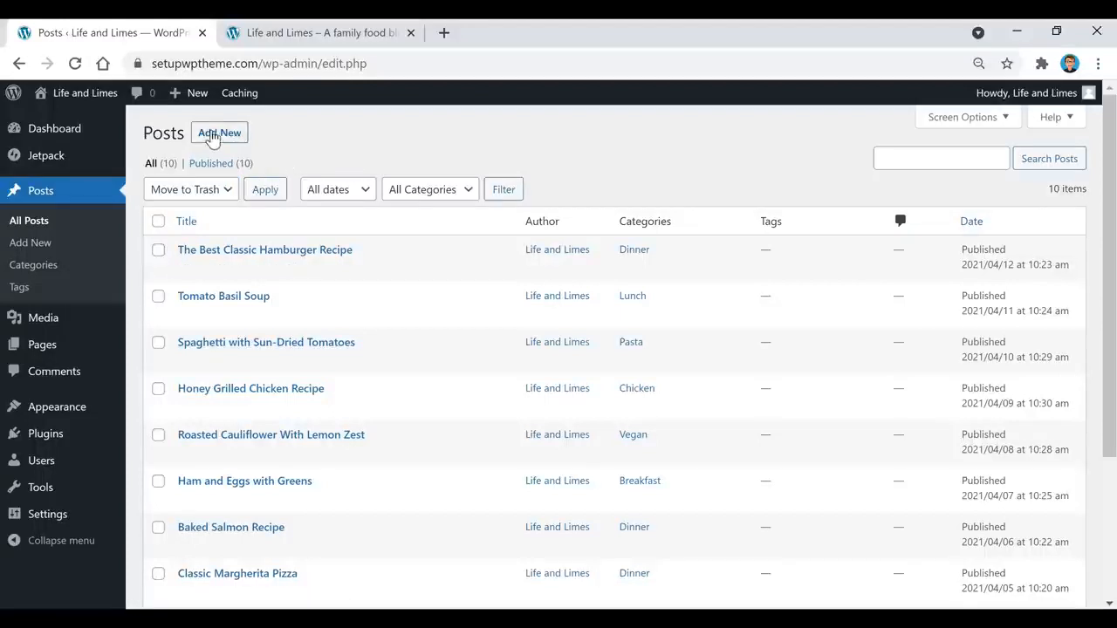
{"action": "left_click", "coordinate": [217, 140]}
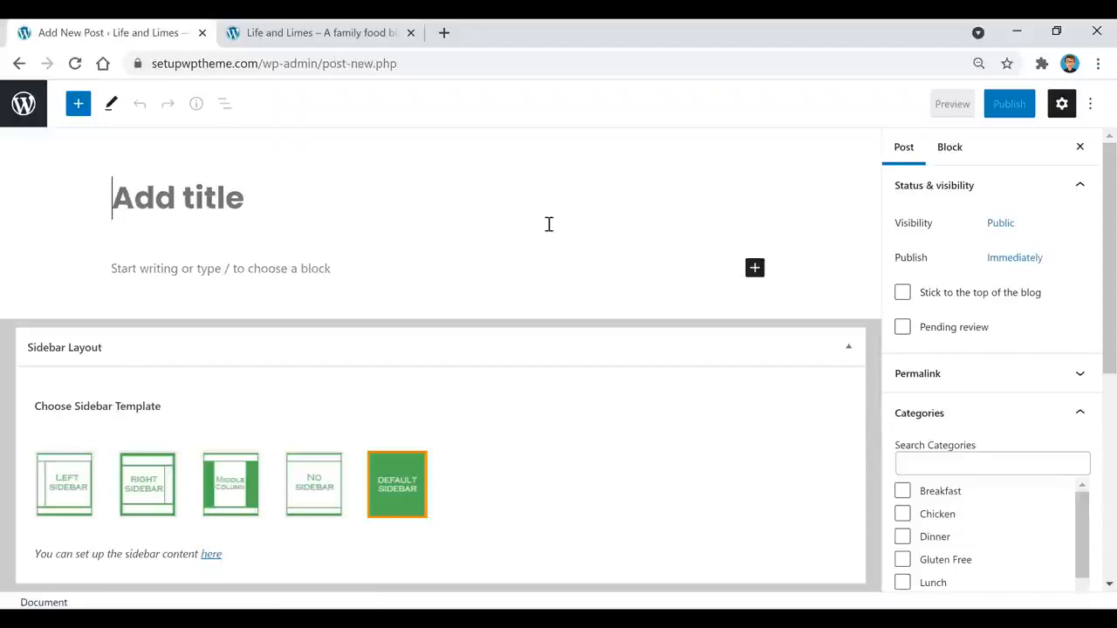
Step: Collapse Sidebar Layout, focus the empty paragraph block, and show the quick block inserter
{"action": "left_click", "coordinate": [848, 347]}
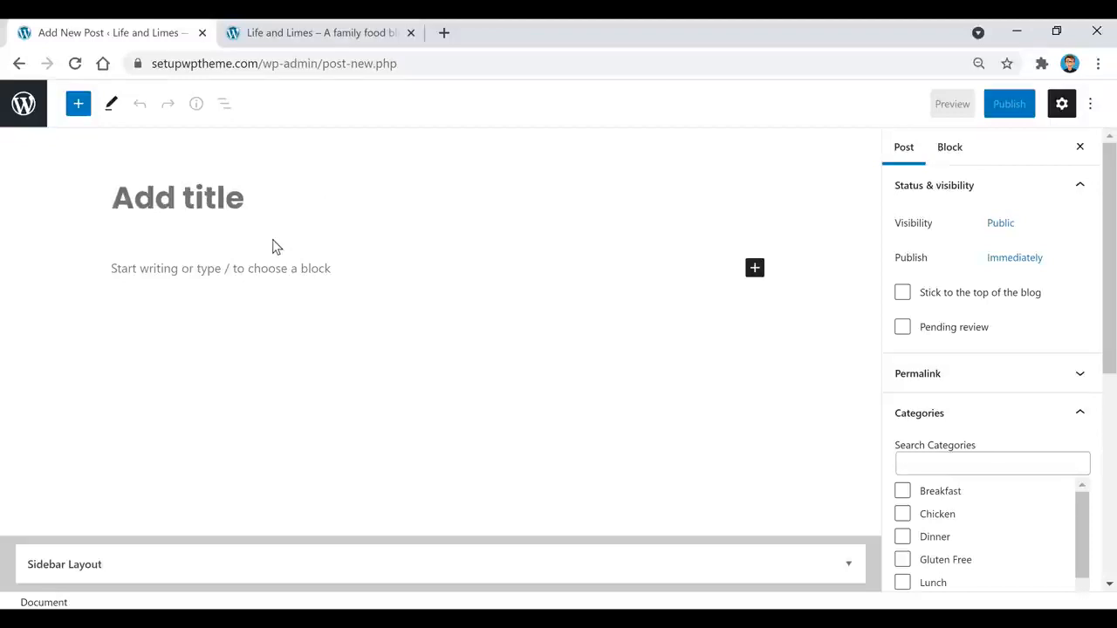
{"action": "left_click", "coordinate": [271, 275]}
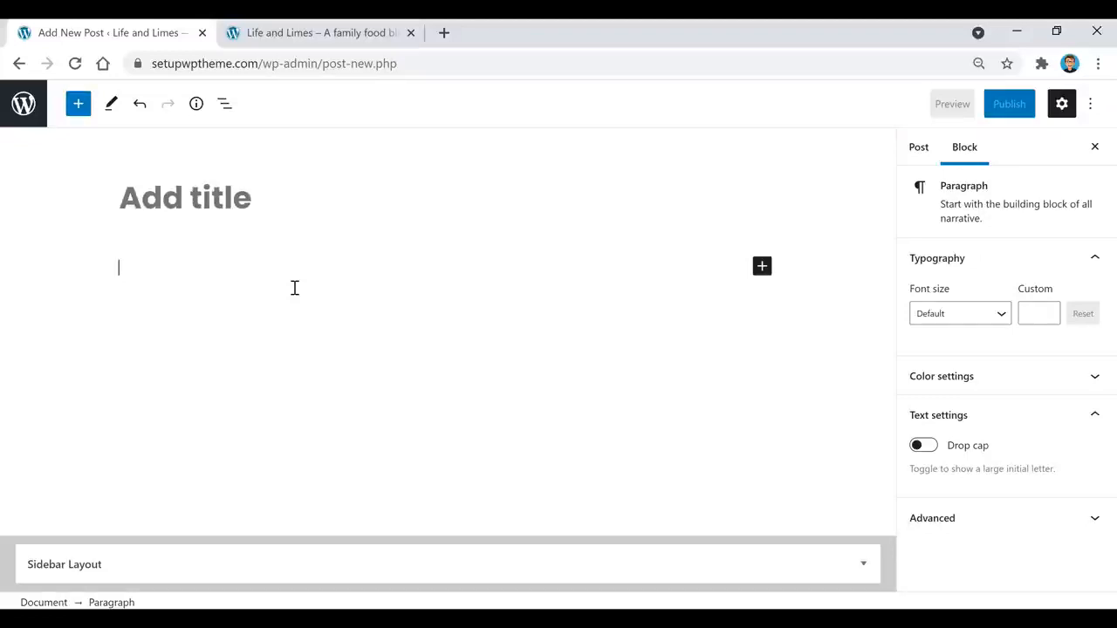
{"action": "left_click", "coordinate": [762, 269]}
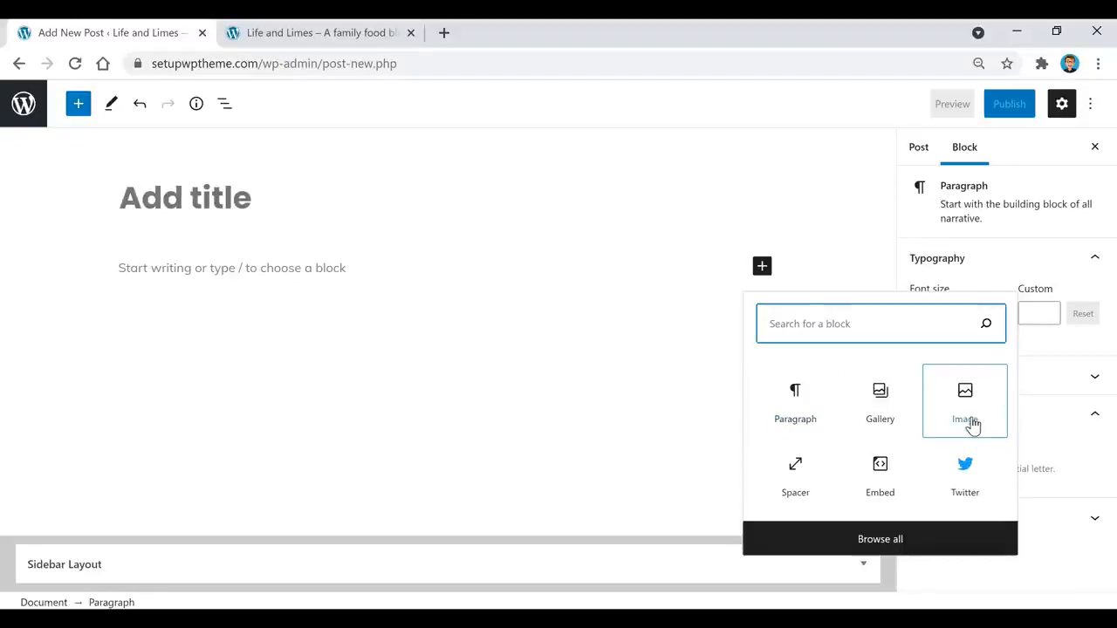
Step: Insert an empty YouTube embed block from the full block library's Embeds section
{"action": "left_click", "coordinate": [881, 539]}
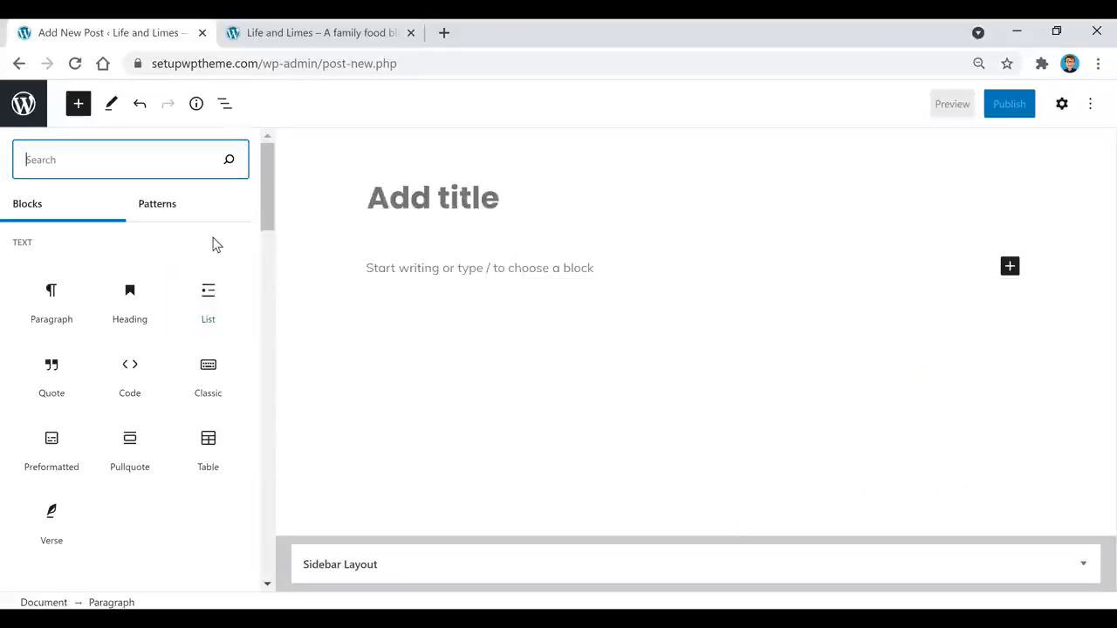
{"action": "scroll", "coordinate": [188, 292], "scroll_direction": "down", "scroll_amount": 5}
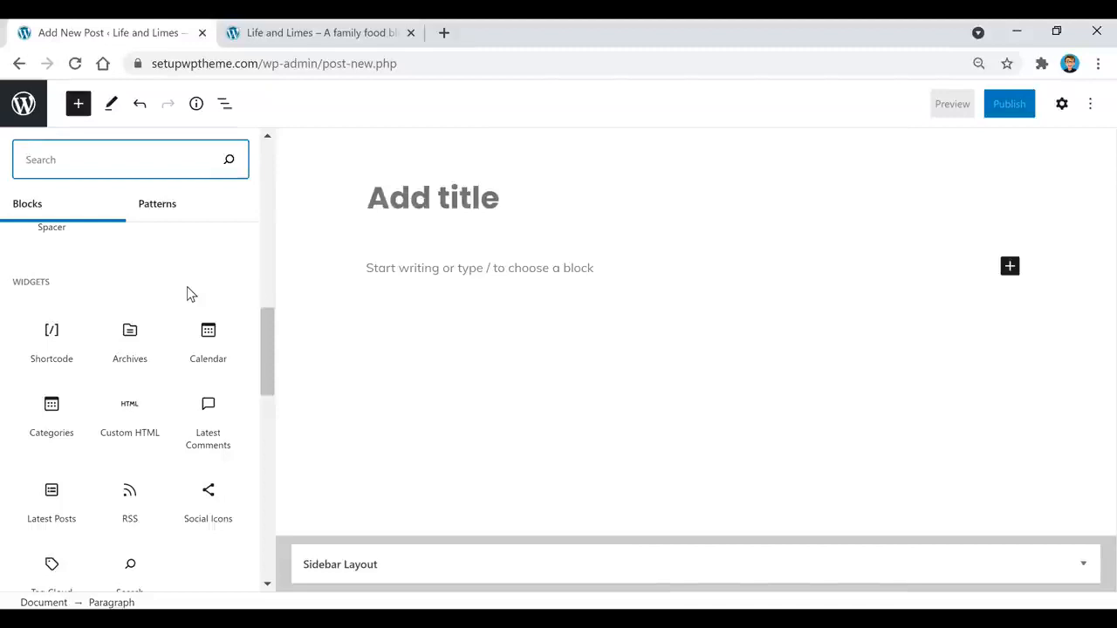
{"action": "scroll", "coordinate": [187, 294], "scroll_direction": "down", "scroll_amount": 3}
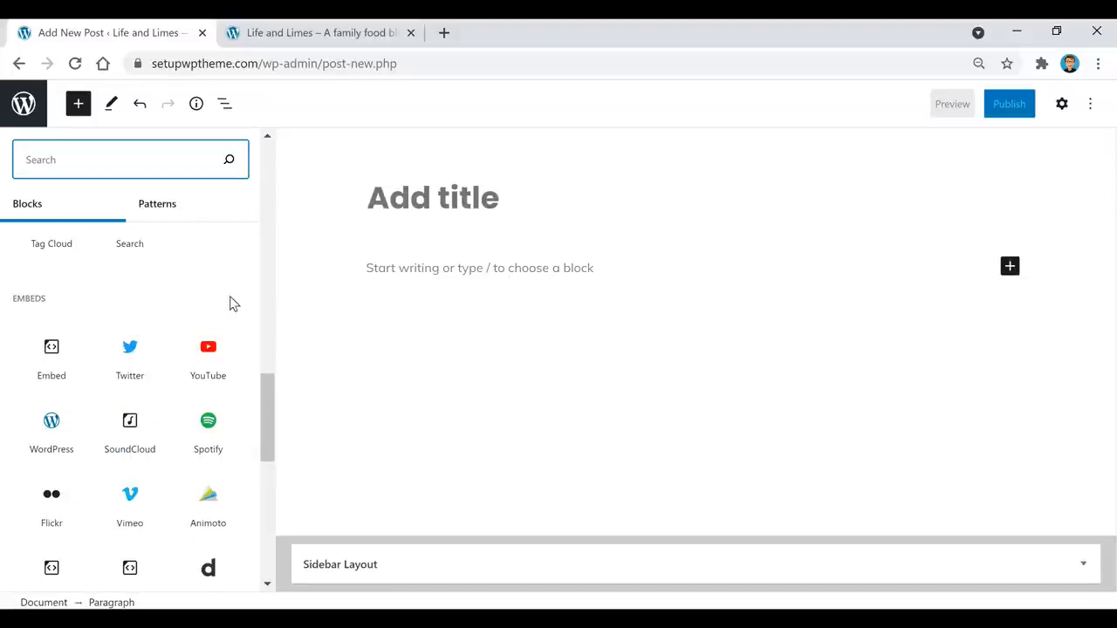
{"action": "mouse_move", "coordinate": [212, 377]}
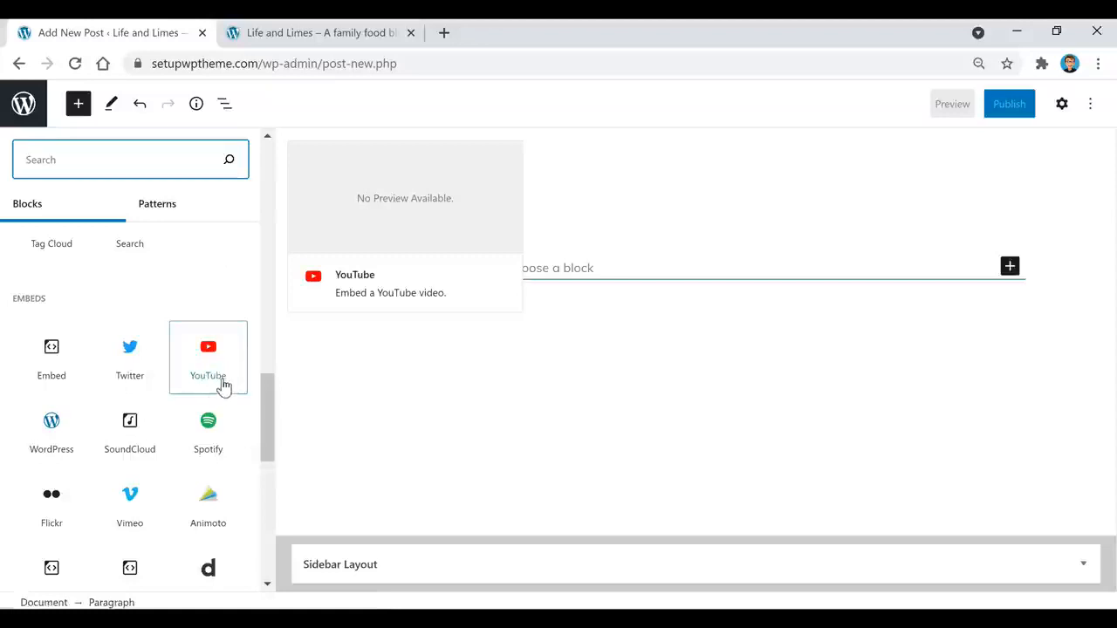
{"action": "left_click", "coordinate": [210, 383]}
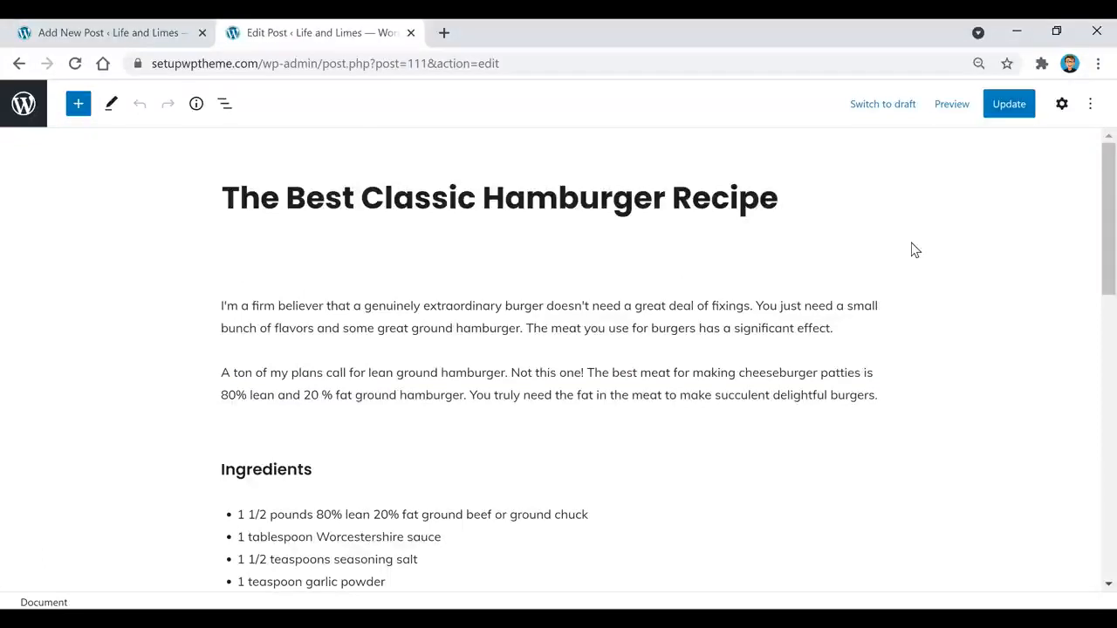
{"action": "left_click", "coordinate": [261, 197]}
{"action": "scroll", "coordinate": [493, 373], "scroll_direction": "down", "scroll_amount": 2}
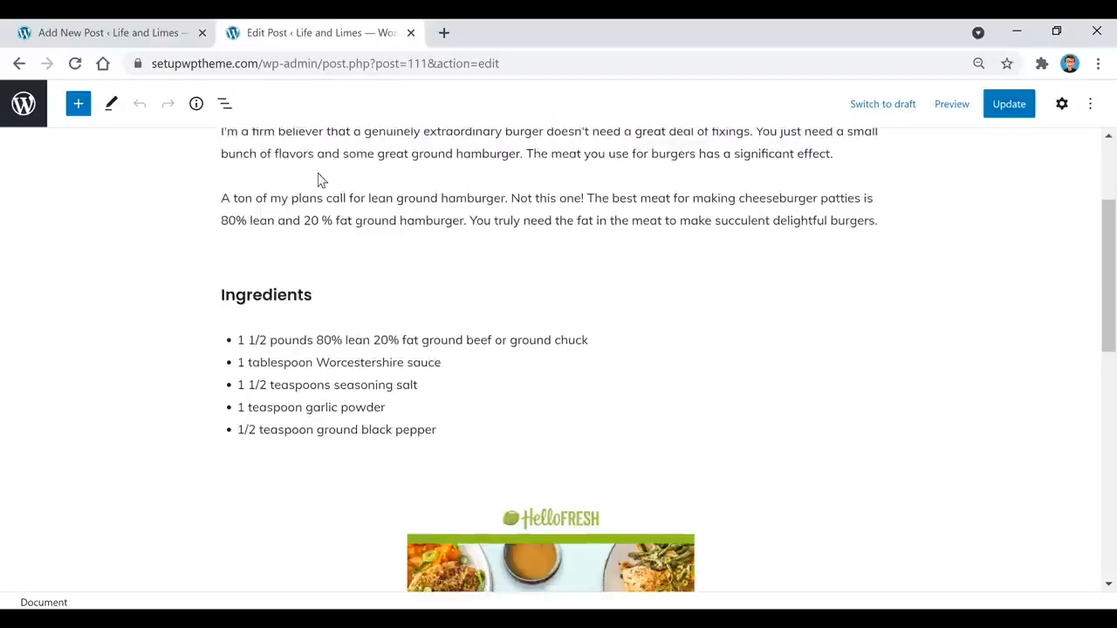
{"action": "scroll", "coordinate": [785, 319], "scroll_direction": "down", "scroll_amount": 3}
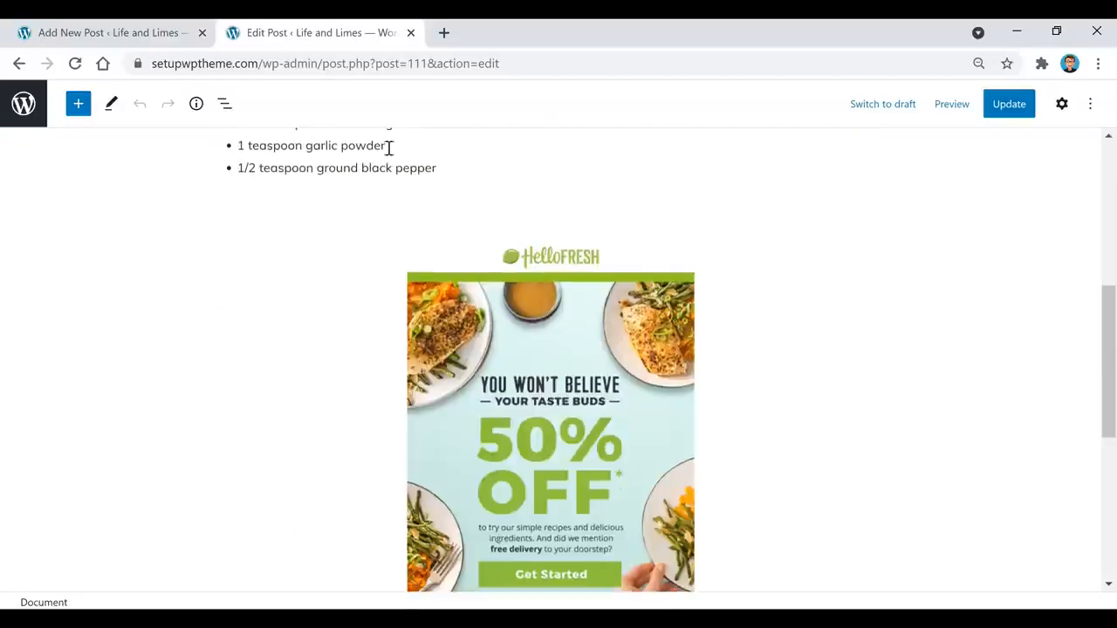
{"action": "scroll", "coordinate": [780, 235], "scroll_direction": "down", "scroll_amount": 2}
{"action": "scroll", "coordinate": [803, 288], "scroll_direction": "up", "scroll_amount": 1}
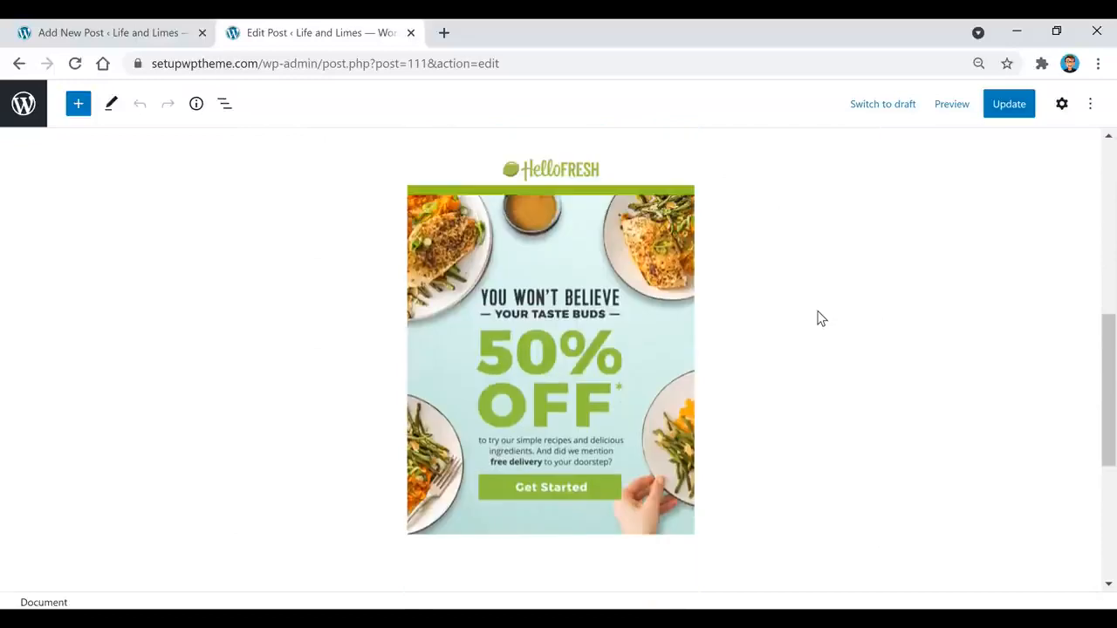
{"action": "left_click", "coordinate": [552, 323]}
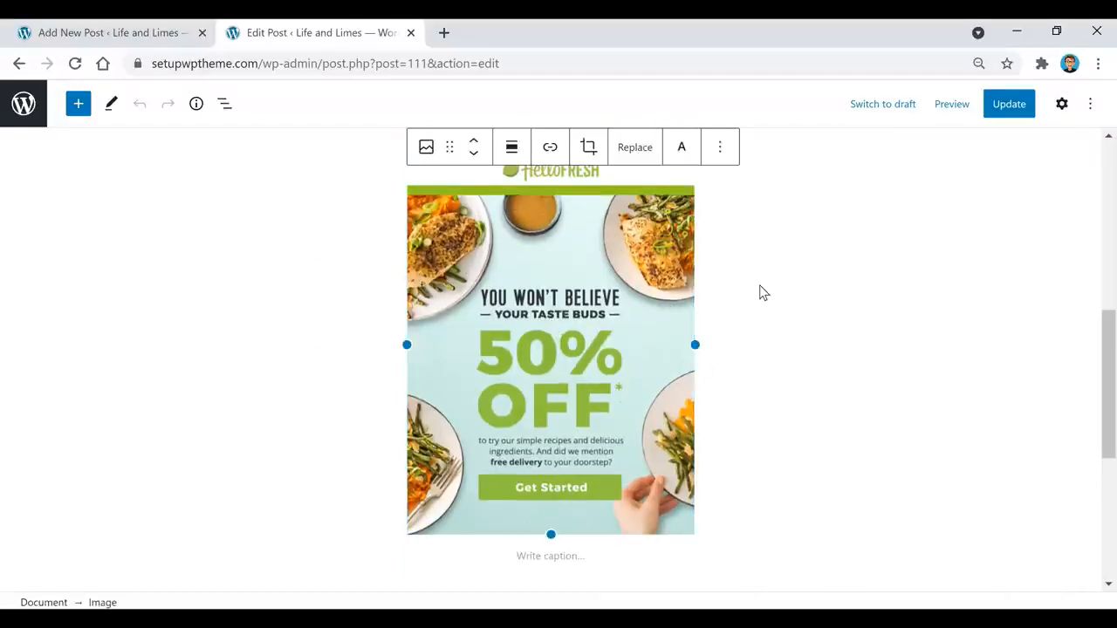
{"action": "scroll", "coordinate": [746, 309], "scroll_direction": "down", "scroll_amount": 1}
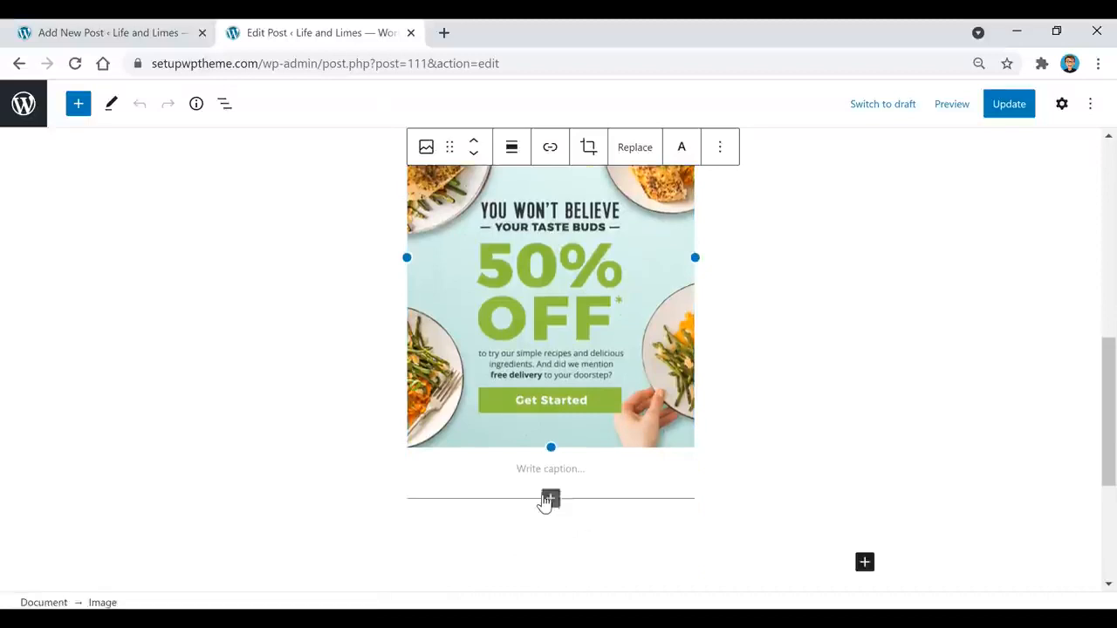
{"action": "mouse_move", "coordinate": [551, 511]}
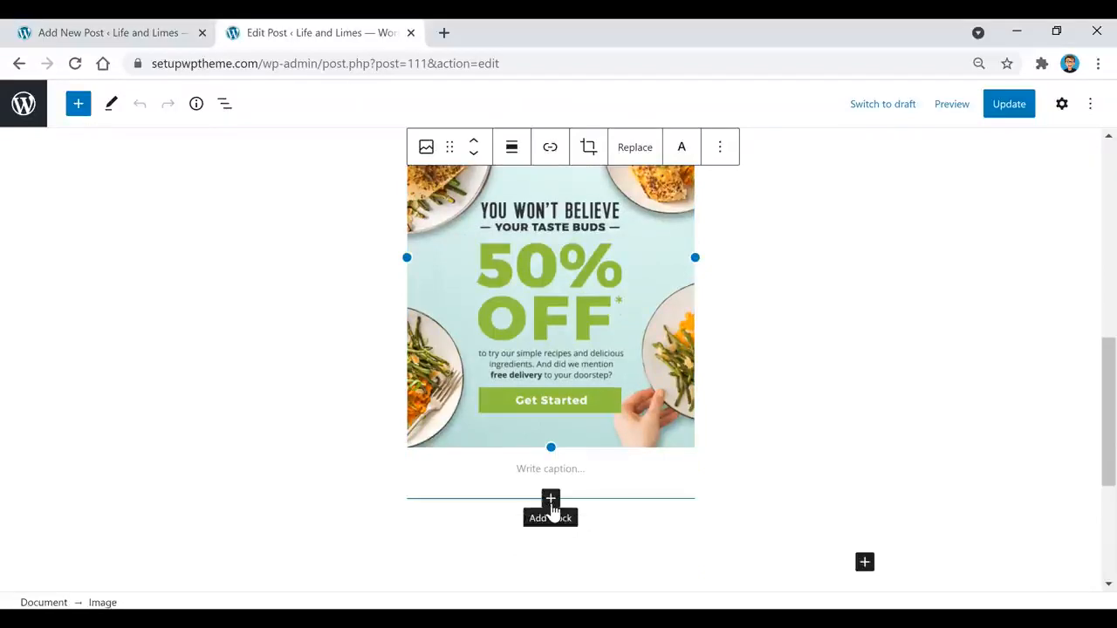
Step: Below the HelloFresh image, add an Image block with pexels-daniel-reche-3616956.jpg from Media Library
{"action": "left_click", "coordinate": [550, 502]}
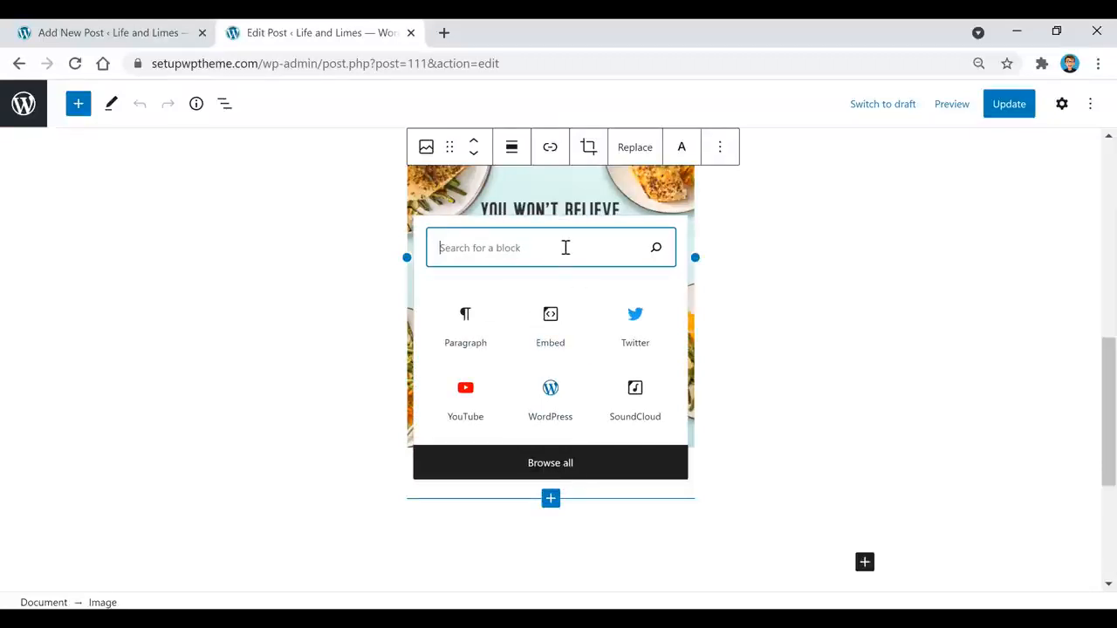
{"action": "type", "text": "image"}
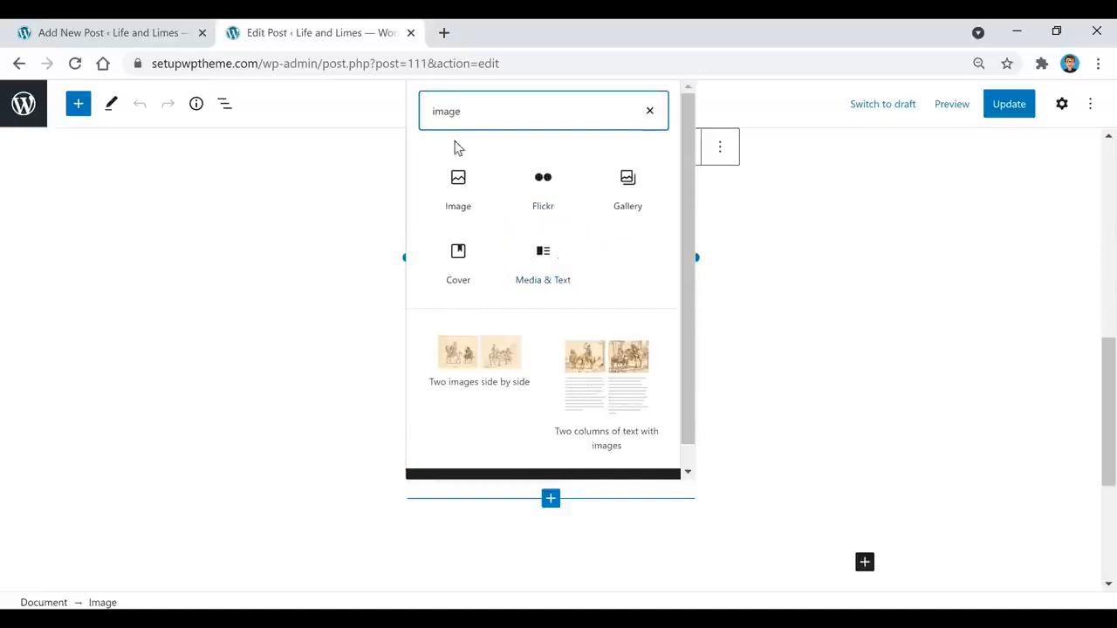
{"action": "left_click", "coordinate": [463, 203]}
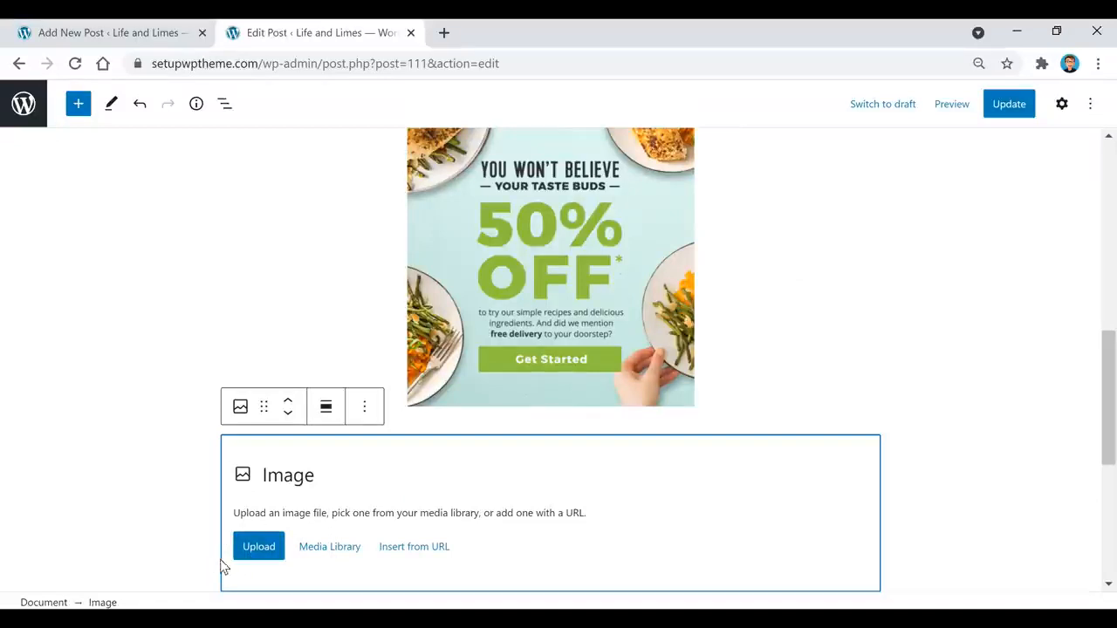
{"action": "left_click", "coordinate": [346, 551]}
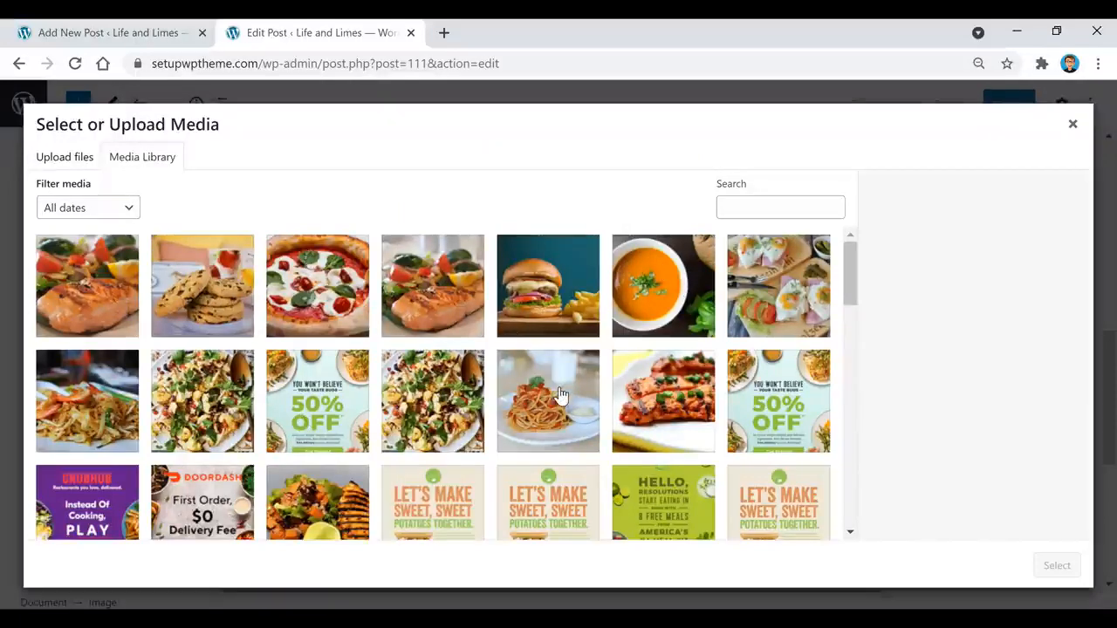
{"action": "left_click", "coordinate": [554, 322]}
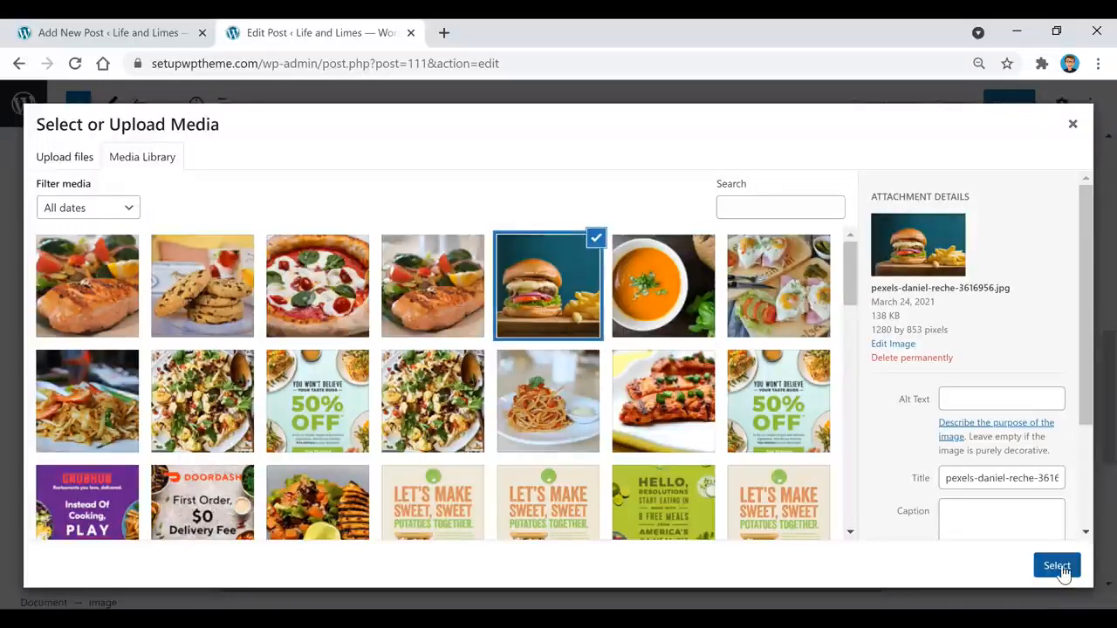
{"action": "left_click", "coordinate": [1059, 569]}
Step: Centre-align the burger image and deselect the block
{"action": "scroll", "coordinate": [652, 401], "scroll_direction": "up", "scroll_amount": 2}
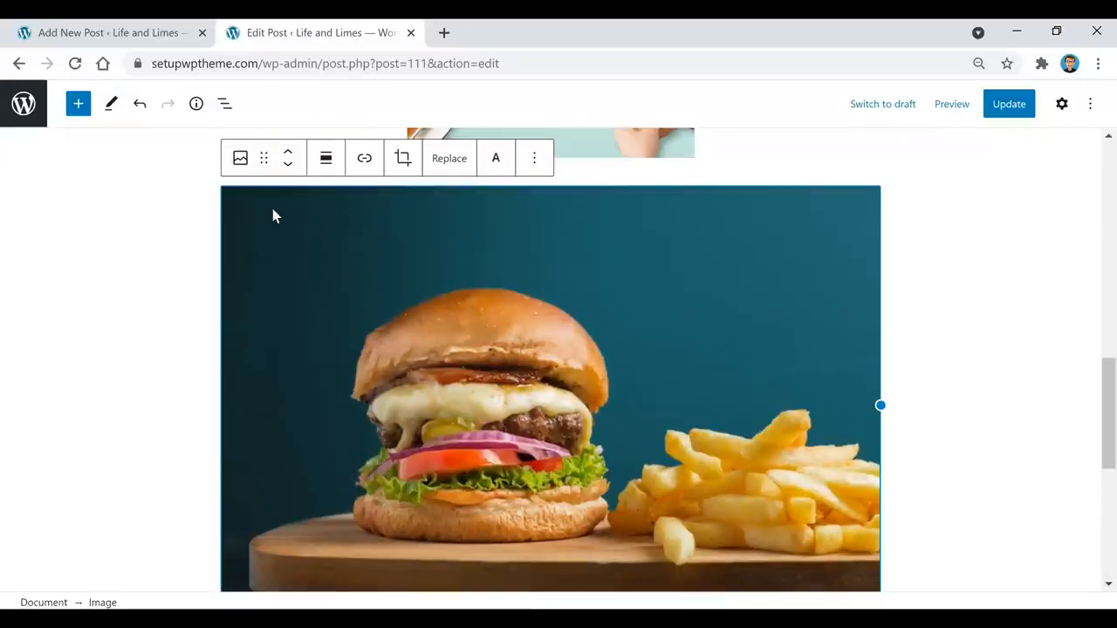
{"action": "left_click", "coordinate": [324, 165]}
{"action": "left_click", "coordinate": [377, 244]}
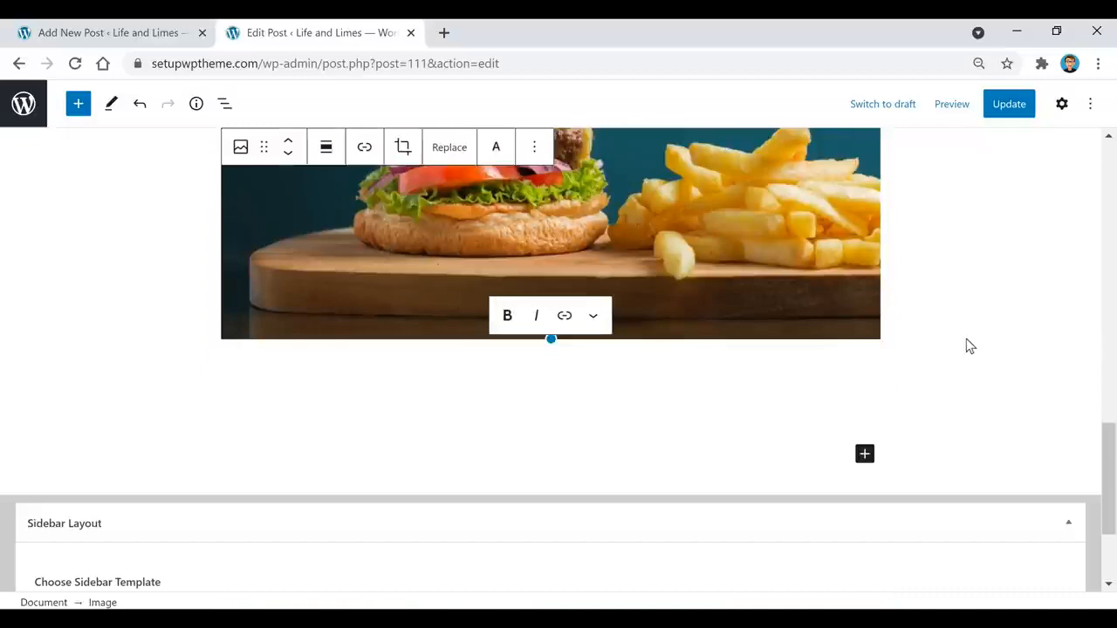
{"action": "scroll", "coordinate": [1003, 367], "scroll_direction": "up", "scroll_amount": 2}
{"action": "scroll", "coordinate": [1039, 431], "scroll_direction": "up", "scroll_amount": 10}
{"action": "left_click", "coordinate": [1040, 431]}
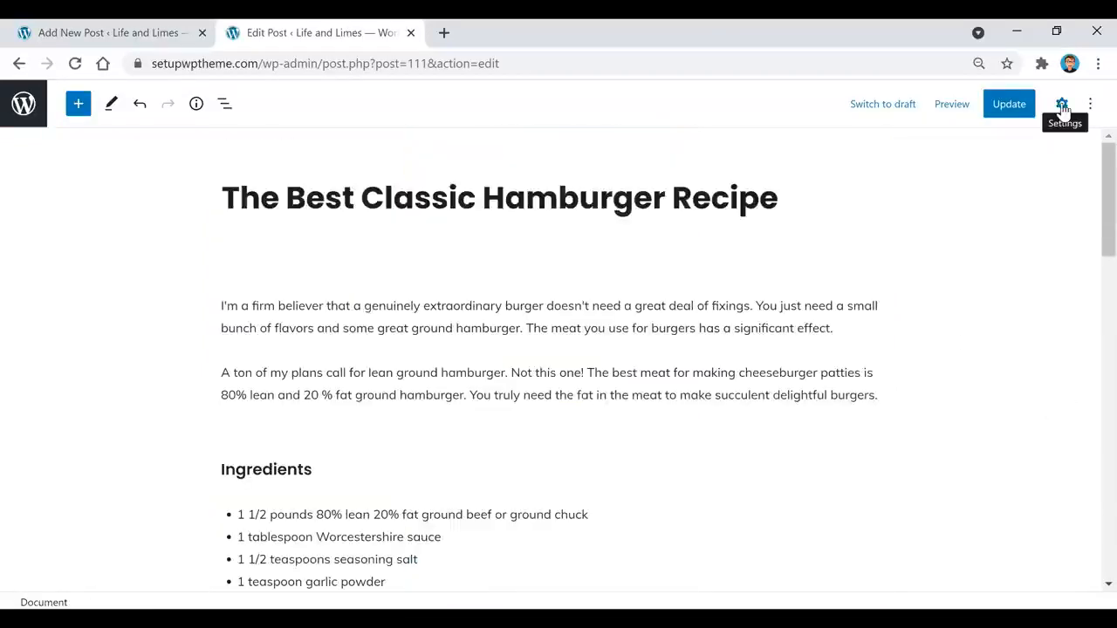
Step: Open the hamburger post's settings and scroll to confirm Dinner is ticked under Categories
{"action": "left_click", "coordinate": [1061, 105]}
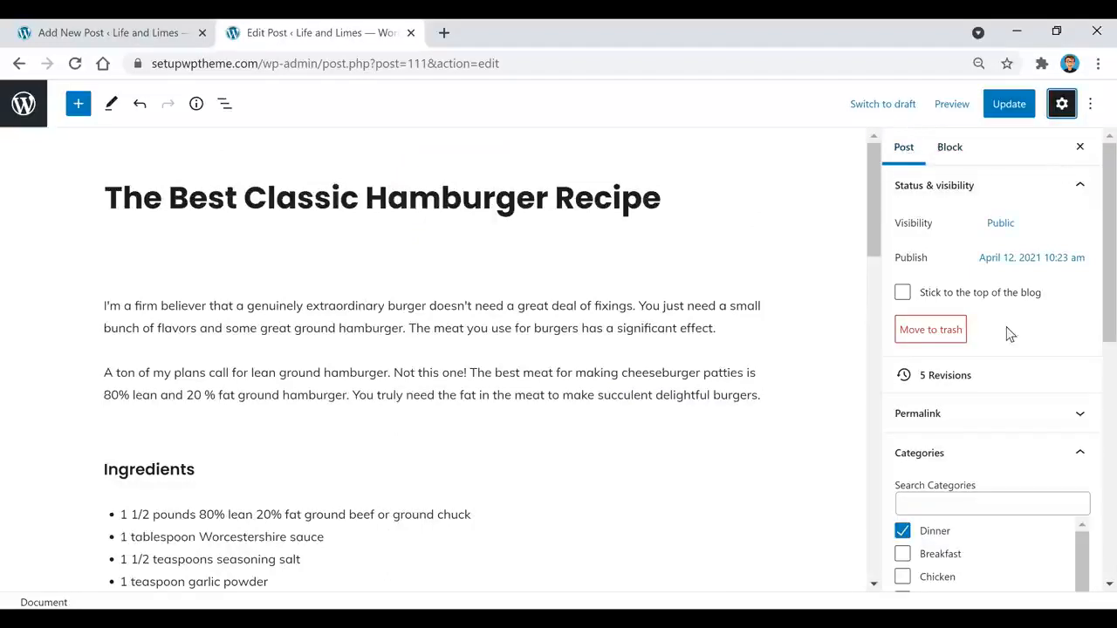
{"action": "scroll", "coordinate": [1007, 335], "scroll_direction": "down", "scroll_amount": 1}
{"action": "scroll", "coordinate": [1007, 335], "scroll_direction": "down", "scroll_amount": 3}
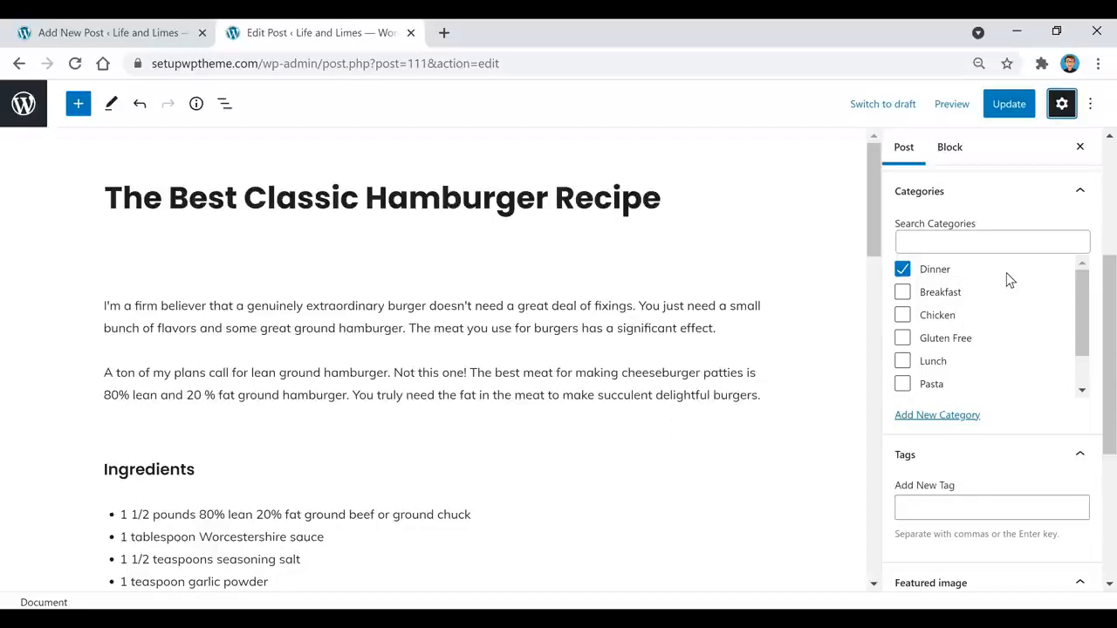
{"action": "scroll", "coordinate": [932, 324], "scroll_direction": "down", "scroll_amount": 1}
{"action": "scroll", "coordinate": [932, 325], "scroll_direction": "down", "scroll_amount": 1}
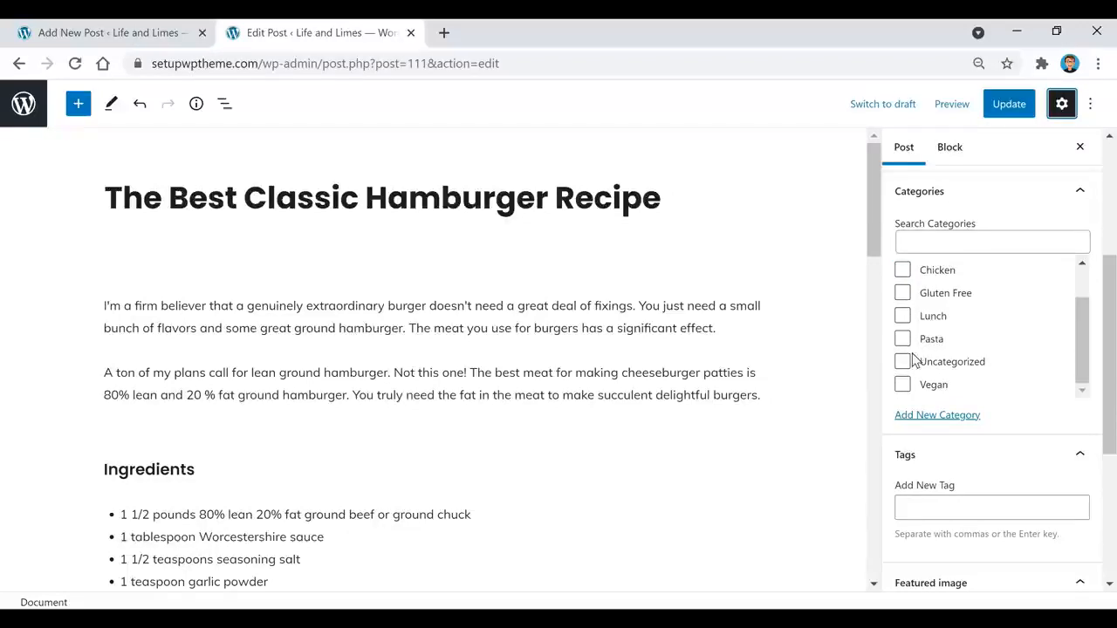
{"action": "scroll", "coordinate": [1012, 347], "scroll_direction": "up", "scroll_amount": 1}
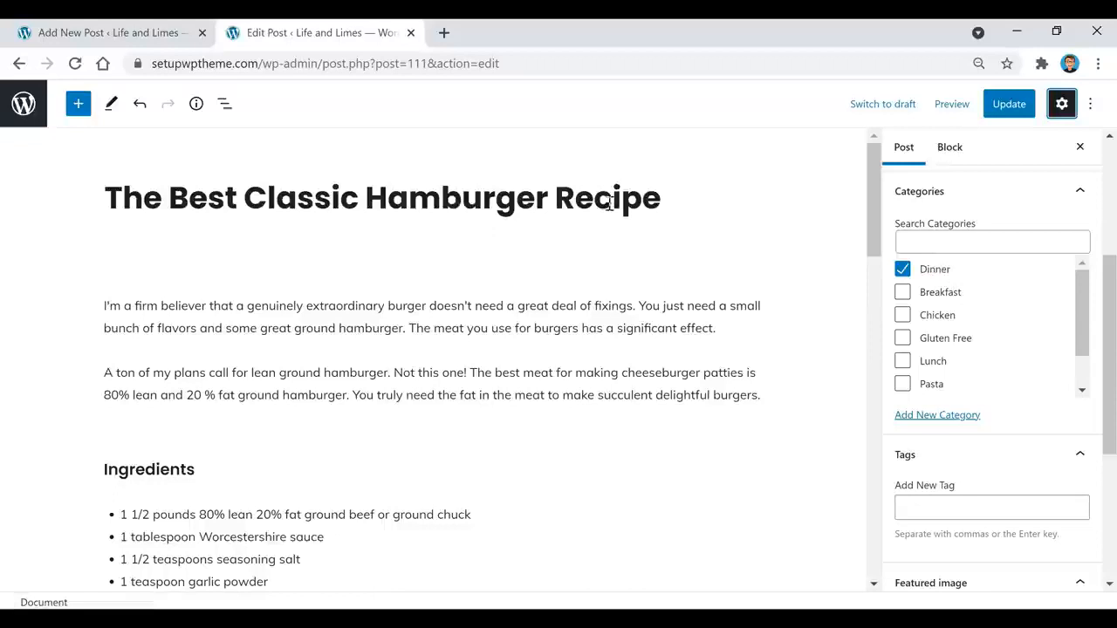
{"action": "mouse_move", "coordinate": [647, 424]}
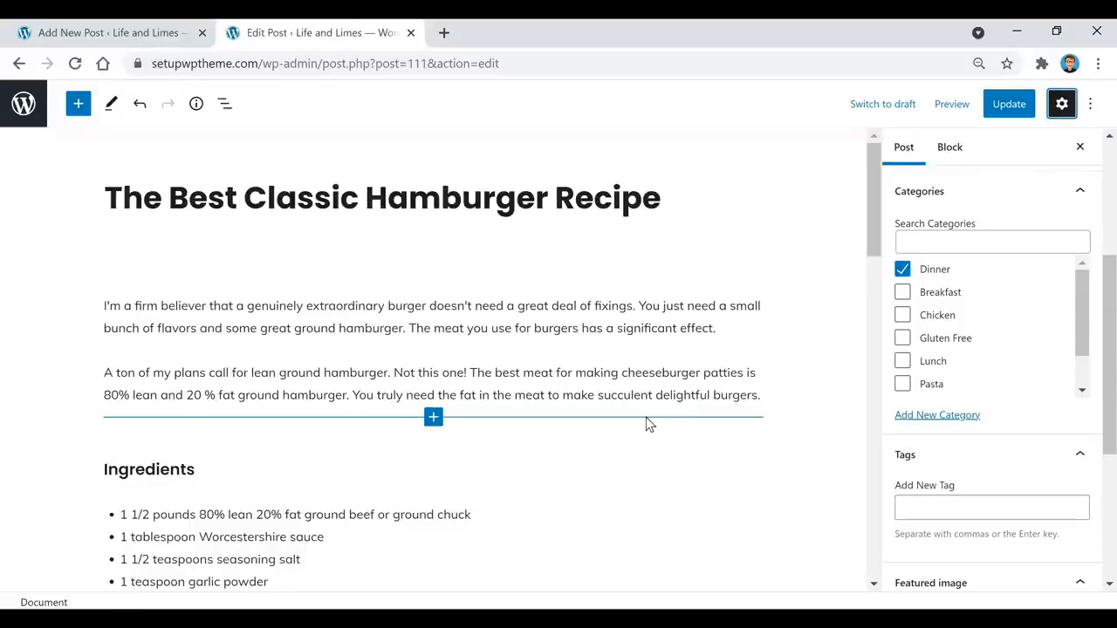
Step: Preview the live Life and Limes homepage, then return to the hamburger post editor
{"action": "left_click", "coordinate": [113, 32]}
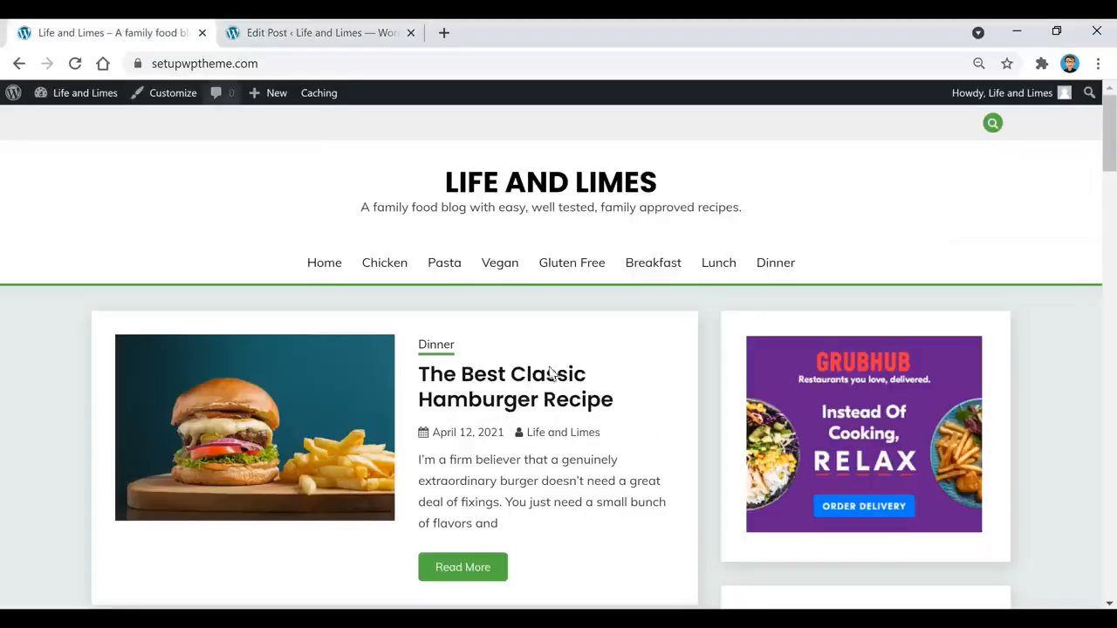
{"action": "scroll", "coordinate": [347, 464], "scroll_direction": "down", "scroll_amount": 1}
{"action": "scroll", "coordinate": [347, 464], "scroll_direction": "down", "scroll_amount": 3}
{"action": "scroll", "coordinate": [337, 481], "scroll_direction": "up", "scroll_amount": 4}
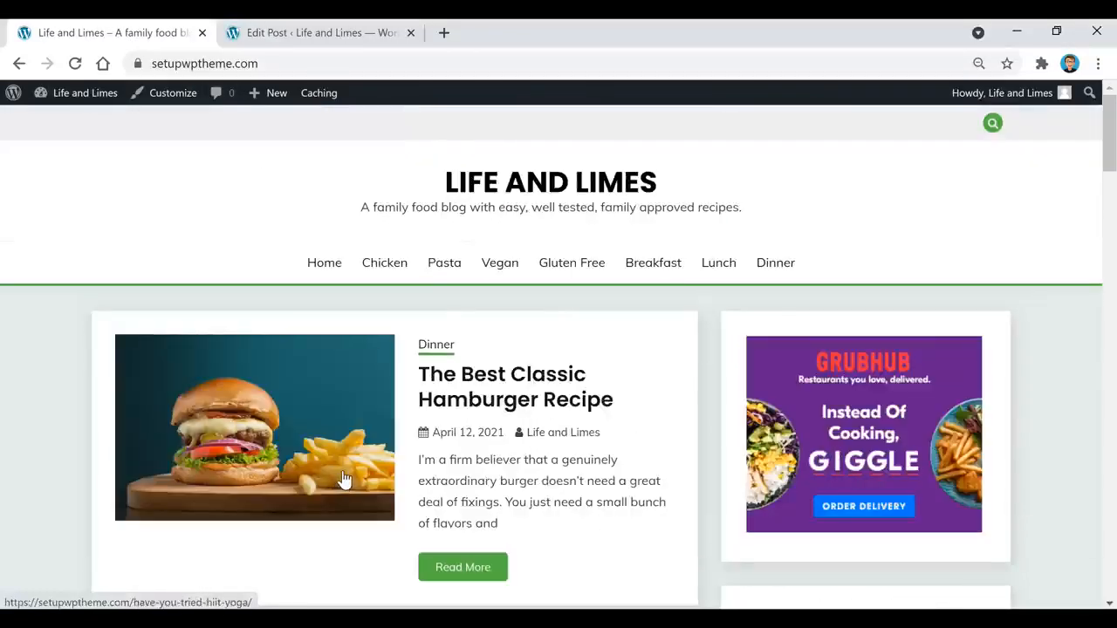
{"action": "left_click", "coordinate": [323, 35]}
{"action": "scroll", "coordinate": [1004, 261], "scroll_direction": "up", "scroll_amount": 2}
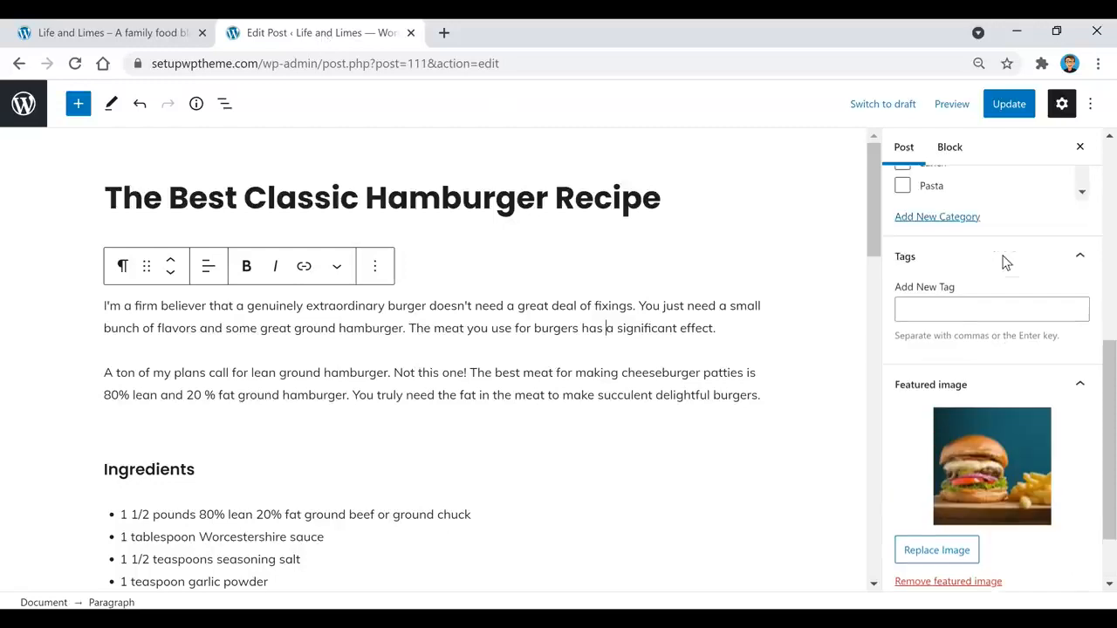
{"action": "scroll", "coordinate": [1003, 260], "scroll_direction": "up", "scroll_amount": 3}
{"action": "scroll", "coordinate": [1003, 260], "scroll_direction": "down", "scroll_amount": 4}
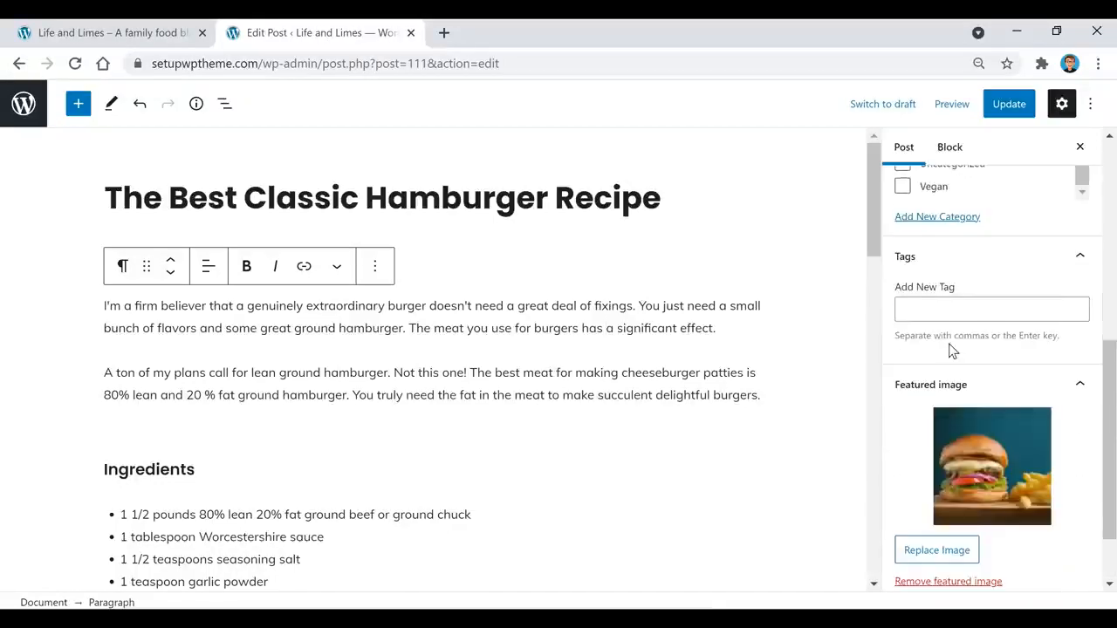
{"action": "scroll", "coordinate": [963, 294], "scroll_direction": "down", "scroll_amount": 2}
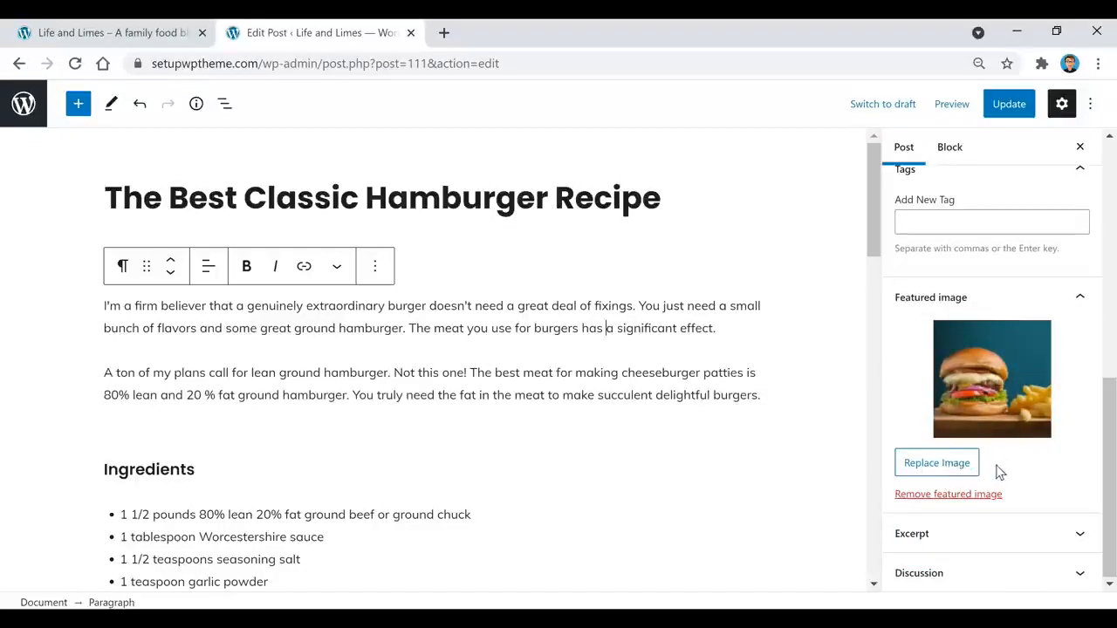
Step: Set the burger-and-fries photo as the post's featured image and check it on the homepage
{"action": "left_click", "coordinate": [956, 476]}
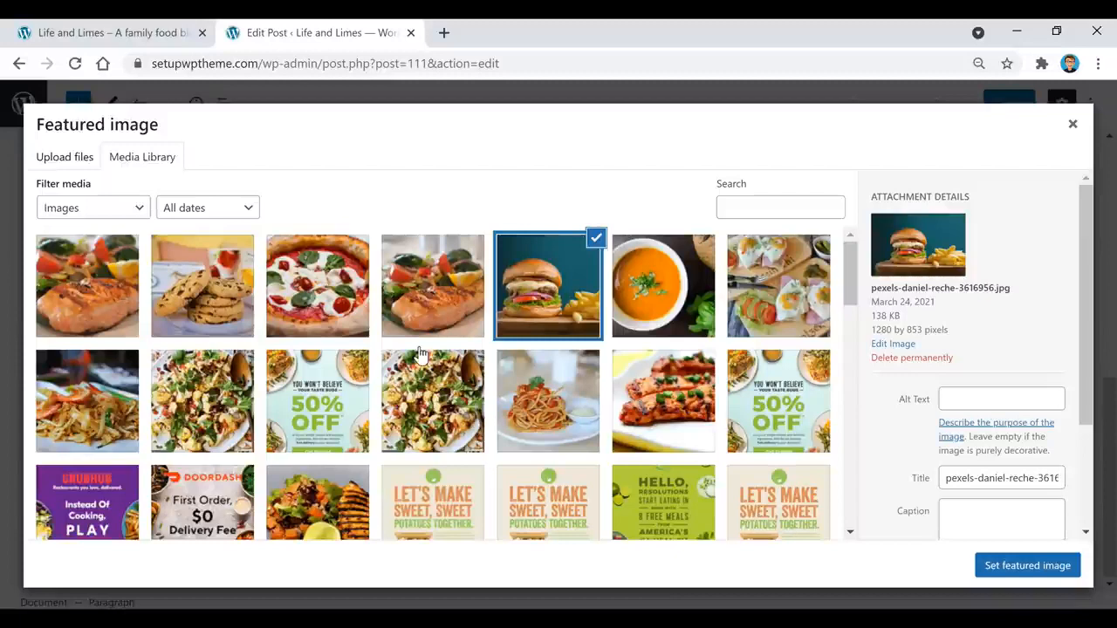
{"action": "left_click", "coordinate": [68, 155]}
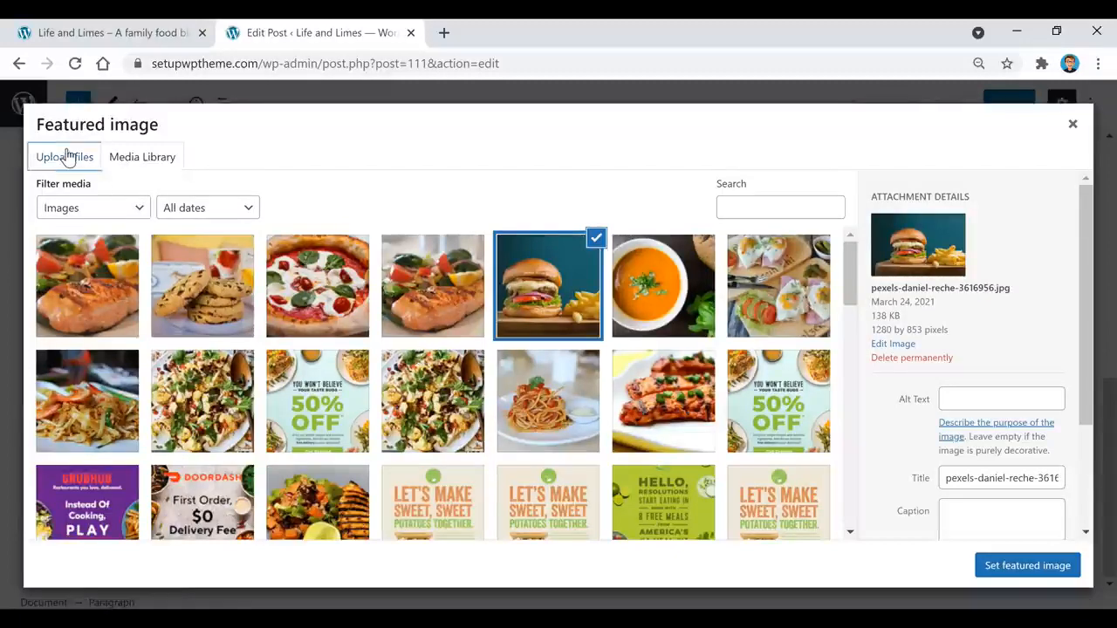
{"action": "left_click", "coordinate": [158, 165]}
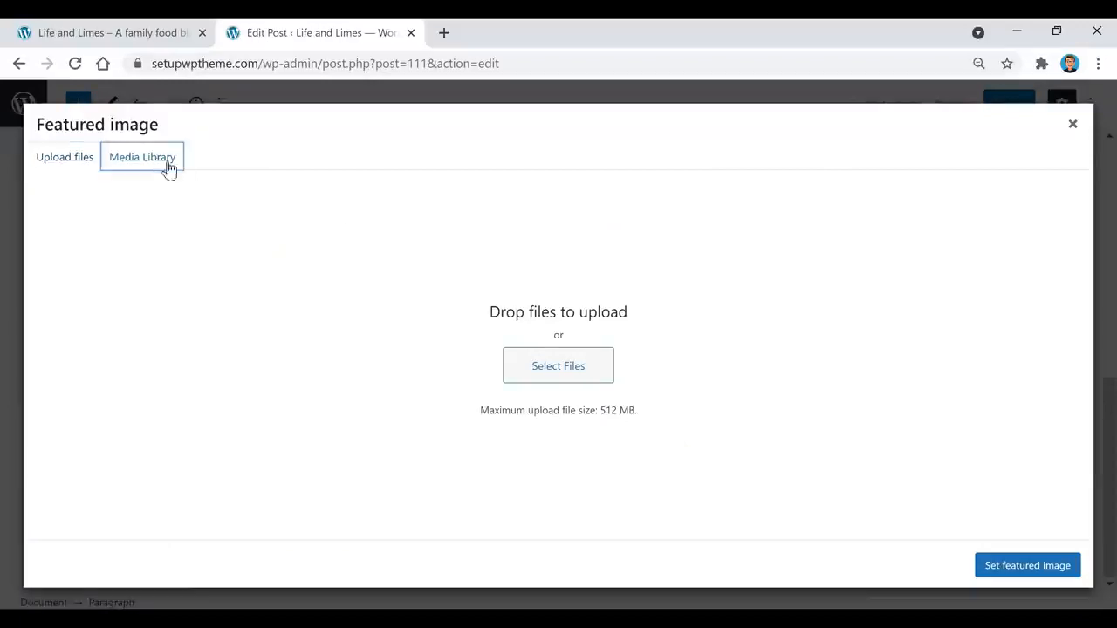
{"action": "left_click", "coordinate": [1030, 569]}
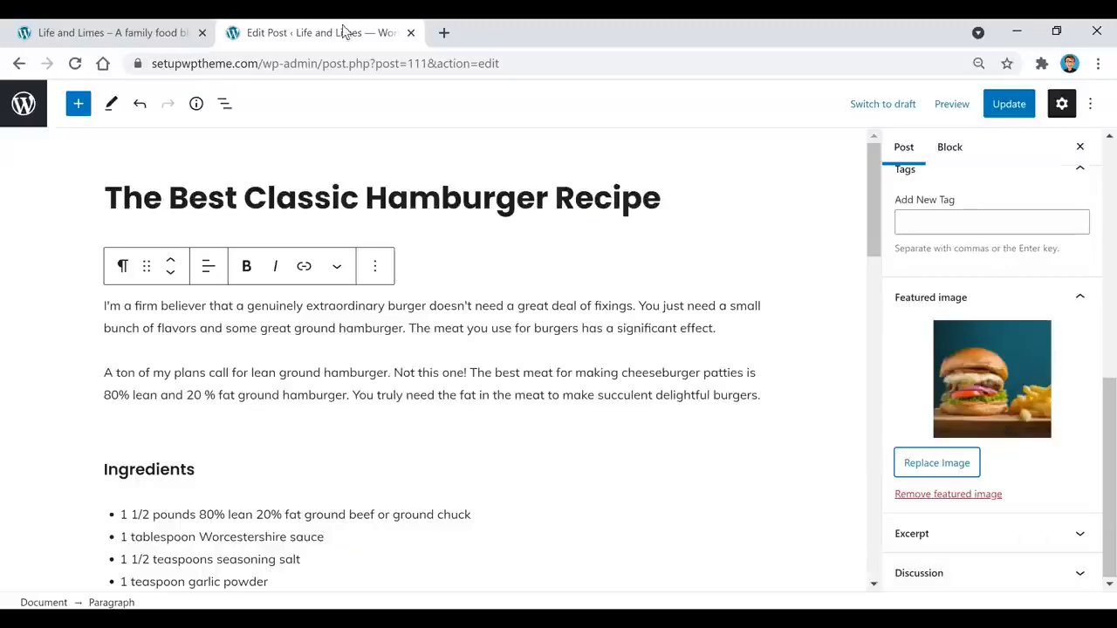
{"action": "left_click", "coordinate": [131, 35]}
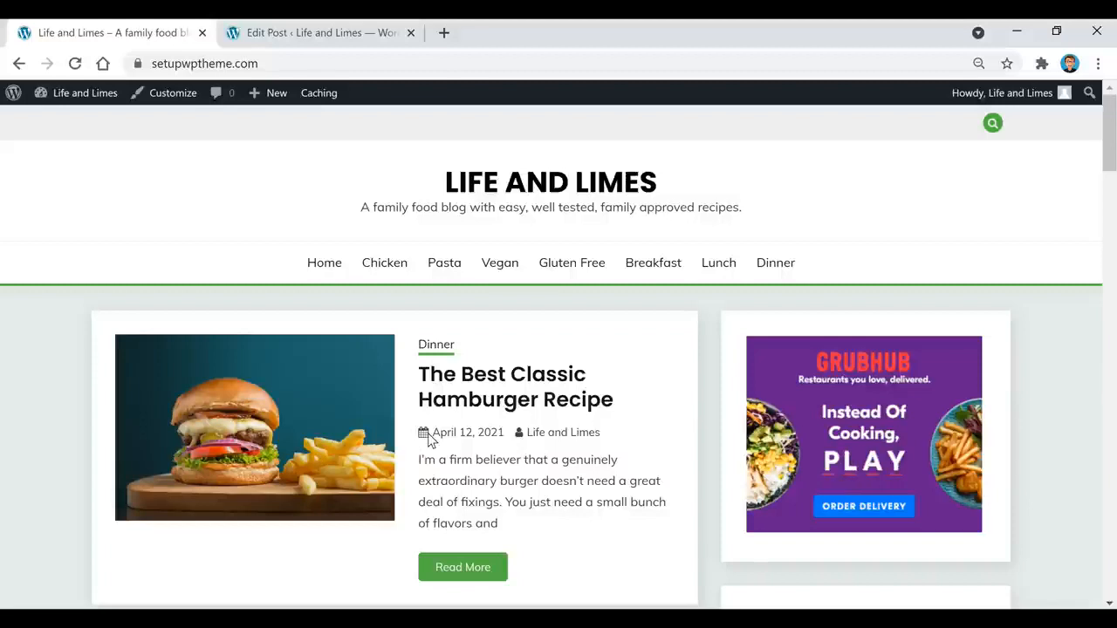
{"action": "left_click", "coordinate": [280, 35]}
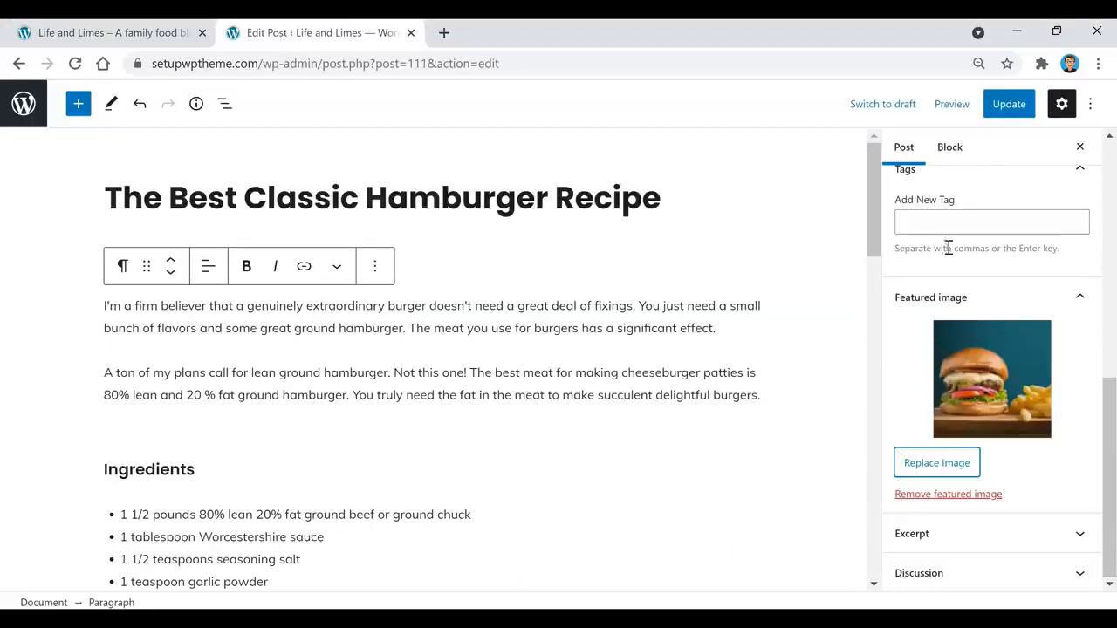
{"action": "scroll", "coordinate": [966, 276], "scroll_direction": "up", "scroll_amount": 1}
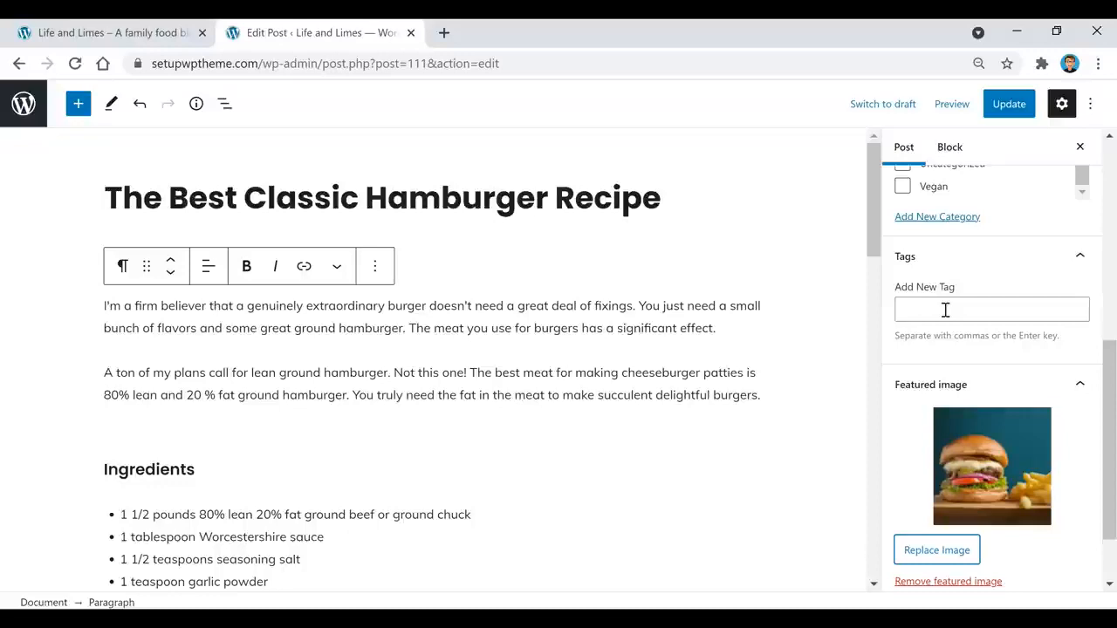
{"action": "triple_click", "coordinate": [574, 198]}
{"action": "key", "text": "ctrl+c"}
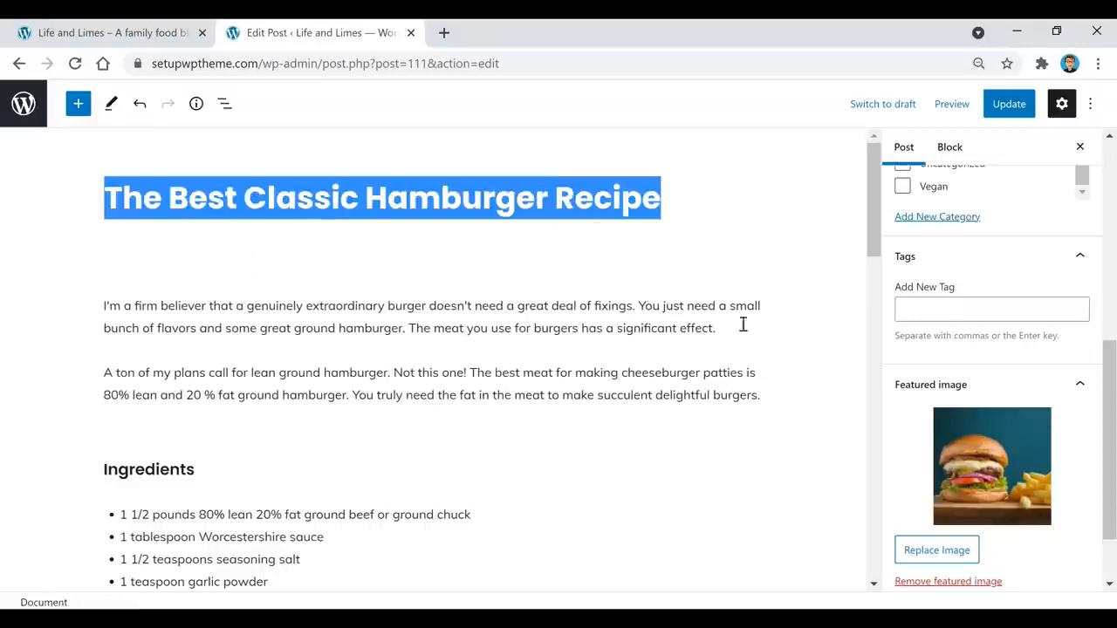
{"action": "left_click", "coordinate": [1003, 311]}
{"action": "key", "text": "ctrl+v"}
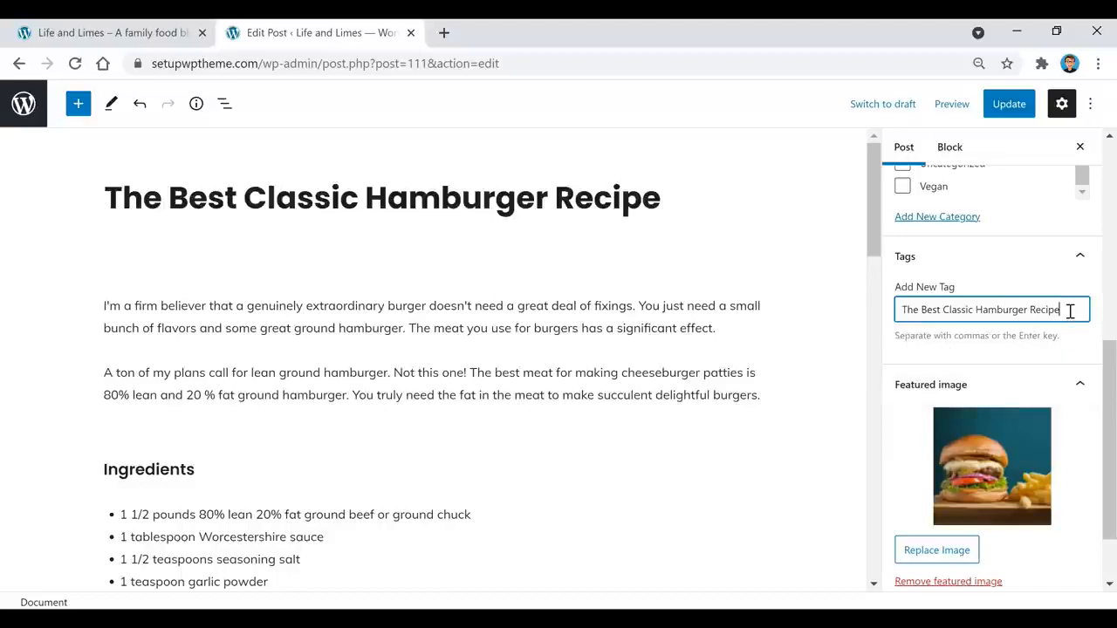
{"action": "key", "text": "Return"}
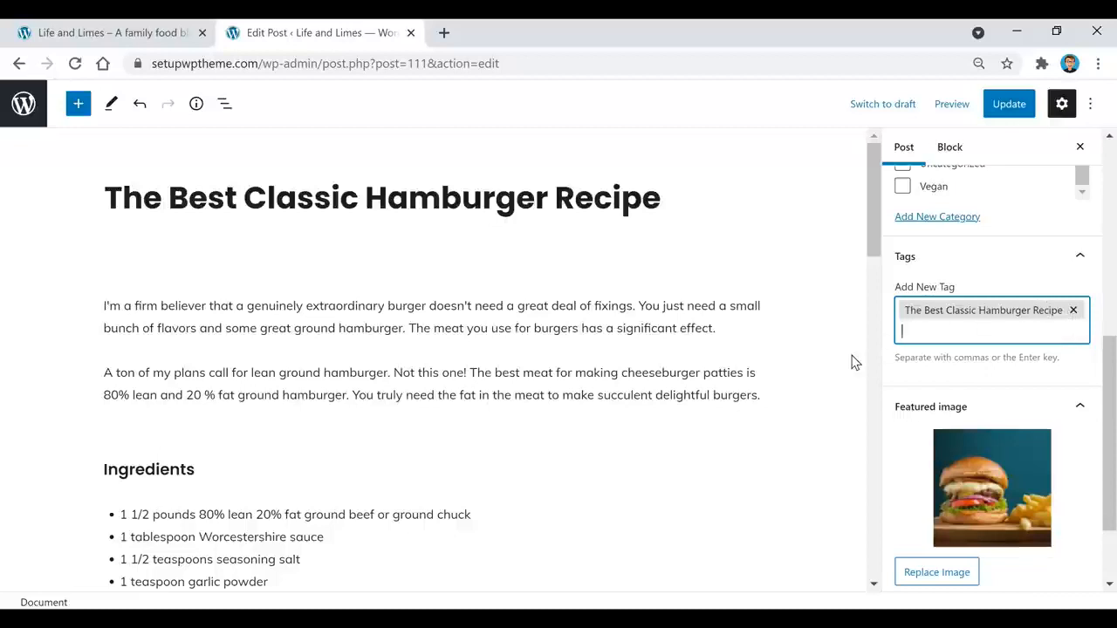
{"action": "scroll", "coordinate": [1003, 366], "scroll_direction": "up", "scroll_amount": 5}
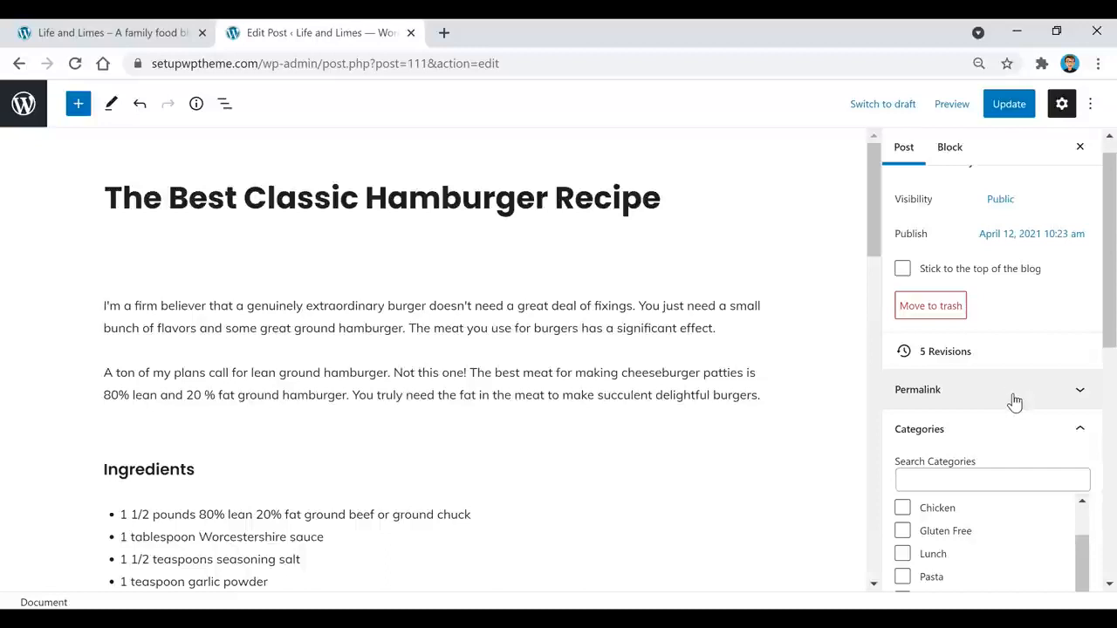
{"action": "scroll", "coordinate": [1012, 400], "scroll_direction": "up", "scroll_amount": 1}
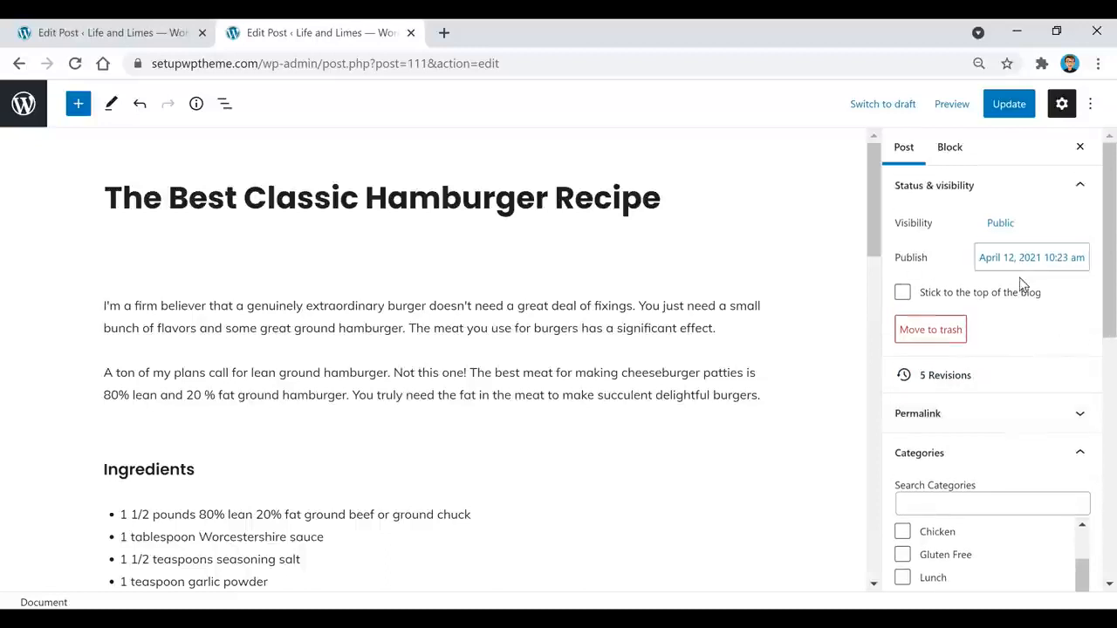
Step: Publish the untitled post, then save the new post as a draft
{"action": "left_click", "coordinate": [150, 39]}
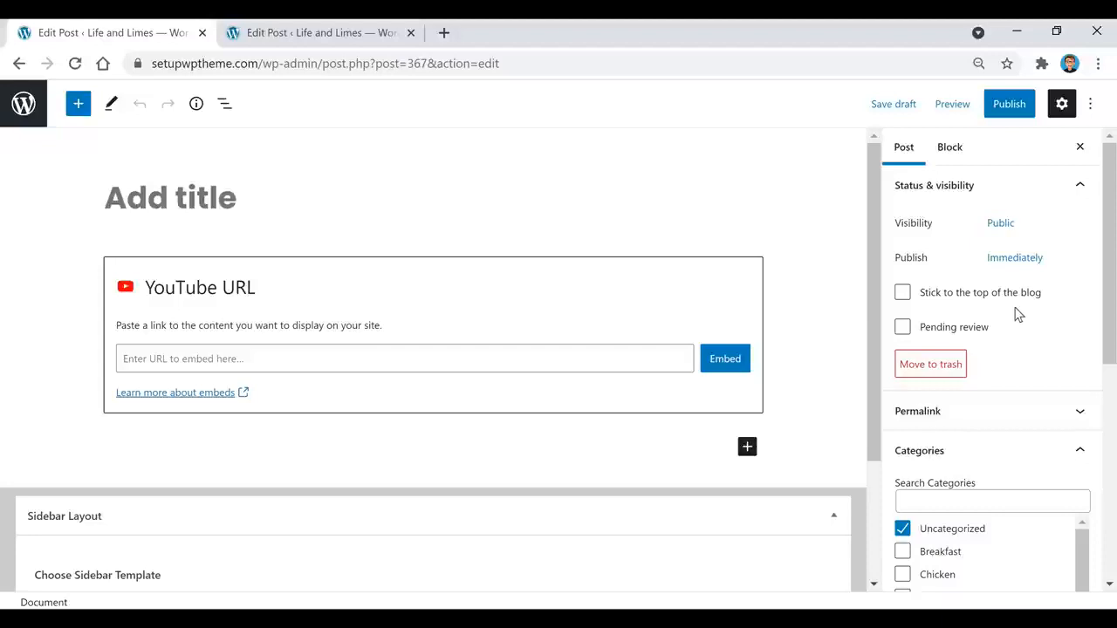
{"action": "left_click", "coordinate": [1012, 111]}
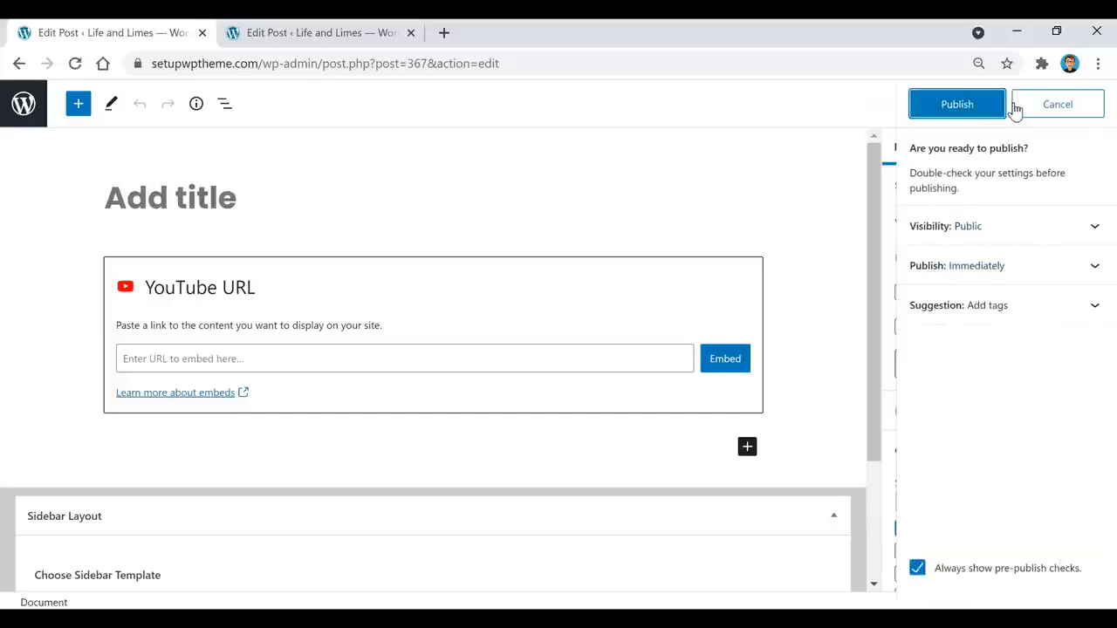
{"action": "left_click", "coordinate": [960, 104]}
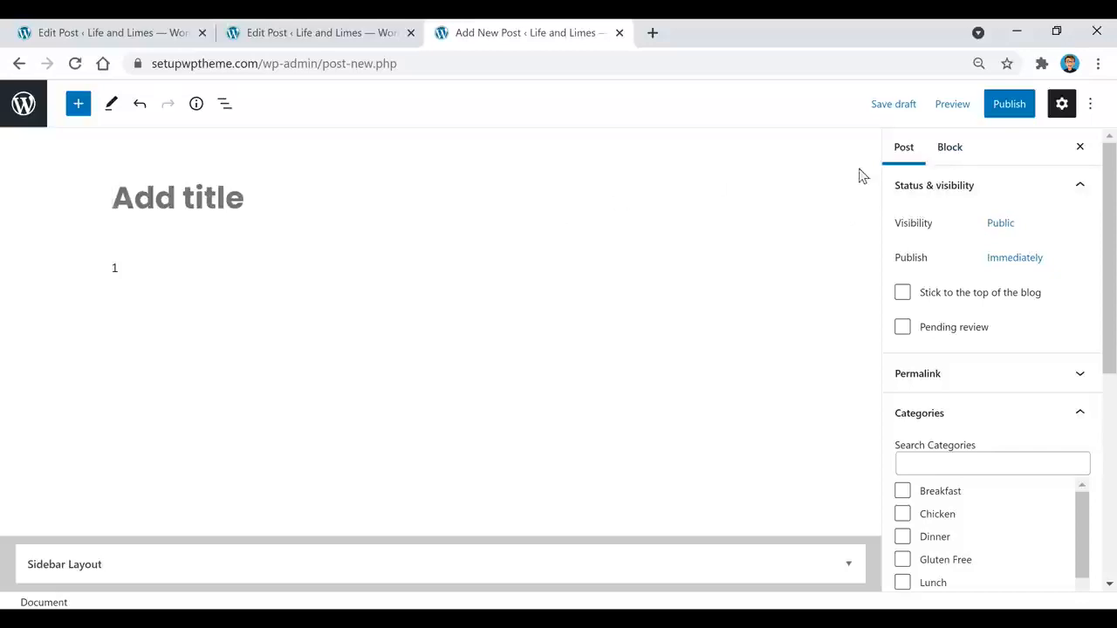
{"action": "left_click", "coordinate": [894, 114]}
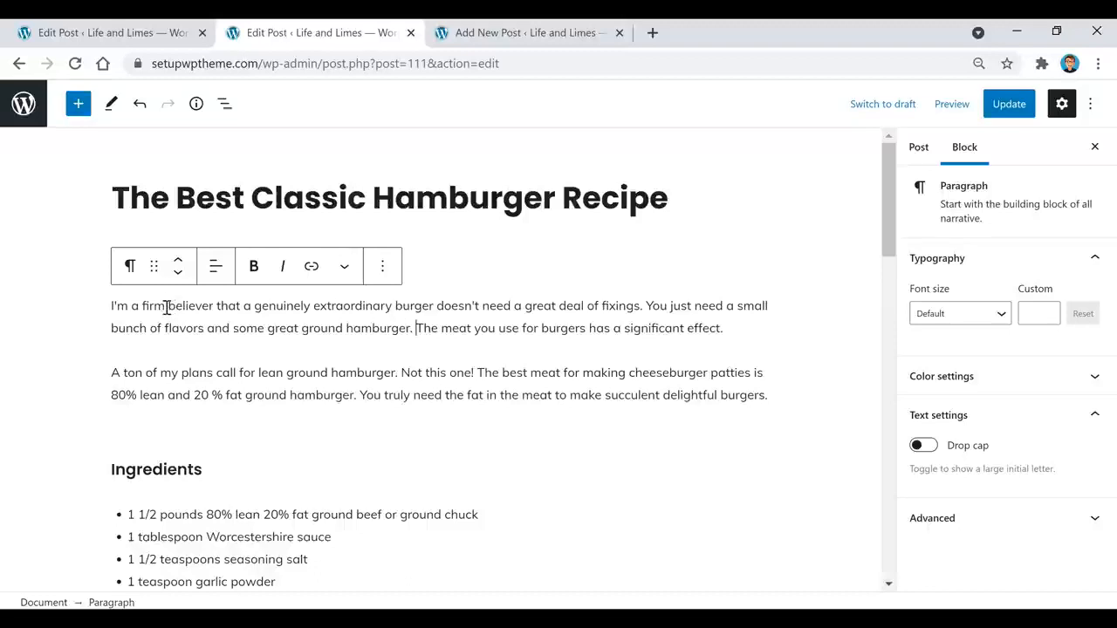
{"action": "left_click_drag", "start_coordinate": [165, 305], "coordinate": [100, 317]}
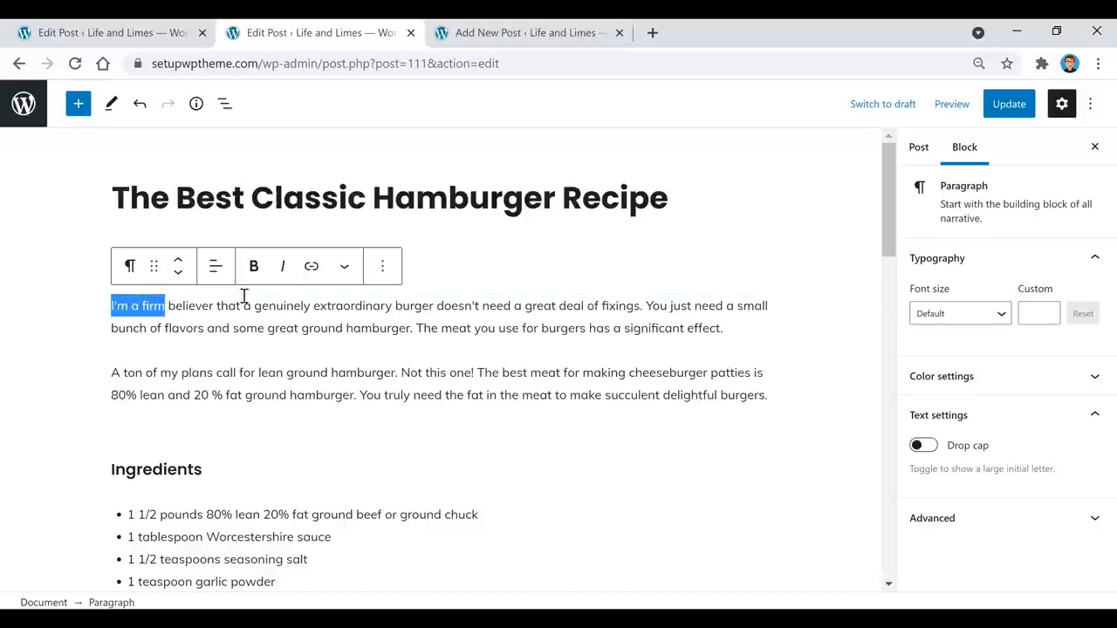
{"action": "left_click", "coordinate": [256, 269]}
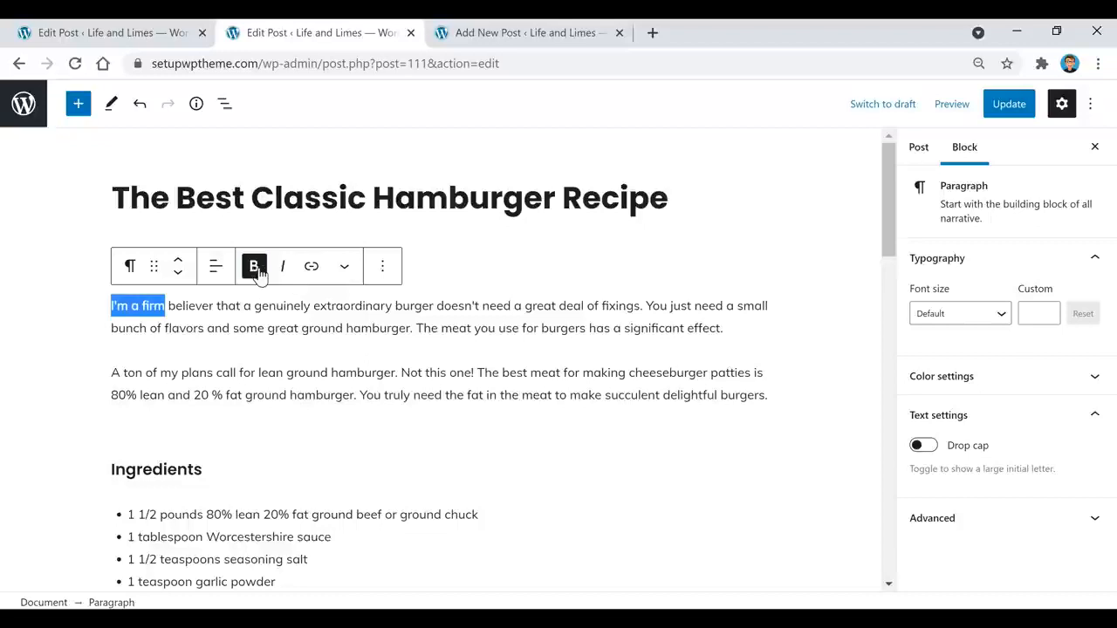
{"action": "left_click", "coordinate": [234, 311]}
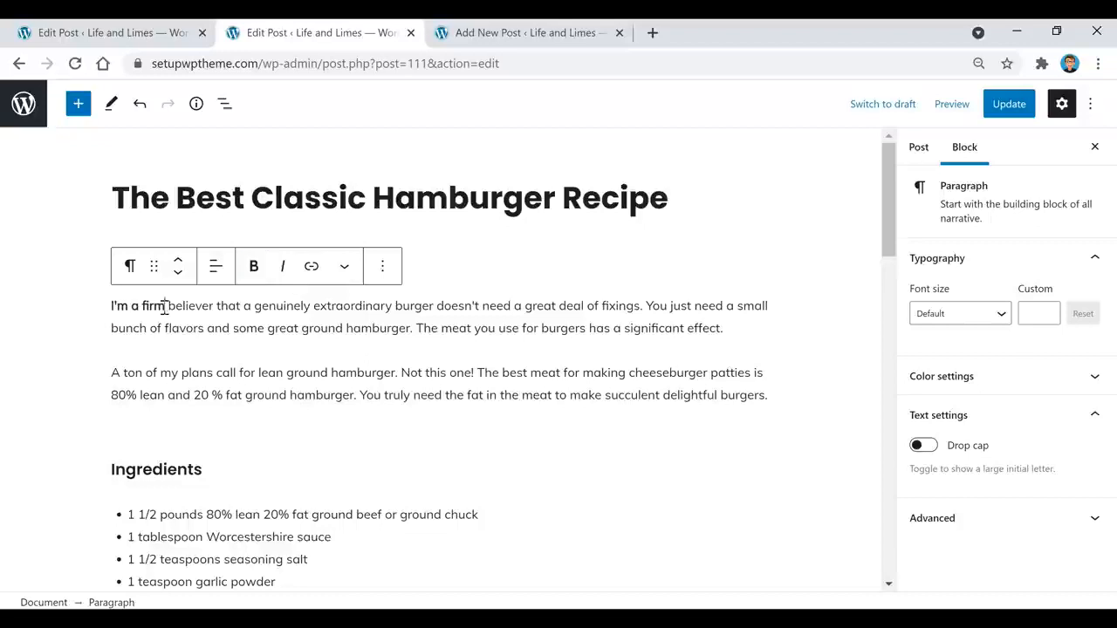
{"action": "left_click_drag", "start_coordinate": [165, 307], "coordinate": [95, 317]}
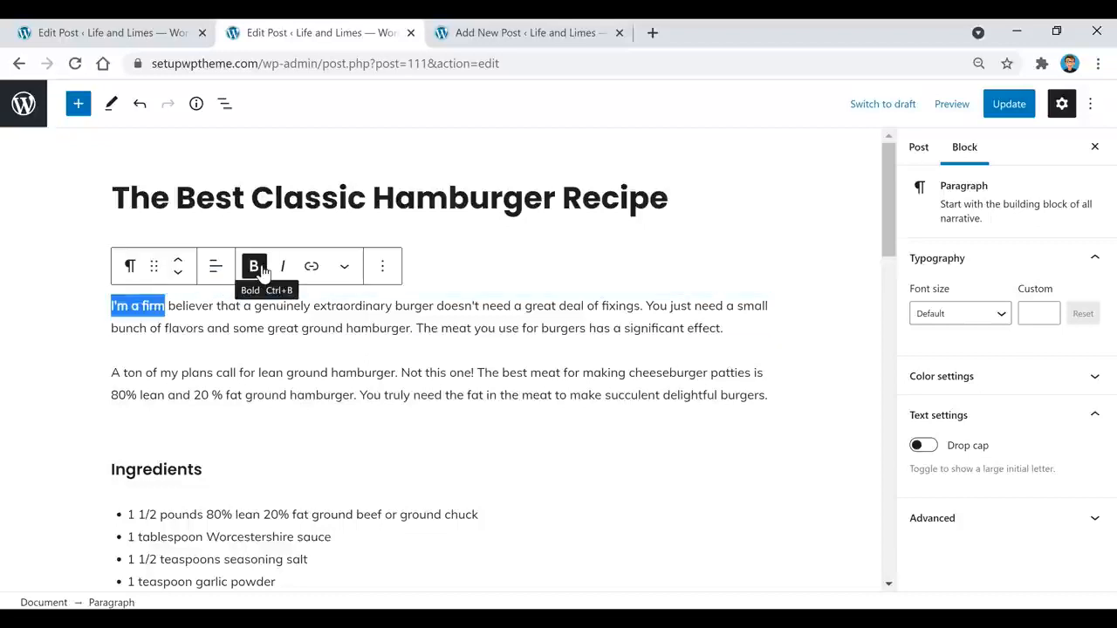
{"action": "left_click", "coordinate": [254, 269]}
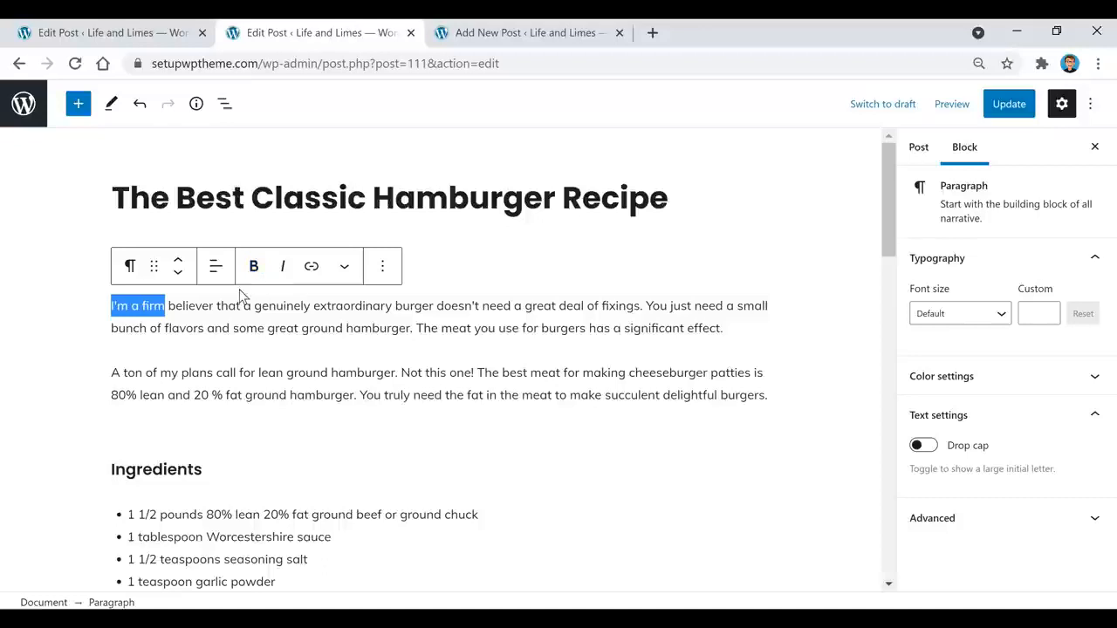
{"action": "left_click", "coordinate": [472, 326]}
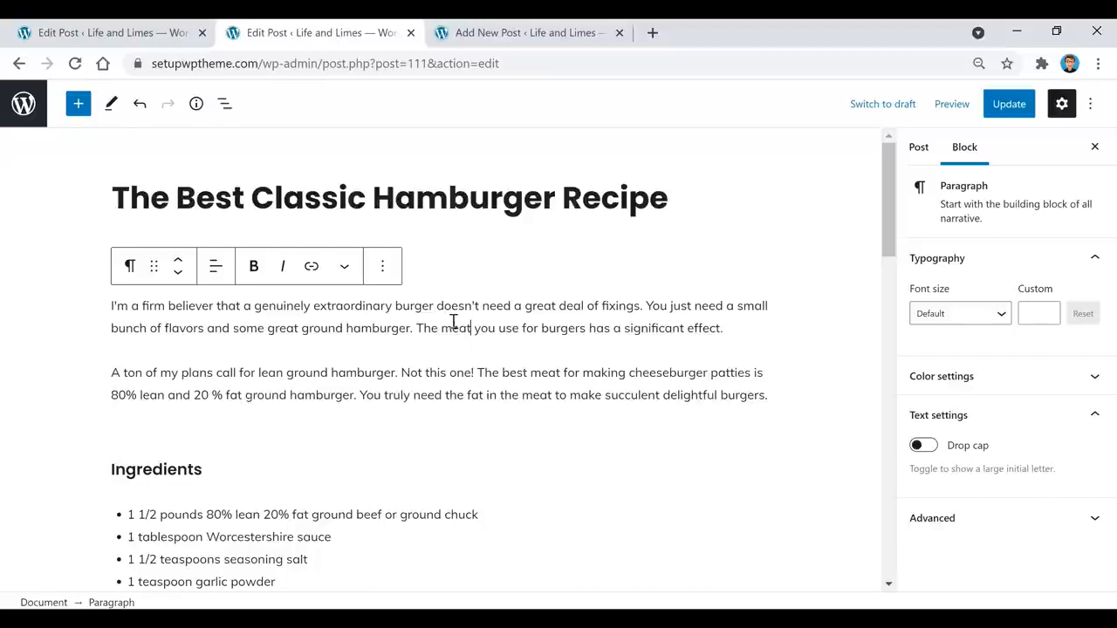
{"action": "mouse_move", "coordinate": [439, 451]}
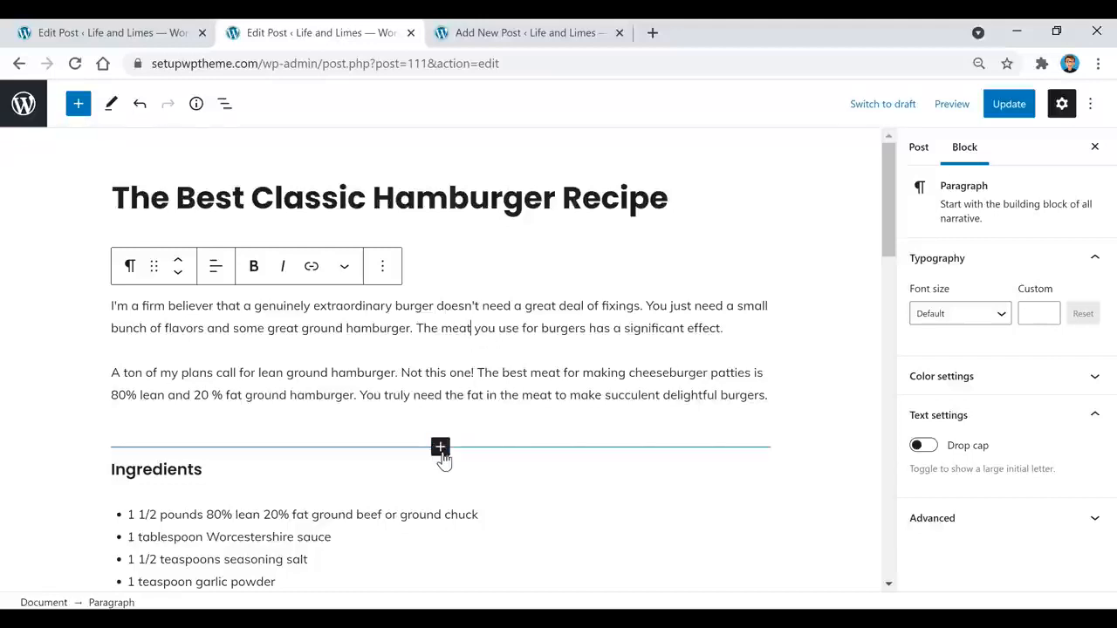
{"action": "left_click", "coordinate": [178, 277]}
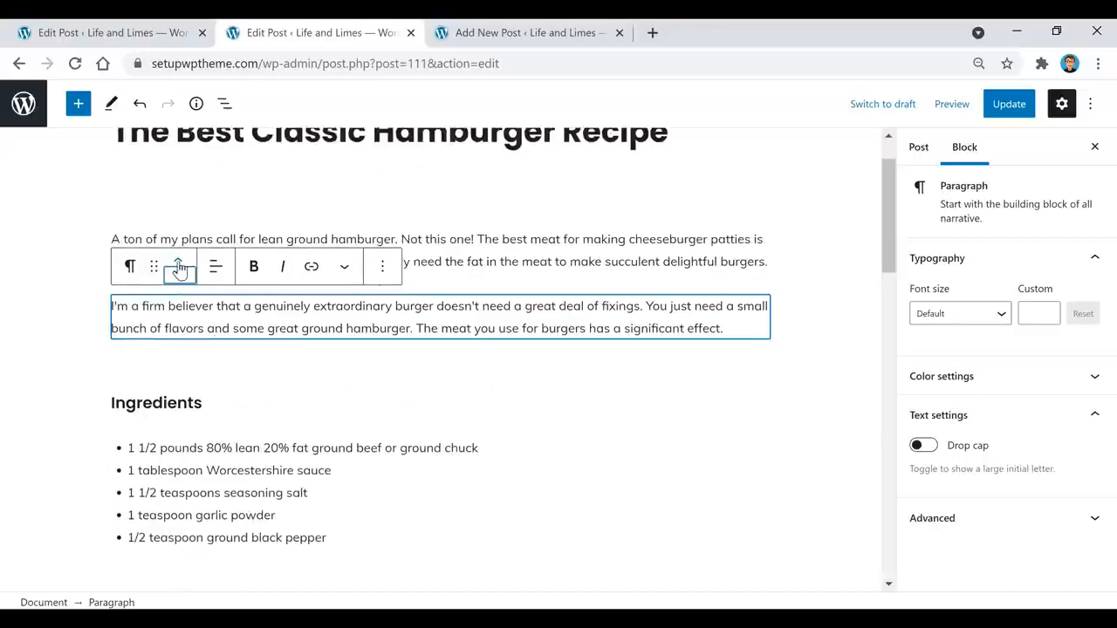
{"action": "left_click", "coordinate": [179, 268]}
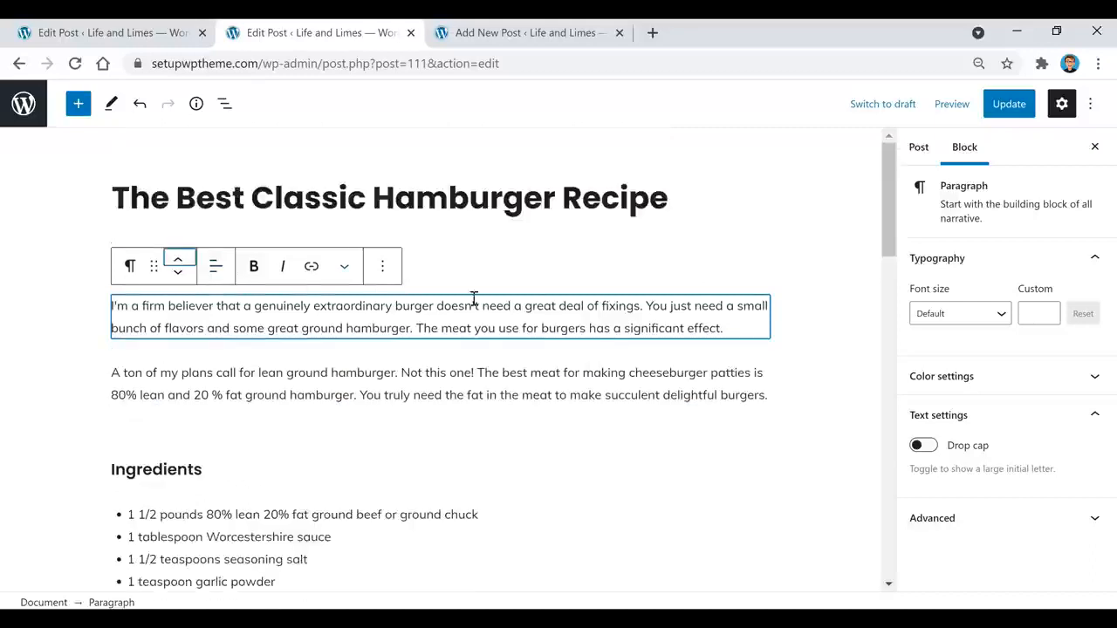
{"action": "left_click", "coordinate": [332, 301]}
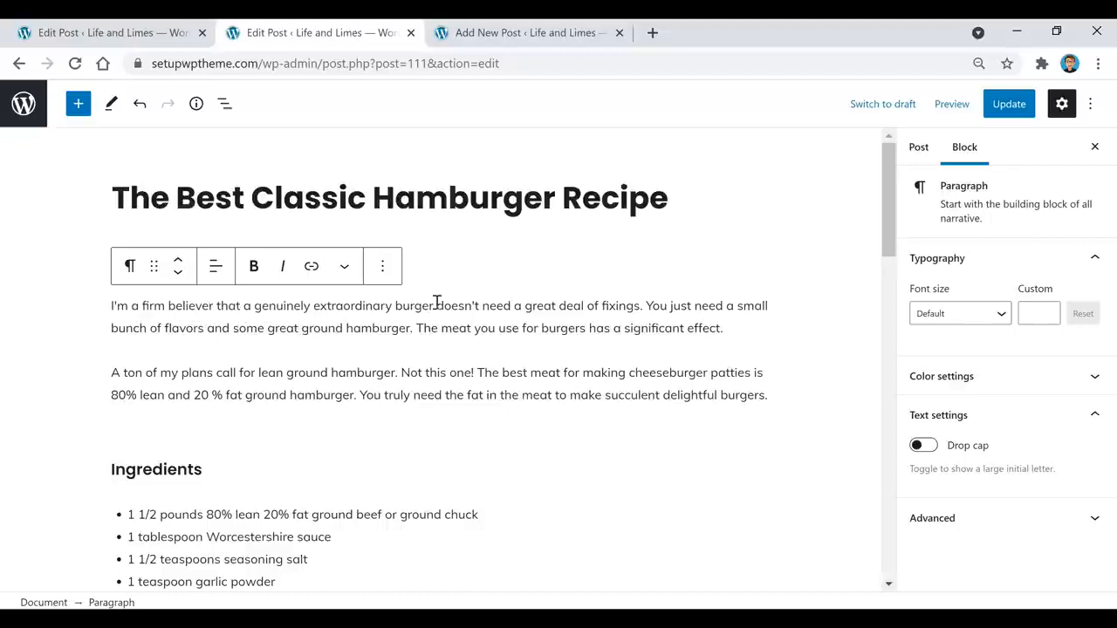
{"action": "left_click_drag", "start_coordinate": [429, 304], "coordinate": [395, 302]}
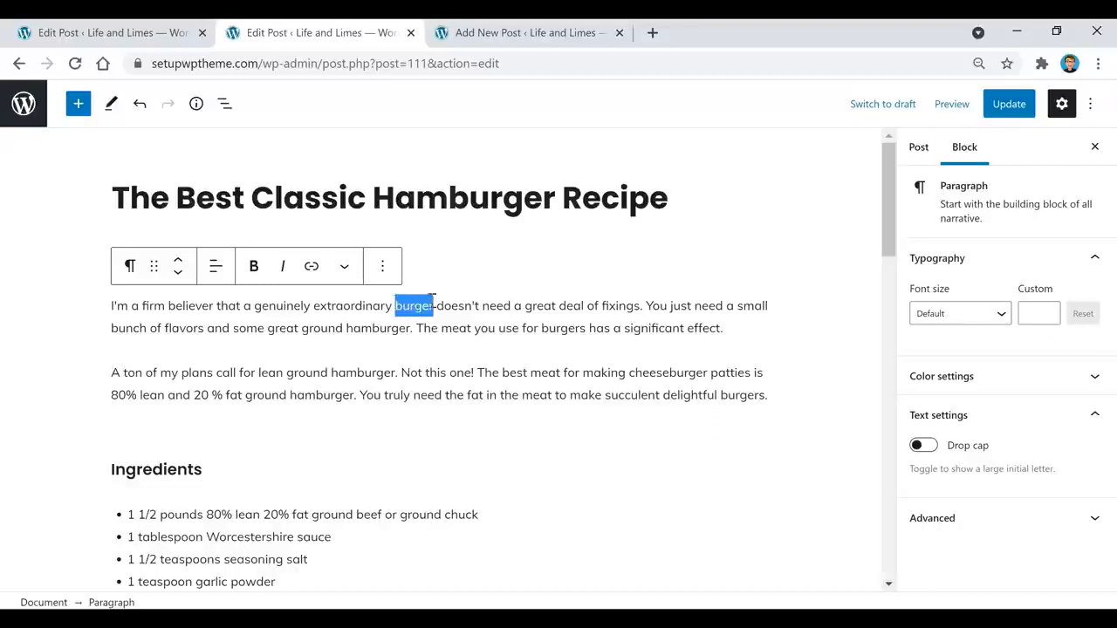
{"action": "left_click", "coordinate": [312, 267]}
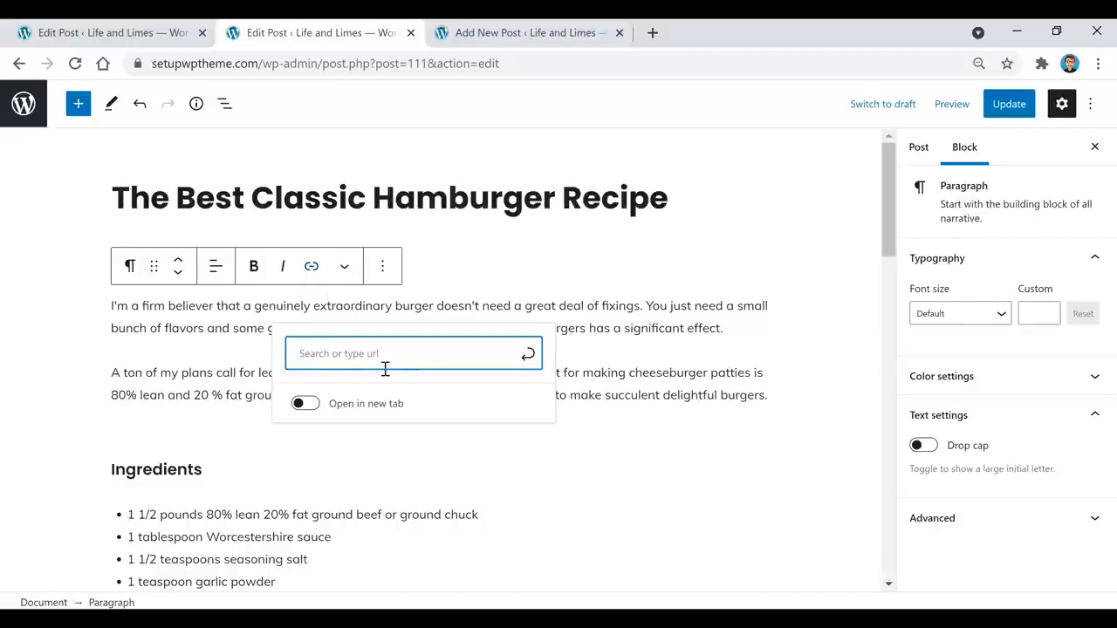
{"action": "type", "text": "google.com"}
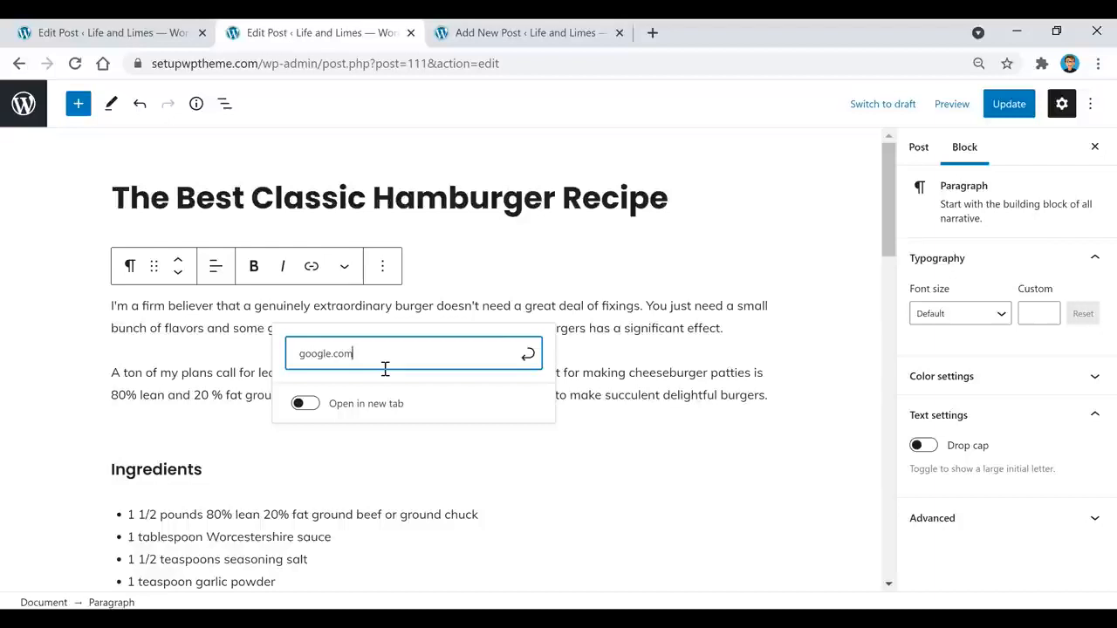
{"action": "key", "text": "Return"}
{"action": "left_click", "coordinate": [550, 338]}
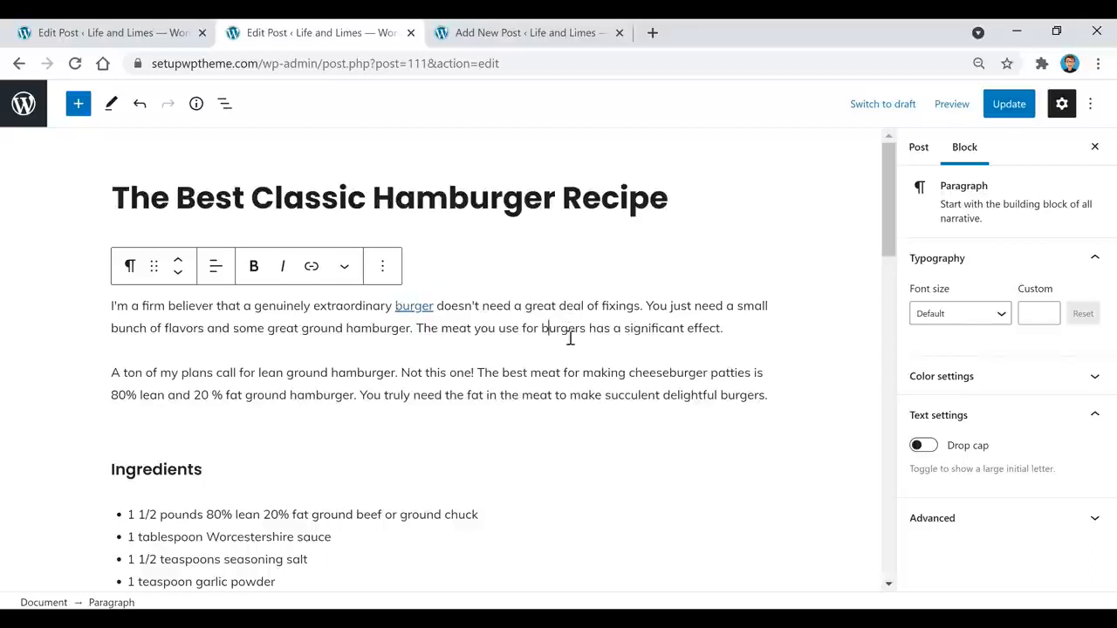
{"action": "left_click", "coordinate": [464, 307]}
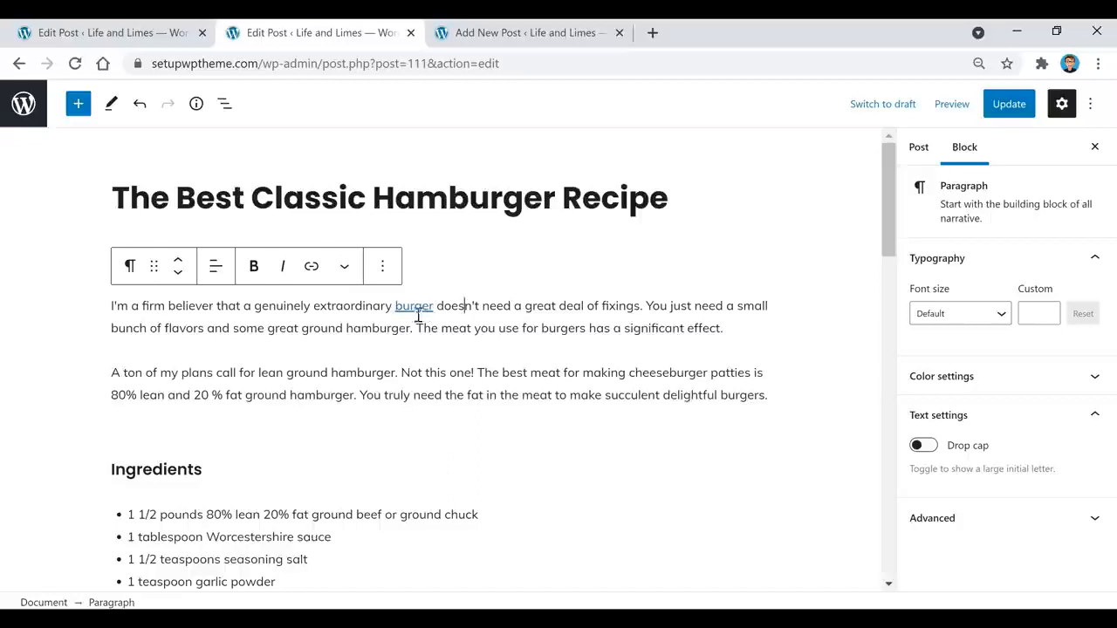
{"action": "left_click", "coordinate": [419, 313]}
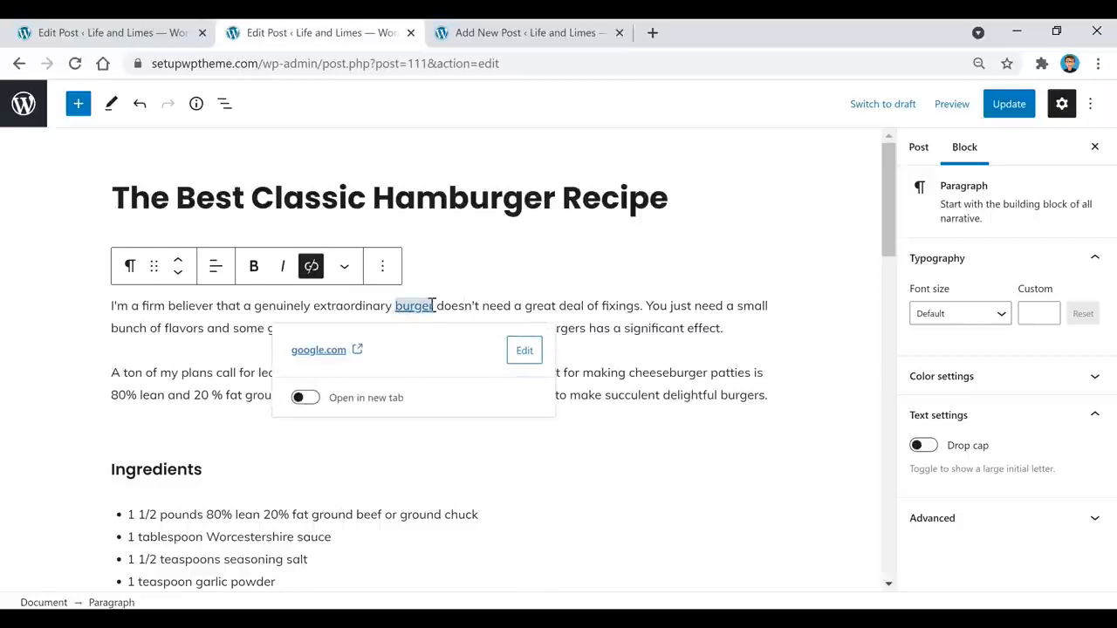
{"action": "left_click", "coordinate": [310, 271]}
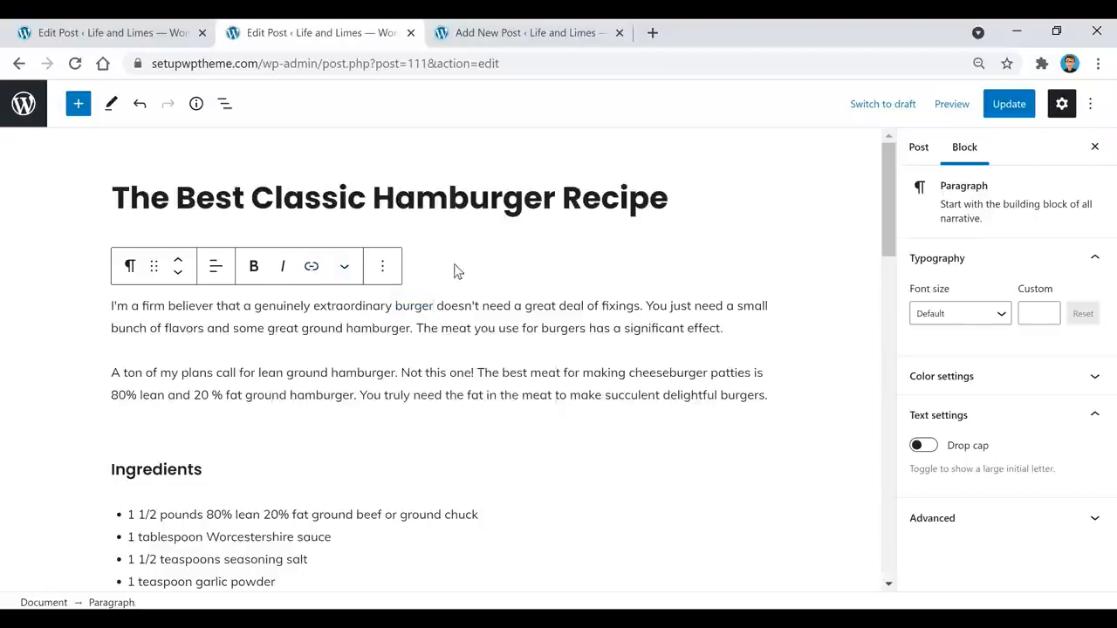
Step: Delete the burger-and-fries photo from the hamburger post
{"action": "scroll", "coordinate": [541, 389], "scroll_direction": "down", "scroll_amount": 7}
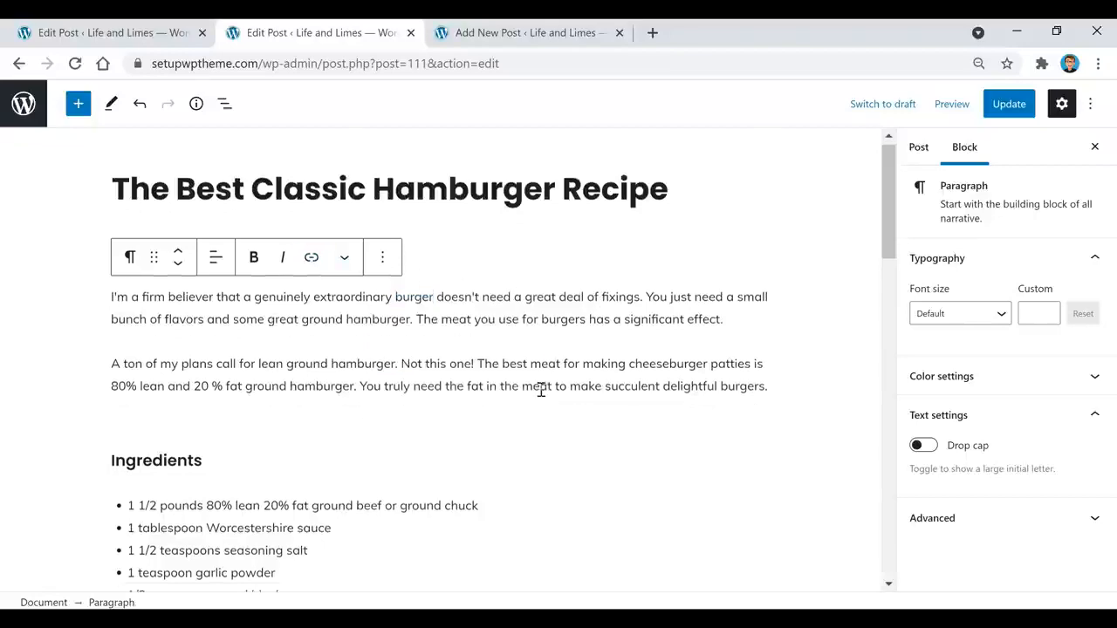
{"action": "scroll", "coordinate": [564, 318], "scroll_direction": "down", "scroll_amount": 5}
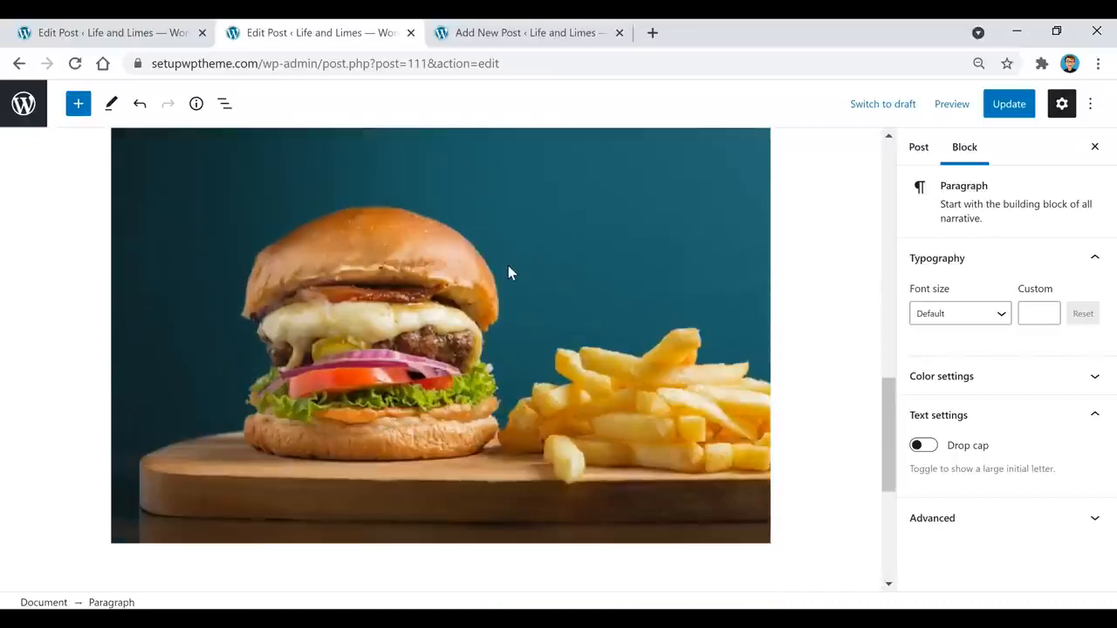
{"action": "left_click", "coordinate": [515, 290]}
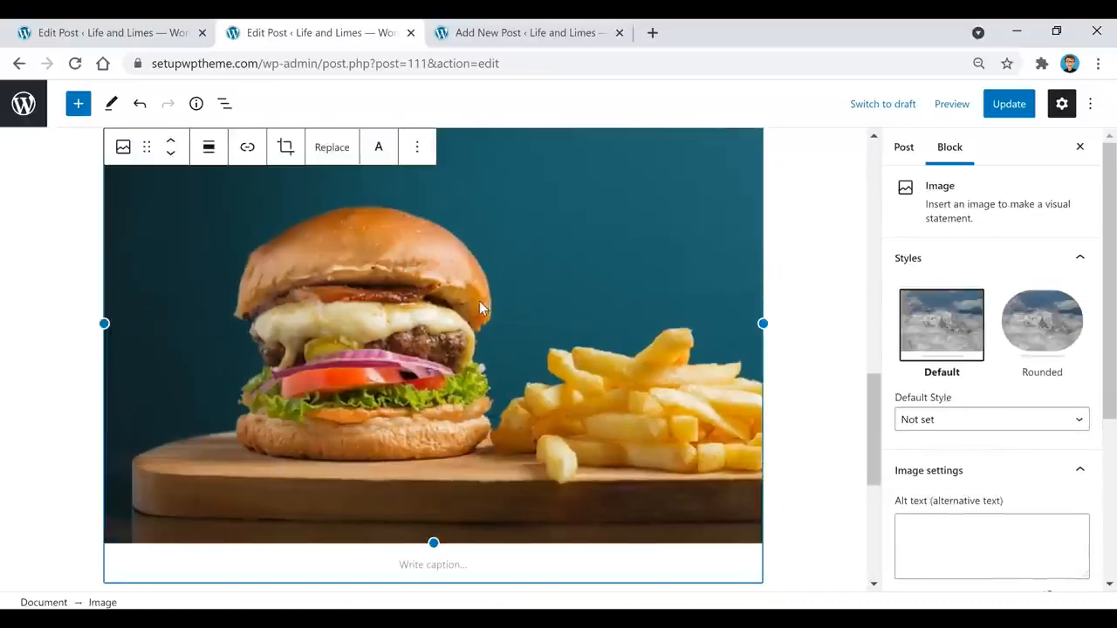
{"action": "scroll", "coordinate": [373, 309], "scroll_direction": "up", "scroll_amount": 1}
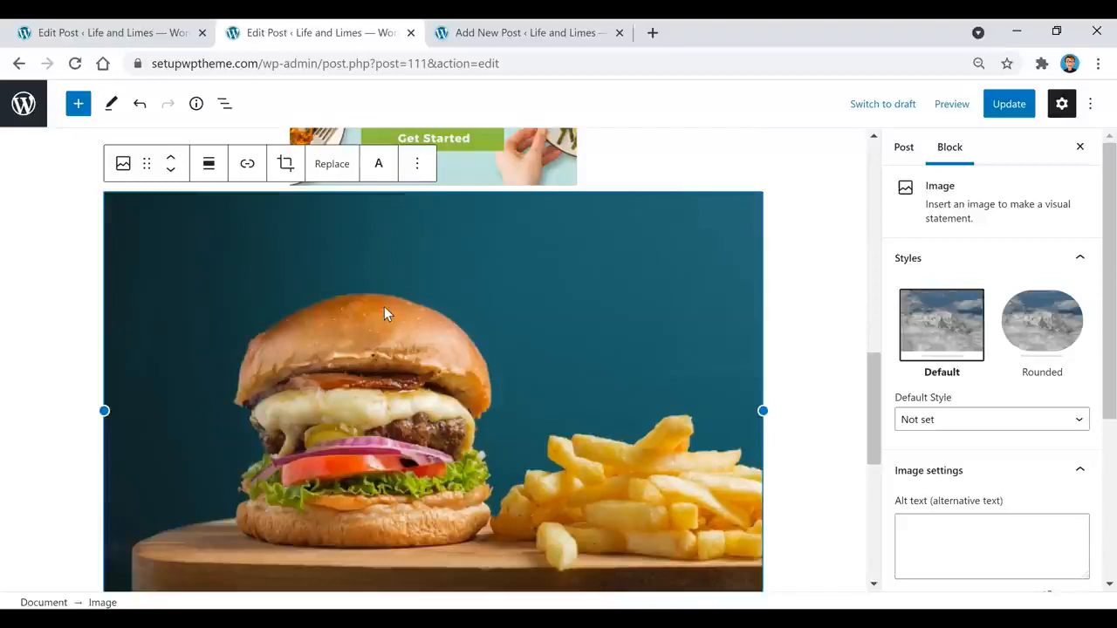
{"action": "key", "text": "Delete"}
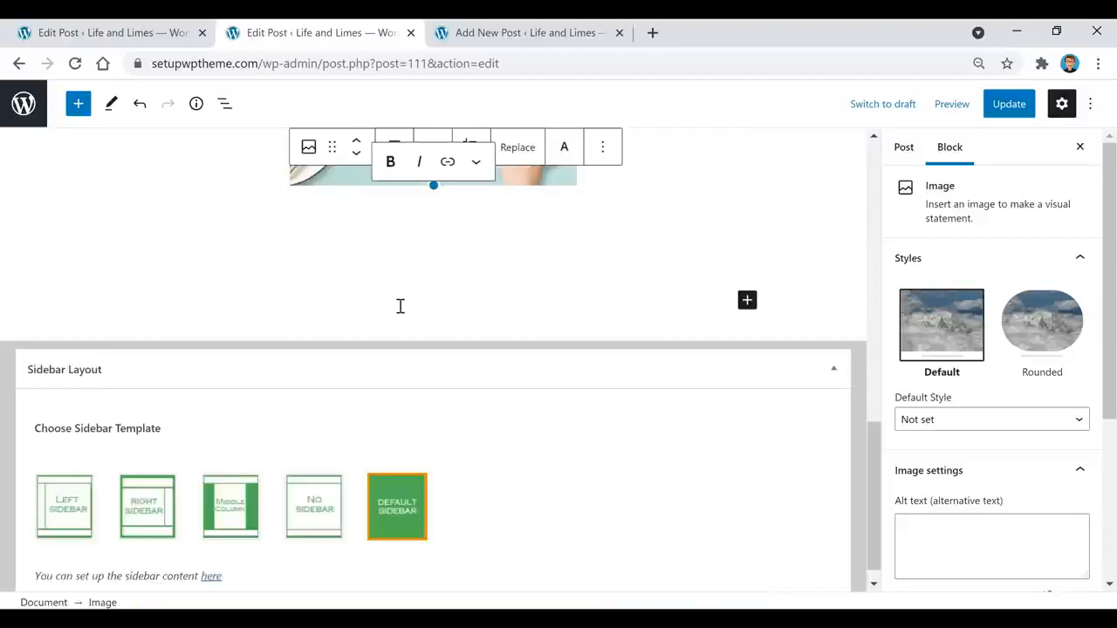
Step: Embed the YouTube burger video in the empty paragraph below the 50% OFF ad
{"action": "left_click", "coordinate": [835, 369]}
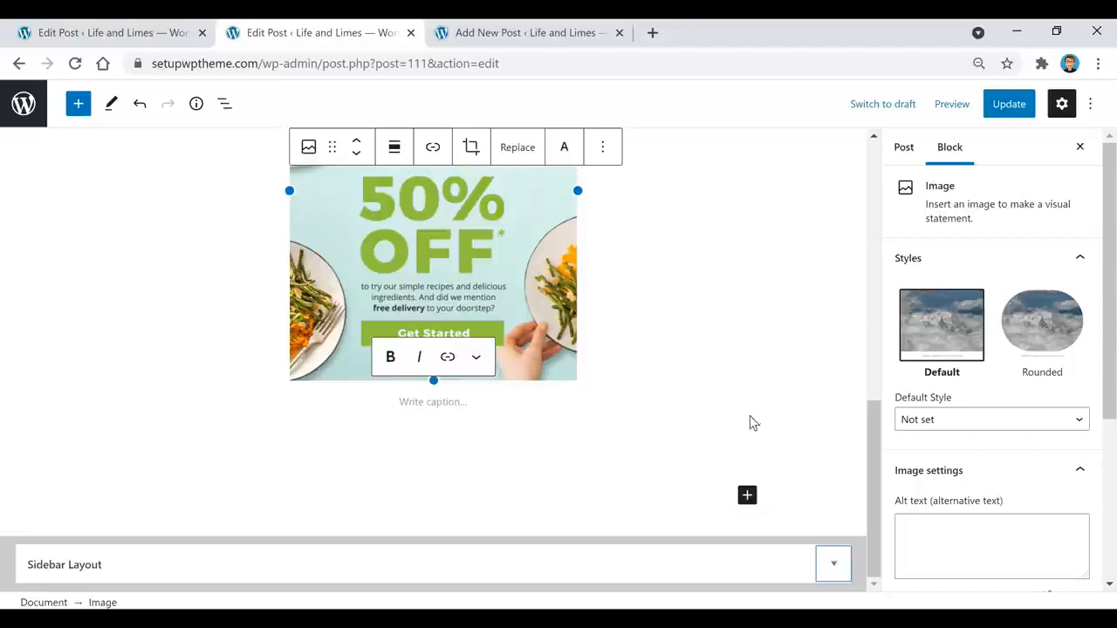
{"action": "left_click", "coordinate": [461, 431]}
{"action": "left_click", "coordinate": [475, 490]}
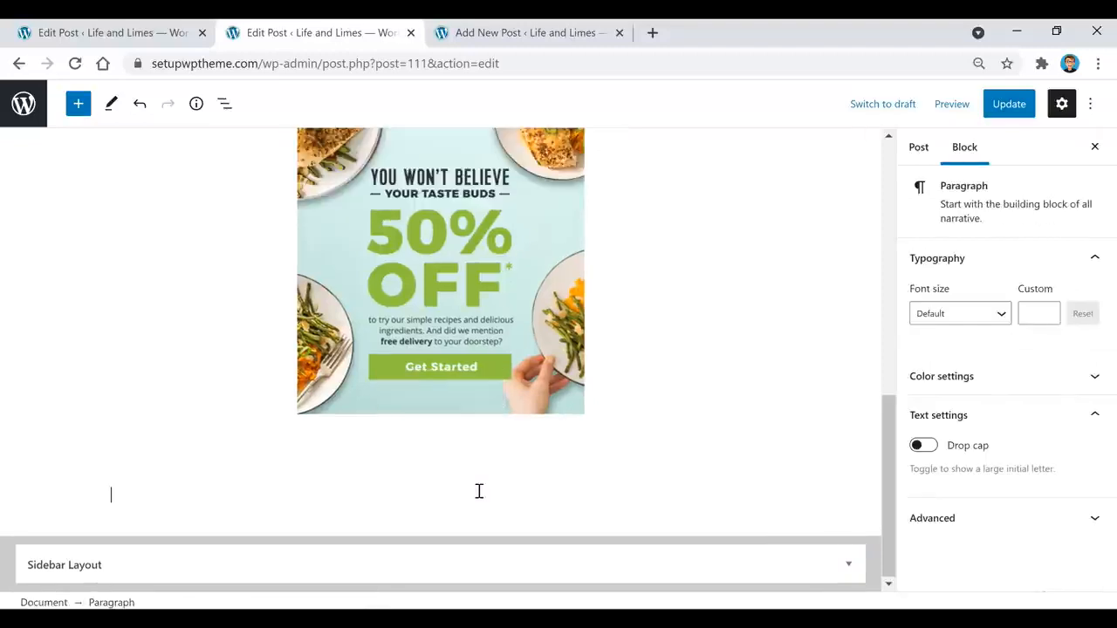
{"action": "left_click", "coordinate": [756, 495]}
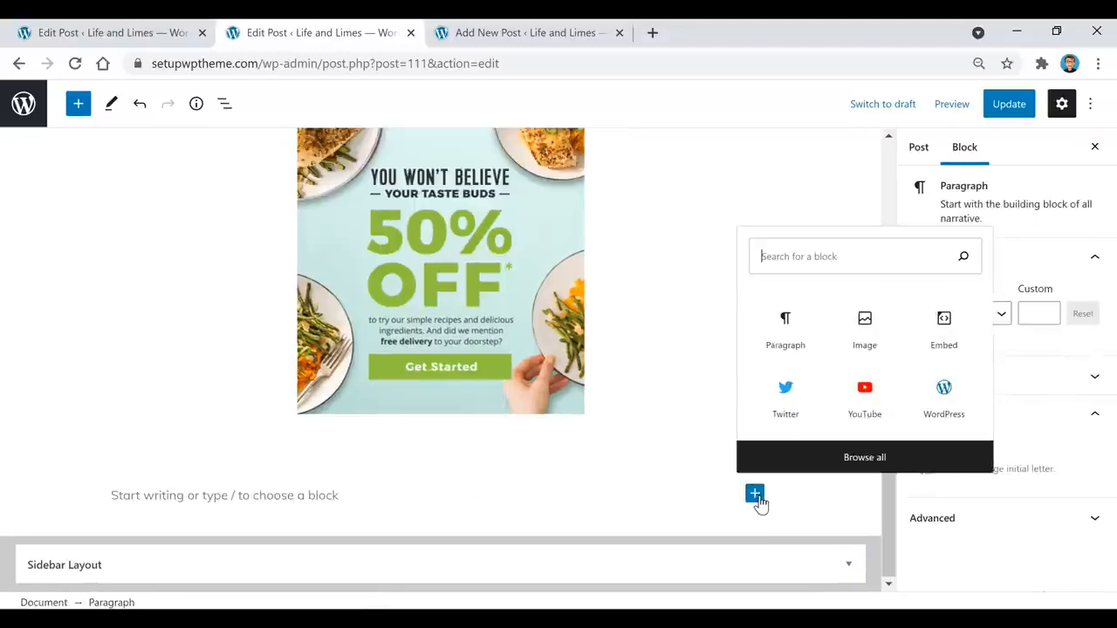
{"action": "left_click", "coordinate": [872, 394]}
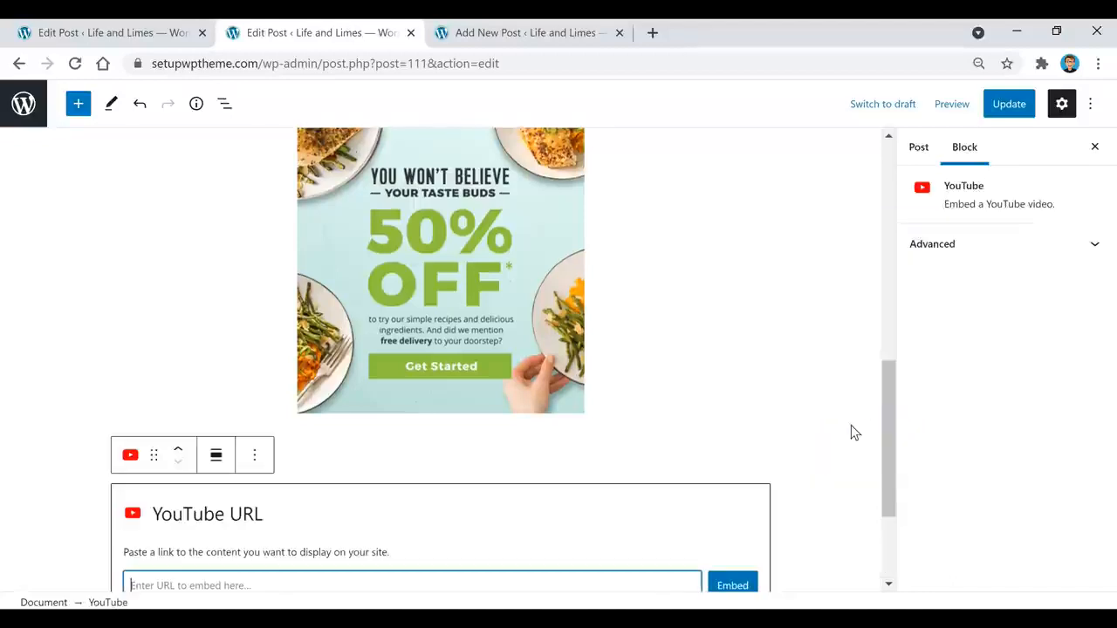
{"action": "scroll", "coordinate": [524, 495], "scroll_direction": "down", "scroll_amount": 2}
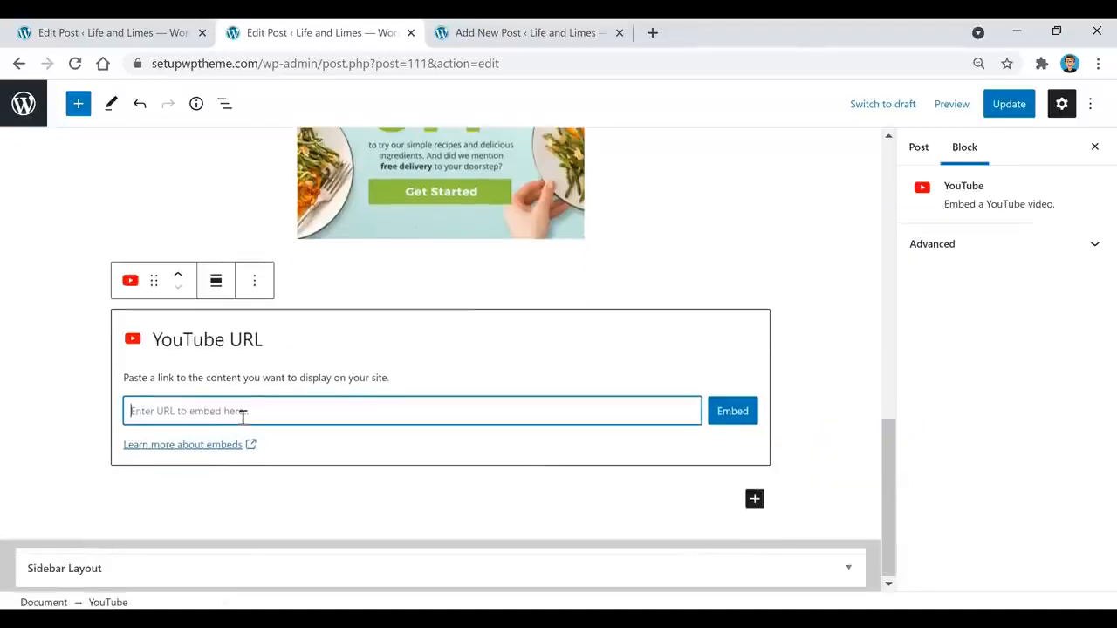
{"action": "type", "text": "https://www.youtube.com/watch?v=fQallQyxAfw"}
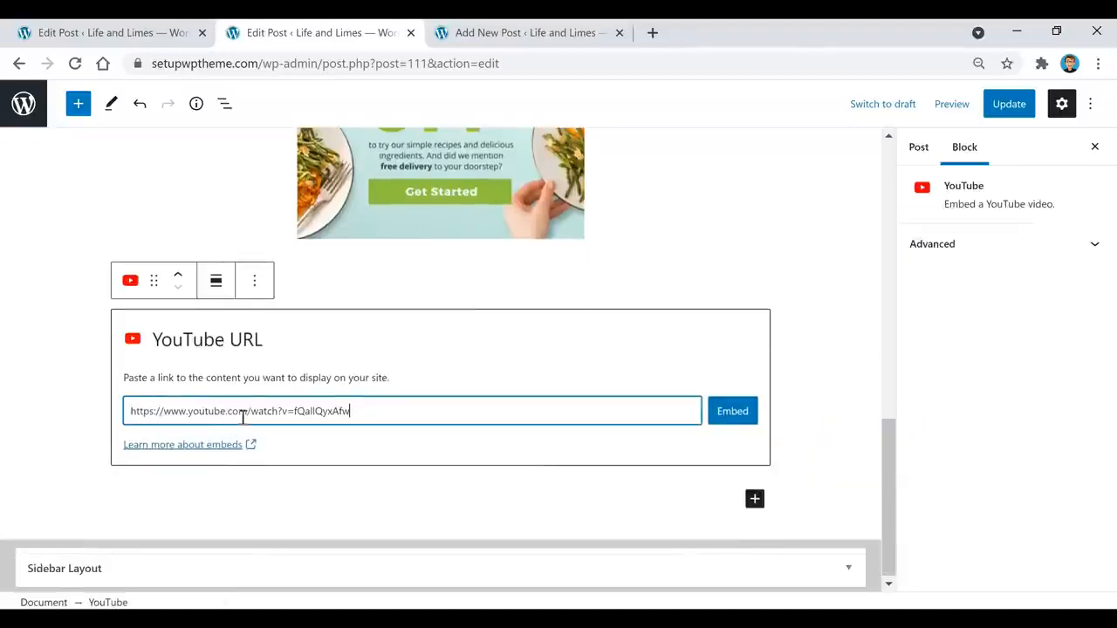
{"action": "left_click", "coordinate": [736, 419]}
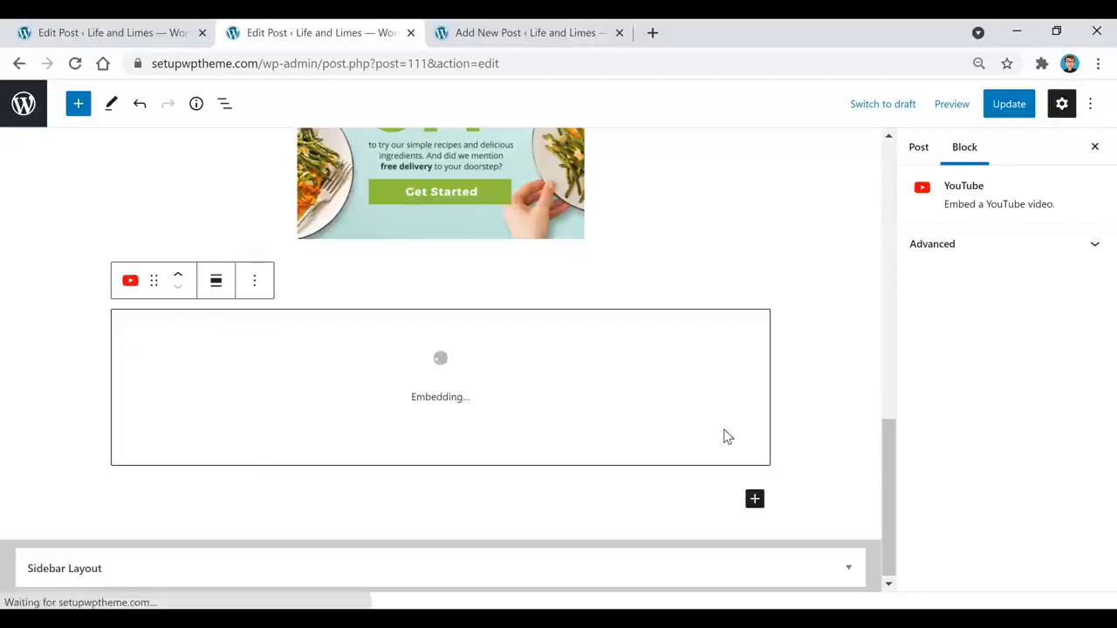
{"action": "scroll", "coordinate": [663, 296], "scroll_direction": "down", "scroll_amount": 1}
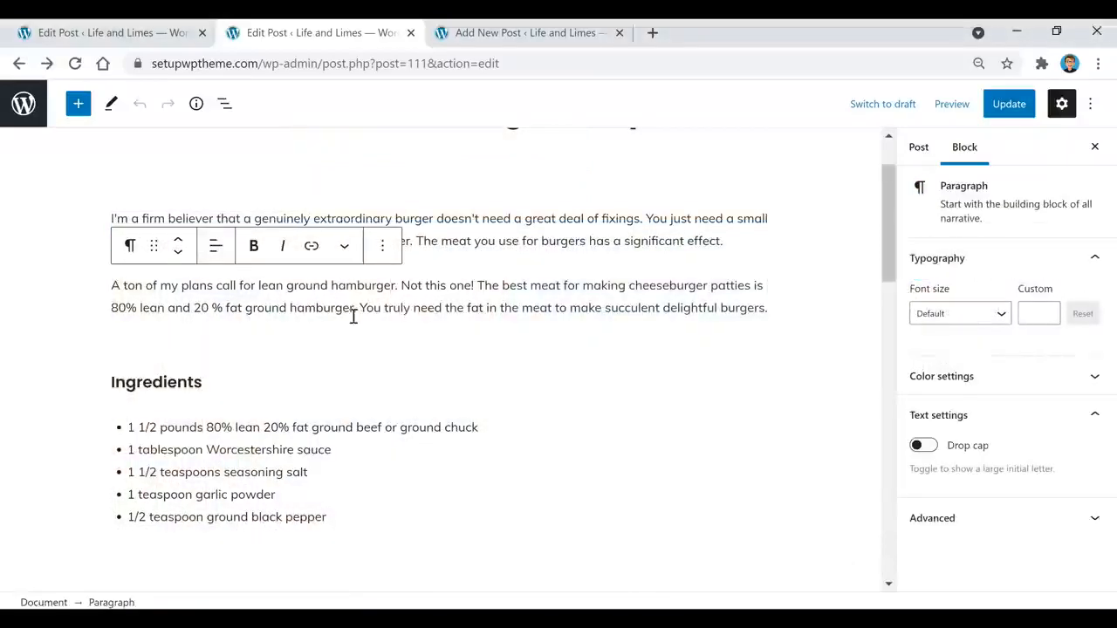
Step: Bring up the Ingredients list's text colour choices and close them without applying one
{"action": "left_click", "coordinate": [328, 427]}
{"action": "left_click", "coordinate": [431, 392]}
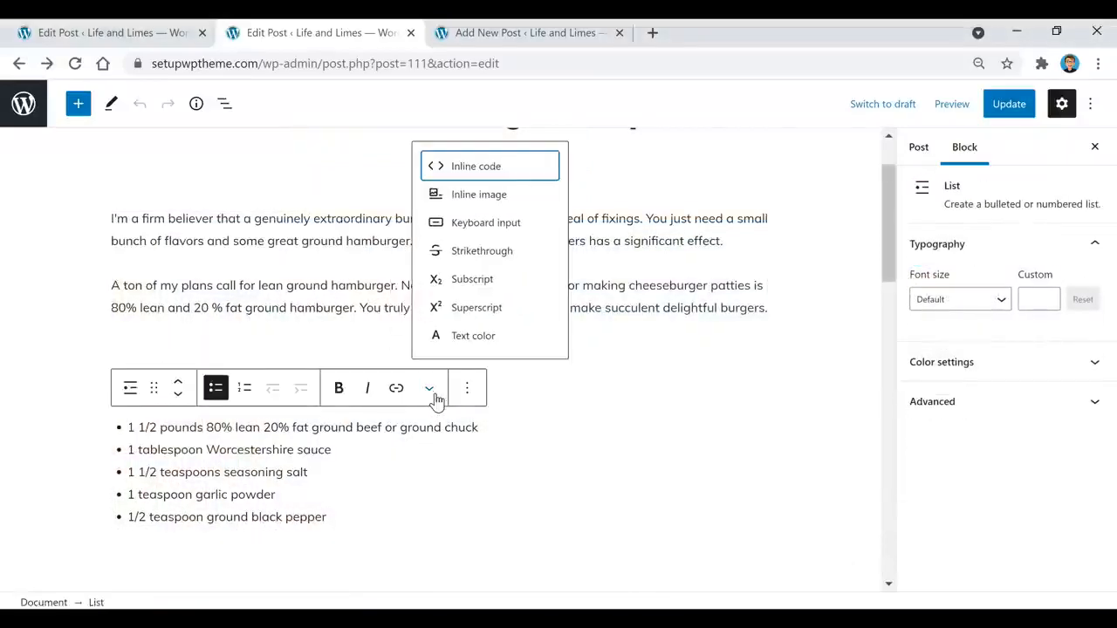
{"action": "left_click", "coordinate": [475, 336]}
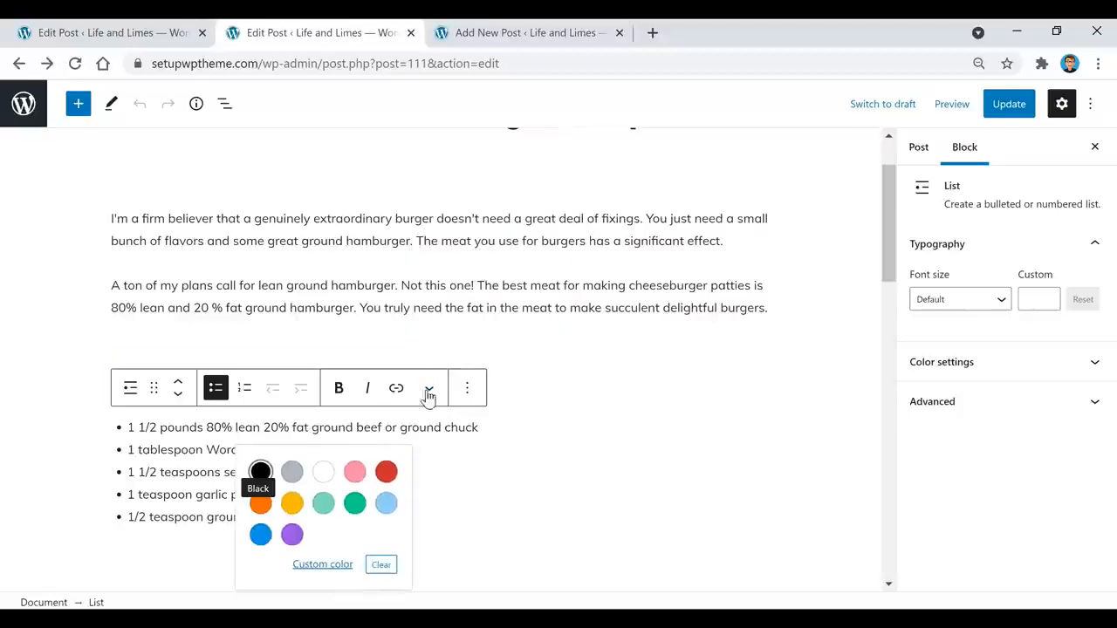
{"action": "left_click", "coordinate": [344, 369]}
Step: Give the Ingredients heading a pink background then clear it, leaving its font size unchanged
{"action": "left_click", "coordinate": [324, 376]}
{"action": "double_click", "coordinate": [325, 376]}
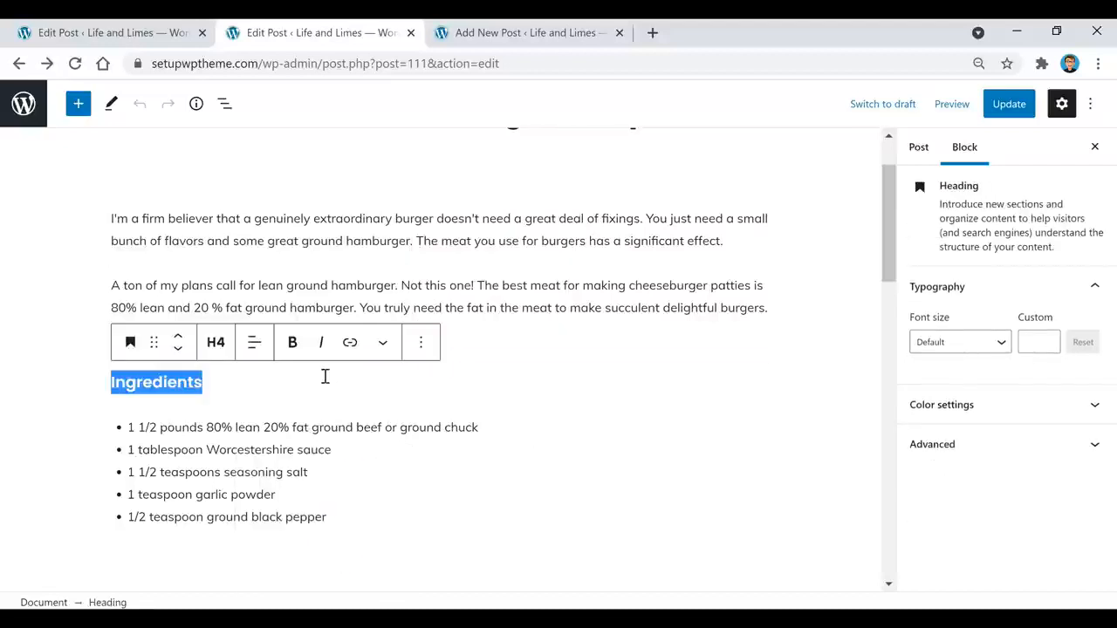
{"action": "left_click", "coordinate": [1009, 406]}
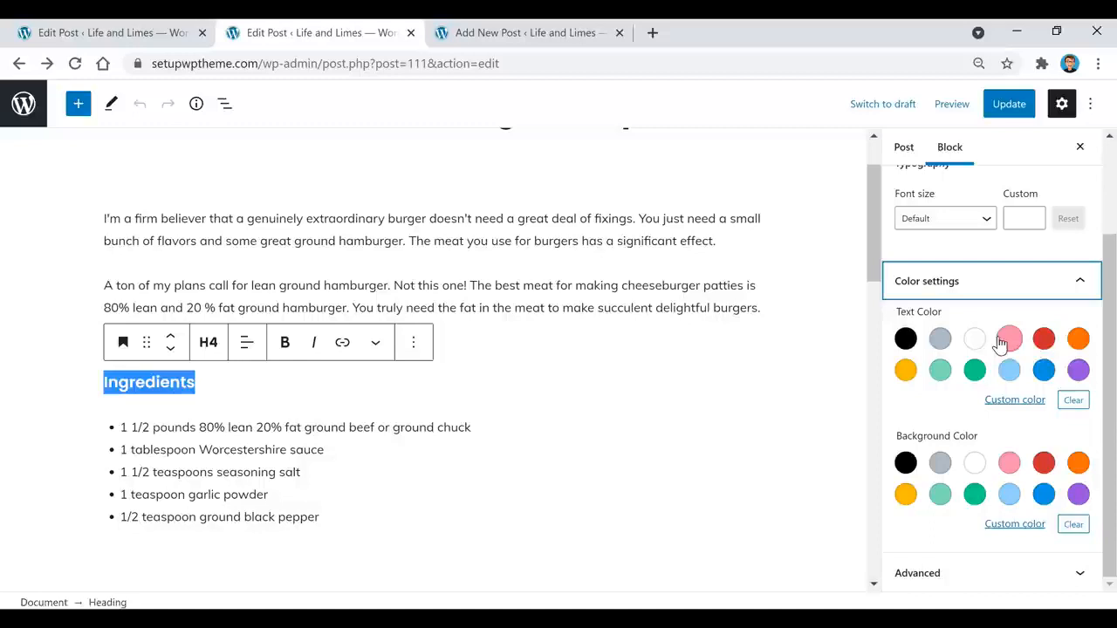
{"action": "left_click", "coordinate": [1009, 463]}
{"action": "left_click", "coordinate": [1008, 463]}
{"action": "scroll", "coordinate": [964, 397], "scroll_direction": "up", "scroll_amount": 1}
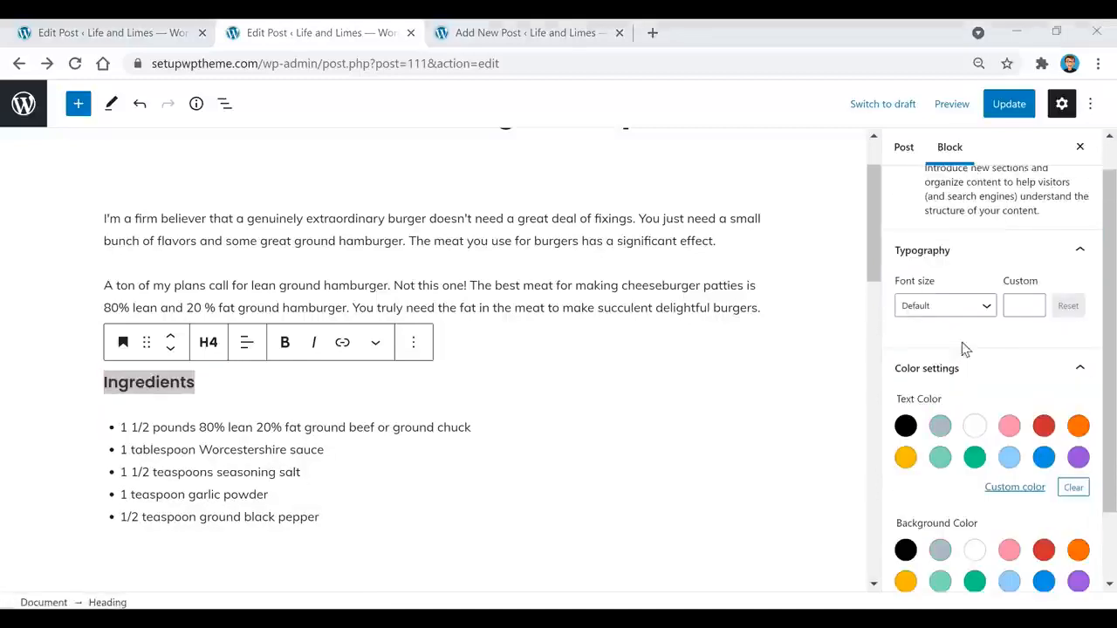
{"action": "left_click", "coordinate": [991, 303]}
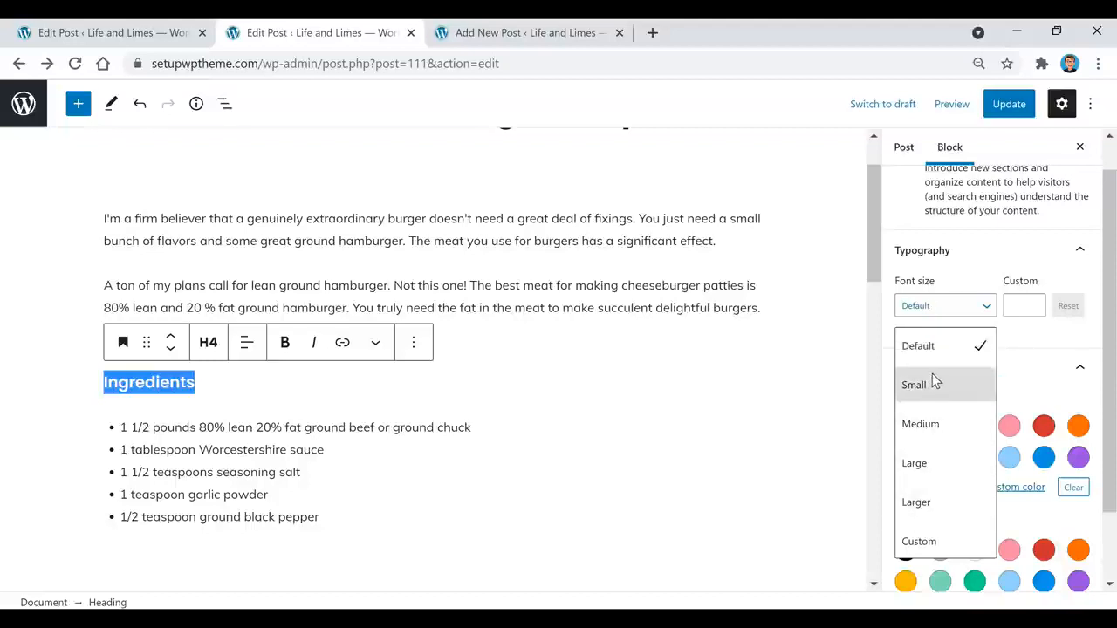
{"action": "left_click", "coordinate": [708, 288]}
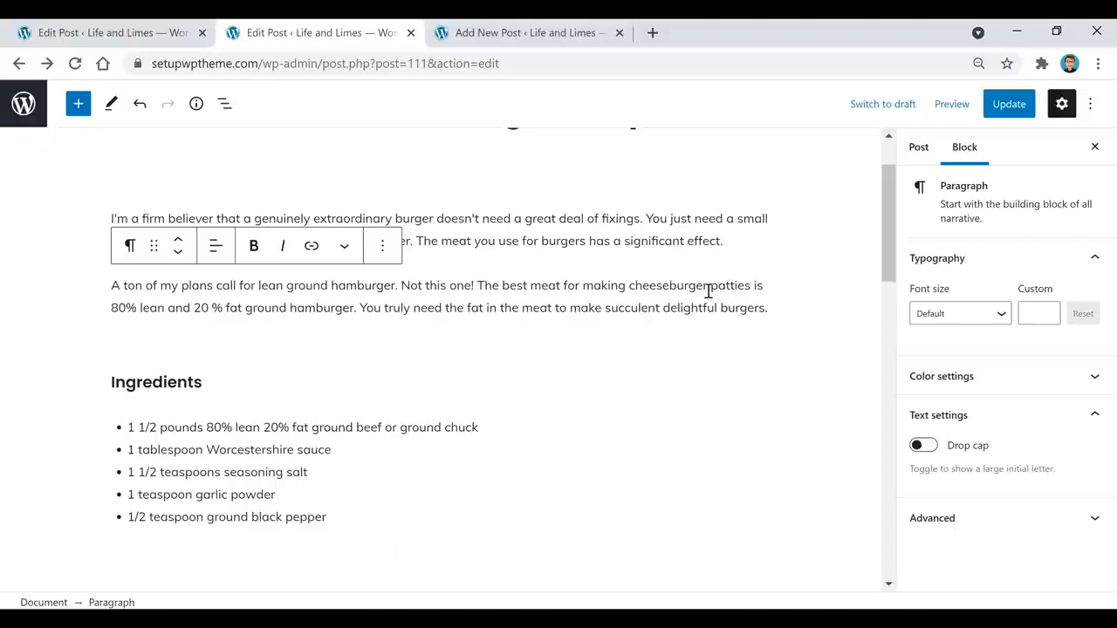
{"action": "scroll", "coordinate": [635, 384], "scroll_direction": "up", "scroll_amount": 1}
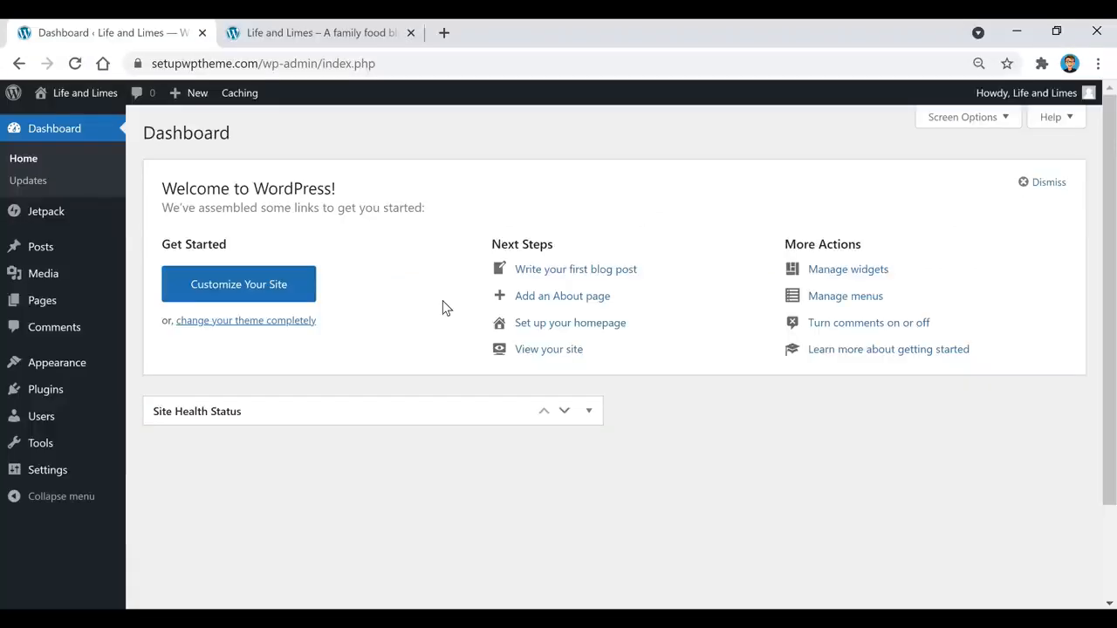
{"action": "left_click", "coordinate": [353, 33]}
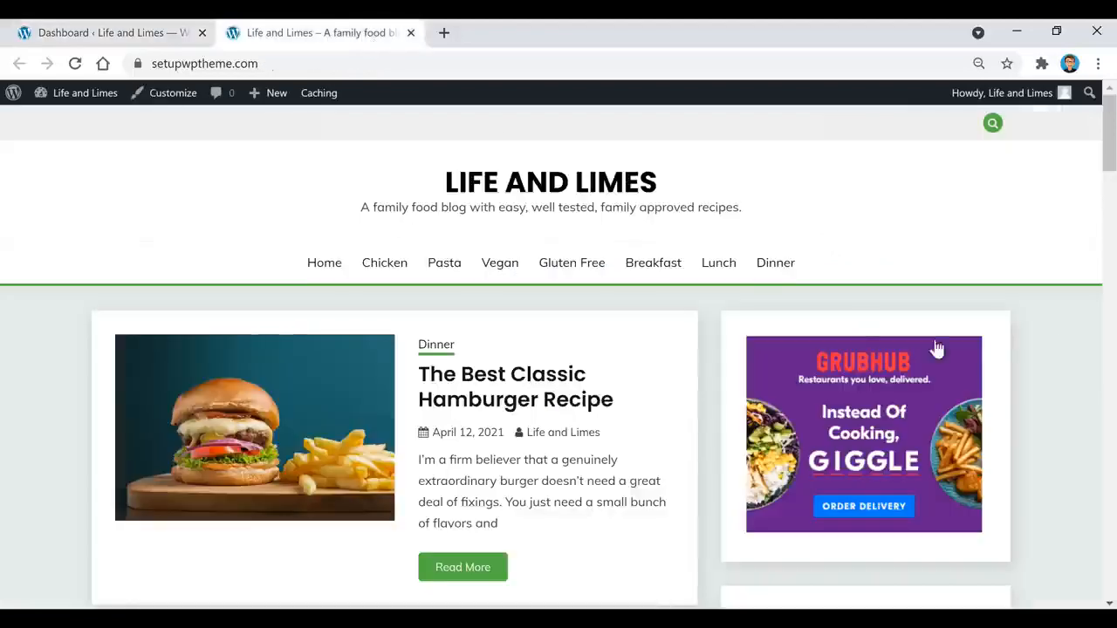
{"action": "scroll", "coordinate": [883, 352], "scroll_direction": "down", "scroll_amount": 1}
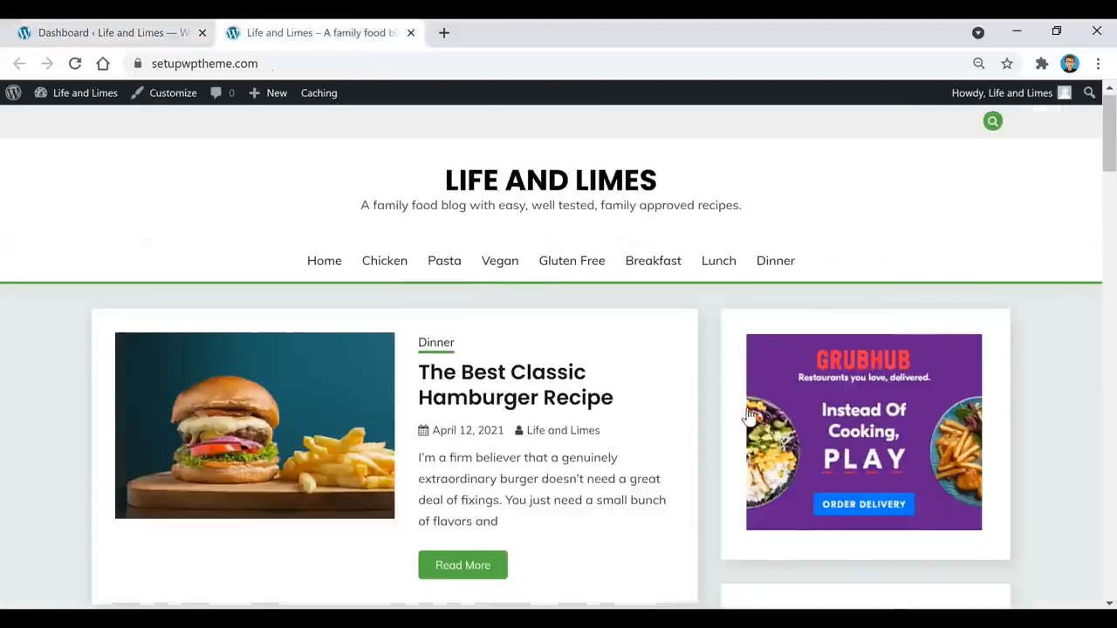
{"action": "scroll", "coordinate": [883, 352], "scroll_direction": "down", "scroll_amount": 6}
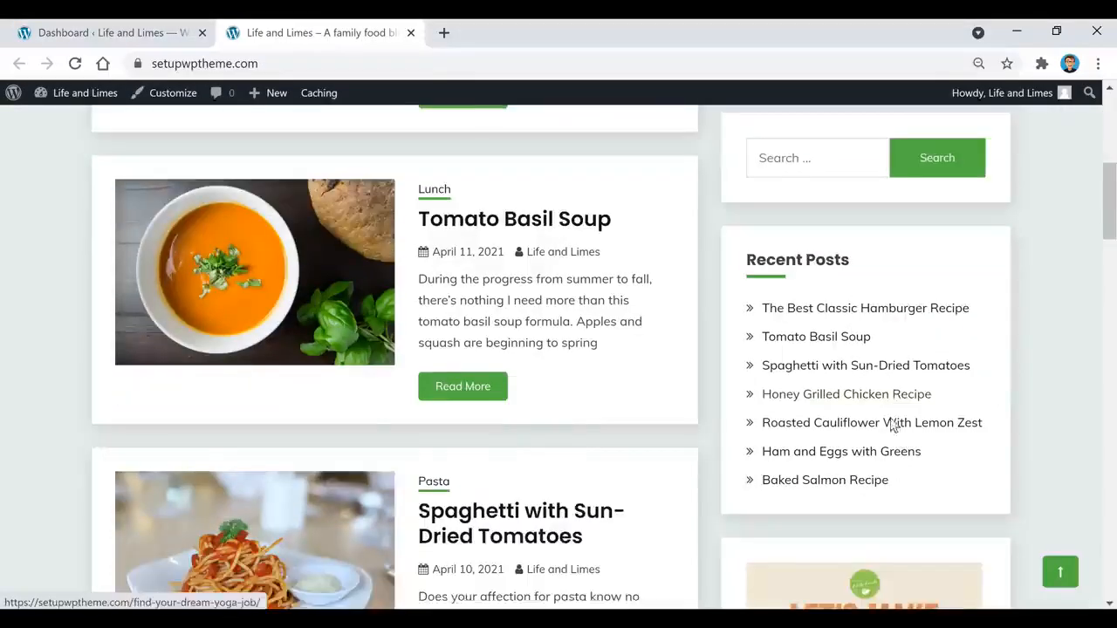
{"action": "scroll", "coordinate": [877, 117], "scroll_direction": "down", "scroll_amount": 1}
{"action": "scroll", "coordinate": [937, 324], "scroll_direction": "up", "scroll_amount": 1}
{"action": "scroll", "coordinate": [937, 331], "scroll_direction": "down", "scroll_amount": 3}
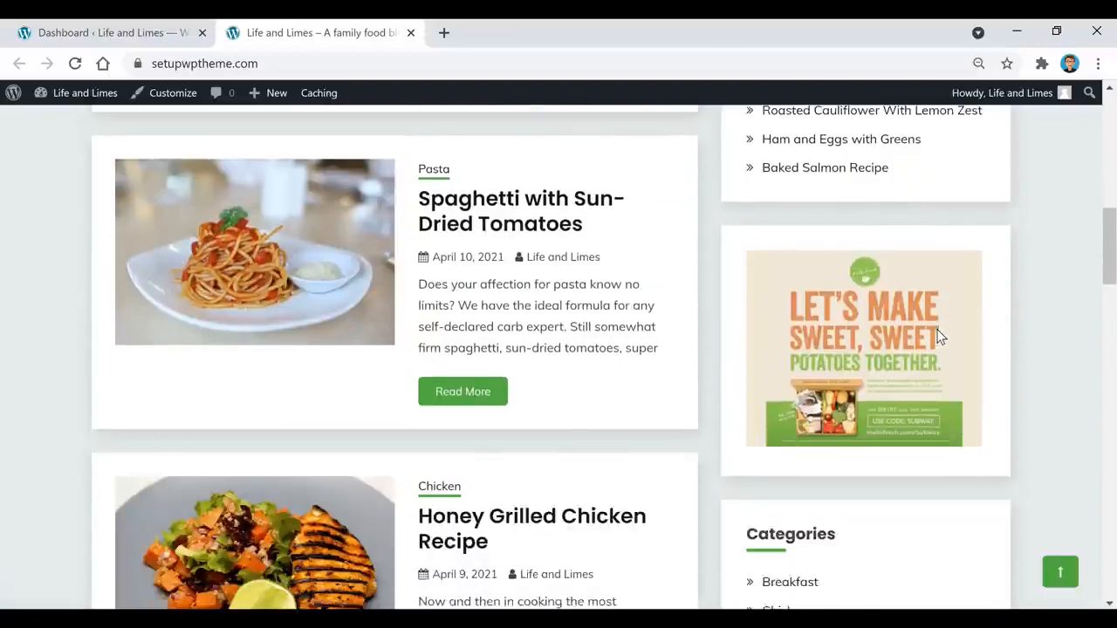
{"action": "scroll", "coordinate": [914, 294], "scroll_direction": "down", "scroll_amount": 7}
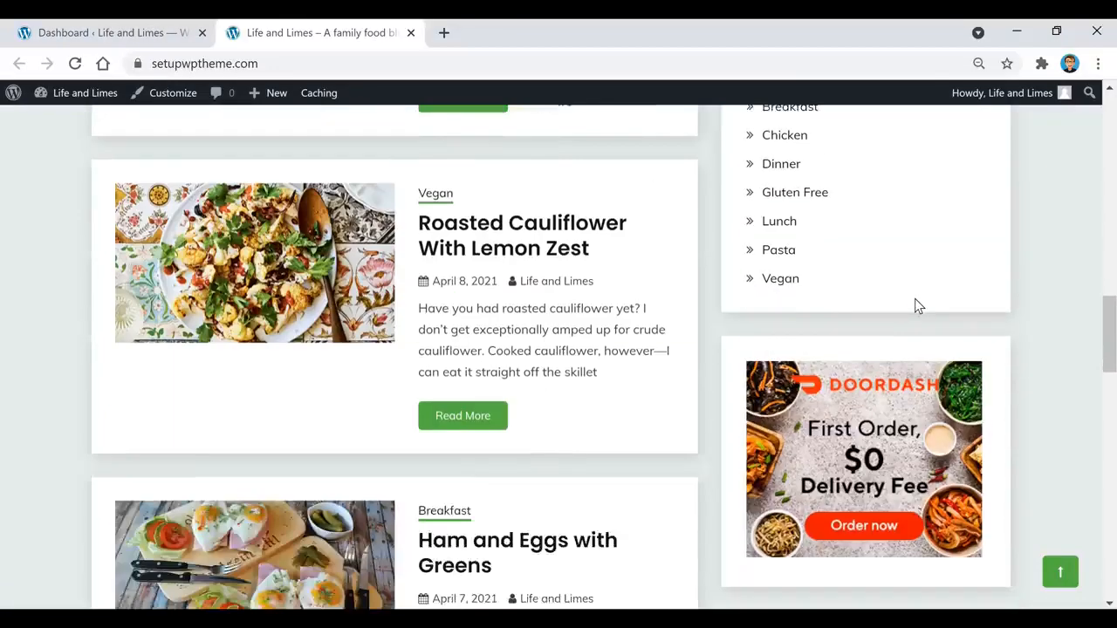
{"action": "scroll", "coordinate": [698, 410], "scroll_direction": "up", "scroll_amount": 9}
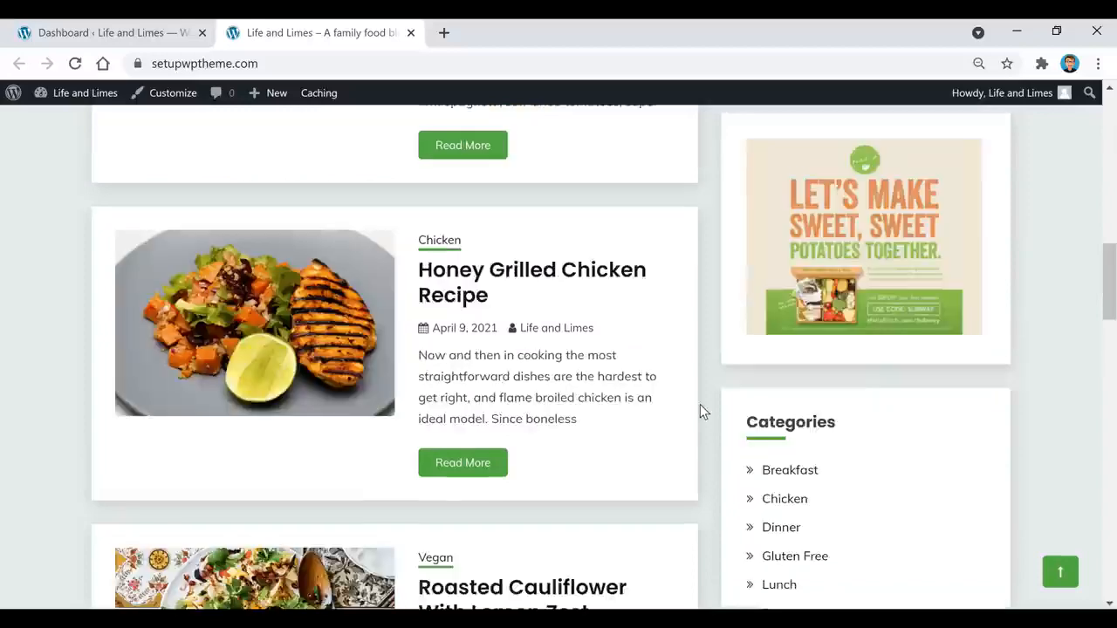
{"action": "scroll", "coordinate": [698, 423], "scroll_direction": "up", "scroll_amount": 7}
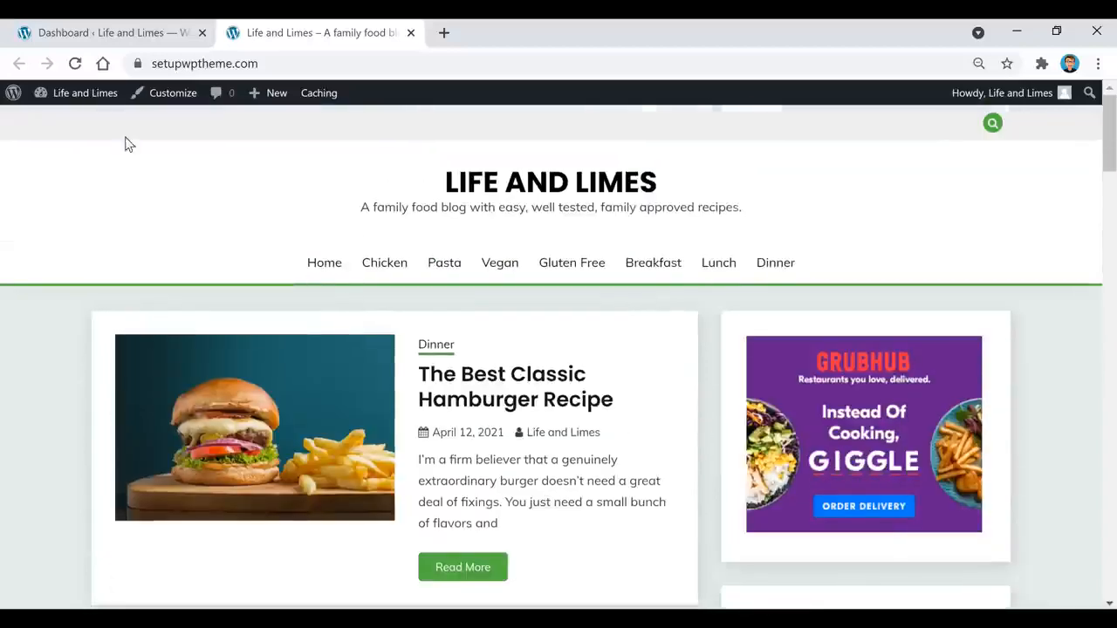
{"action": "left_click", "coordinate": [105, 32]}
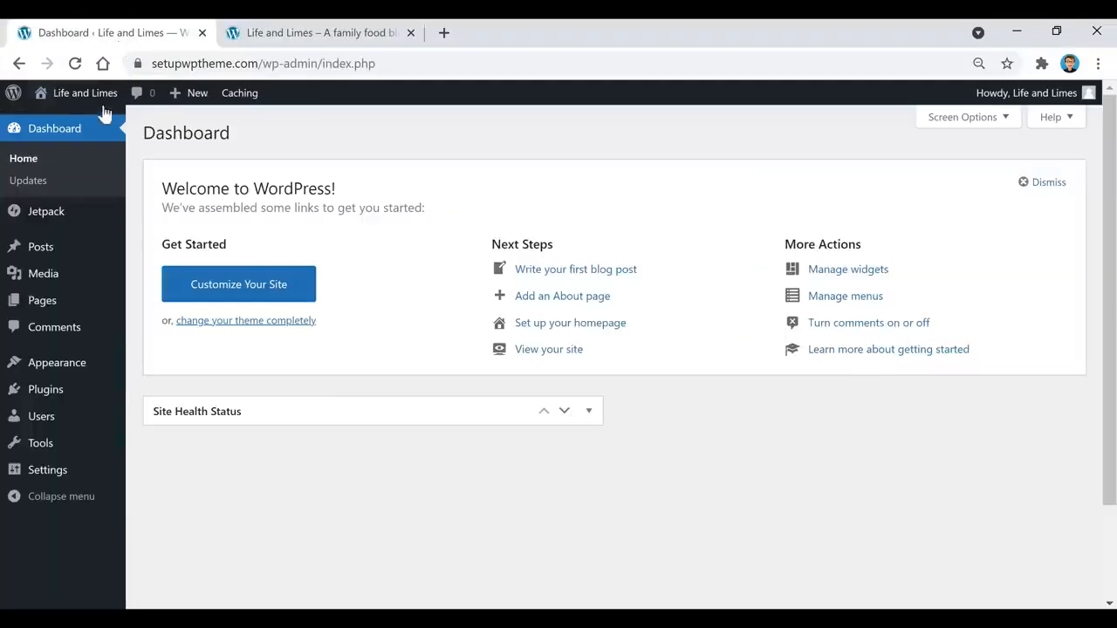
Step: Go to Appearance > Widgets and review the Sidebar's widgets
{"action": "mouse_move", "coordinate": [66, 370]}
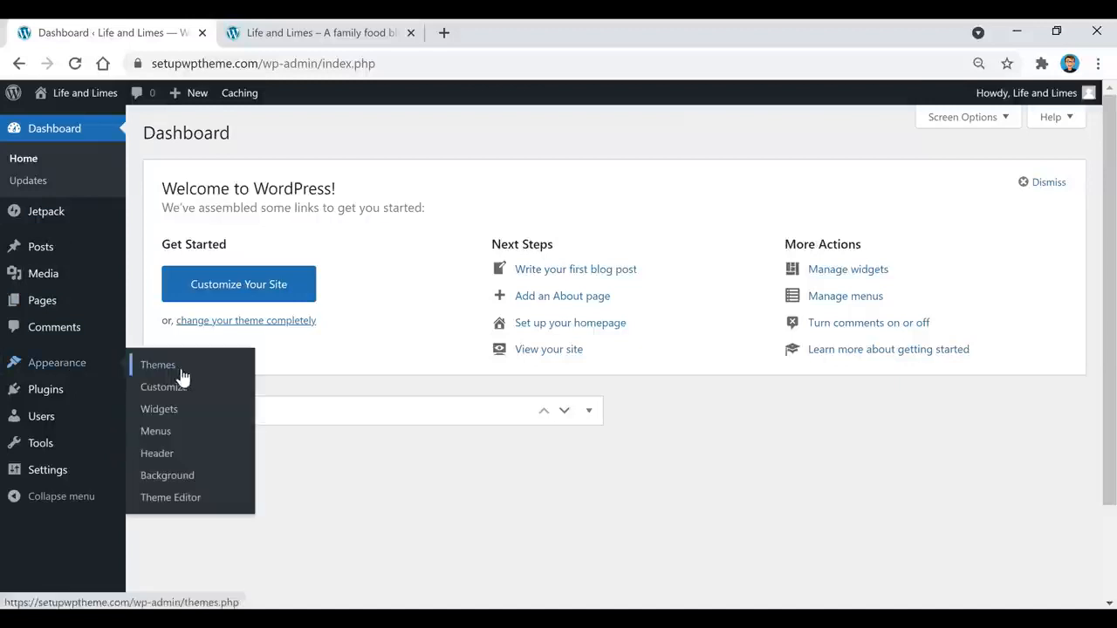
{"action": "left_click", "coordinate": [177, 410]}
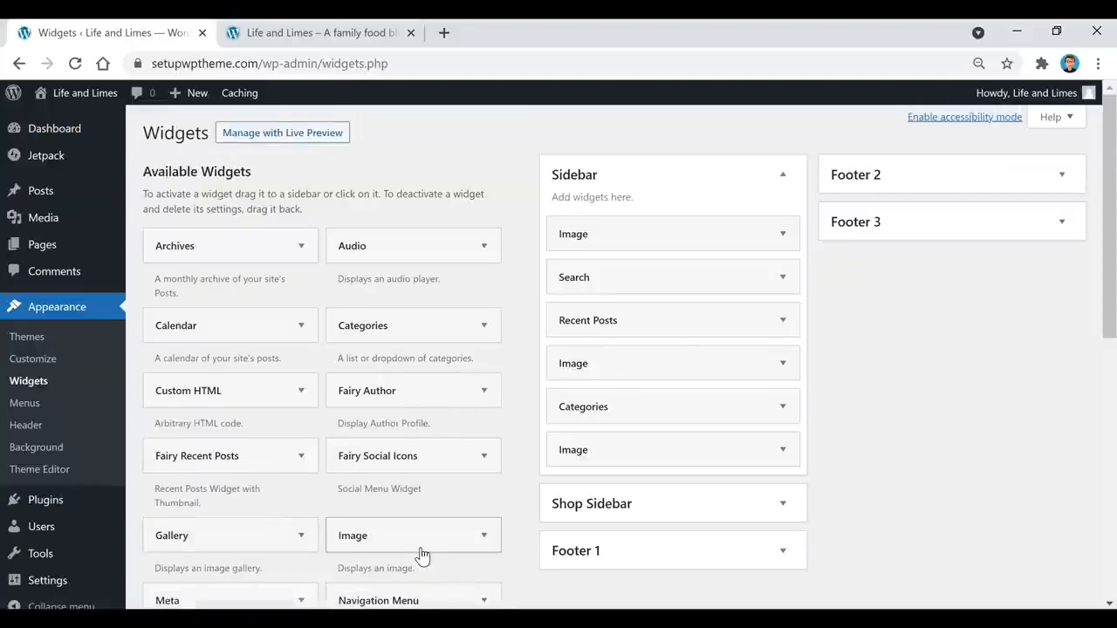
{"action": "scroll", "coordinate": [415, 521], "scroll_direction": "down", "scroll_amount": 2}
{"action": "scroll", "coordinate": [416, 523], "scroll_direction": "up", "scroll_amount": 2}
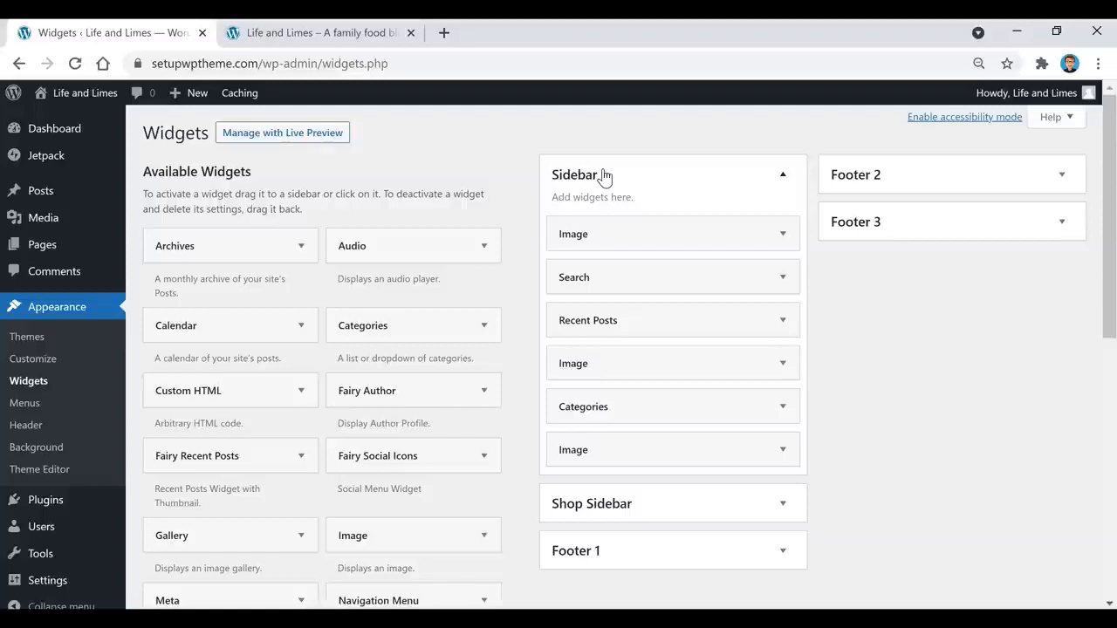
Step: Check the live homepage, then add an Image widget to the Sidebar and delete it
{"action": "left_click", "coordinate": [371, 35]}
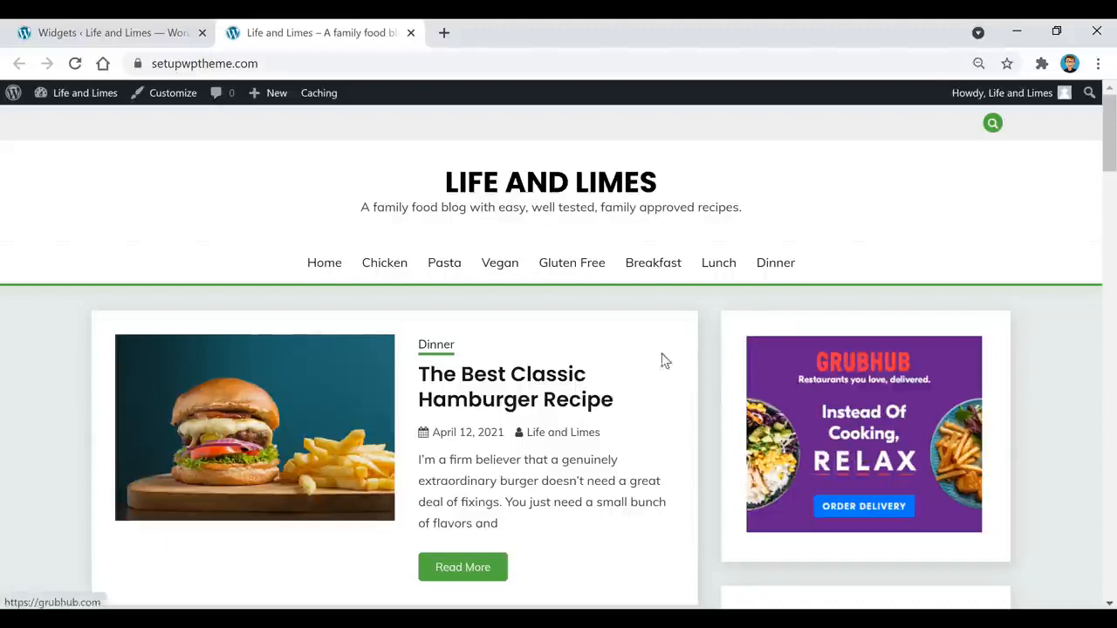
{"action": "left_click", "coordinate": [82, 34]}
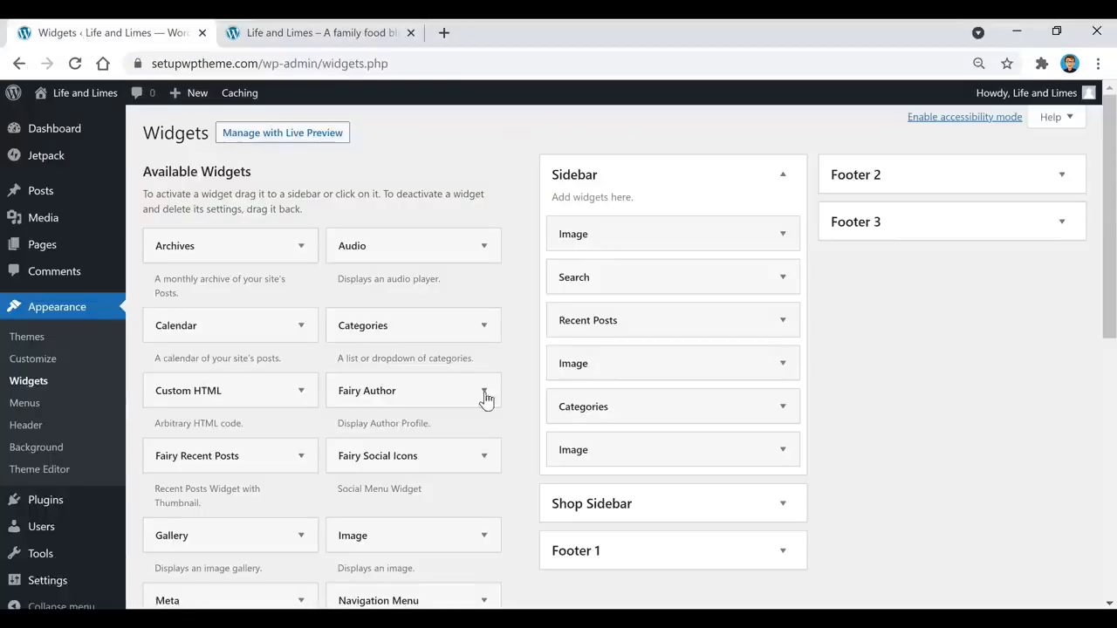
{"action": "left_click_drag", "start_coordinate": [374, 550], "coordinate": [586, 284]}
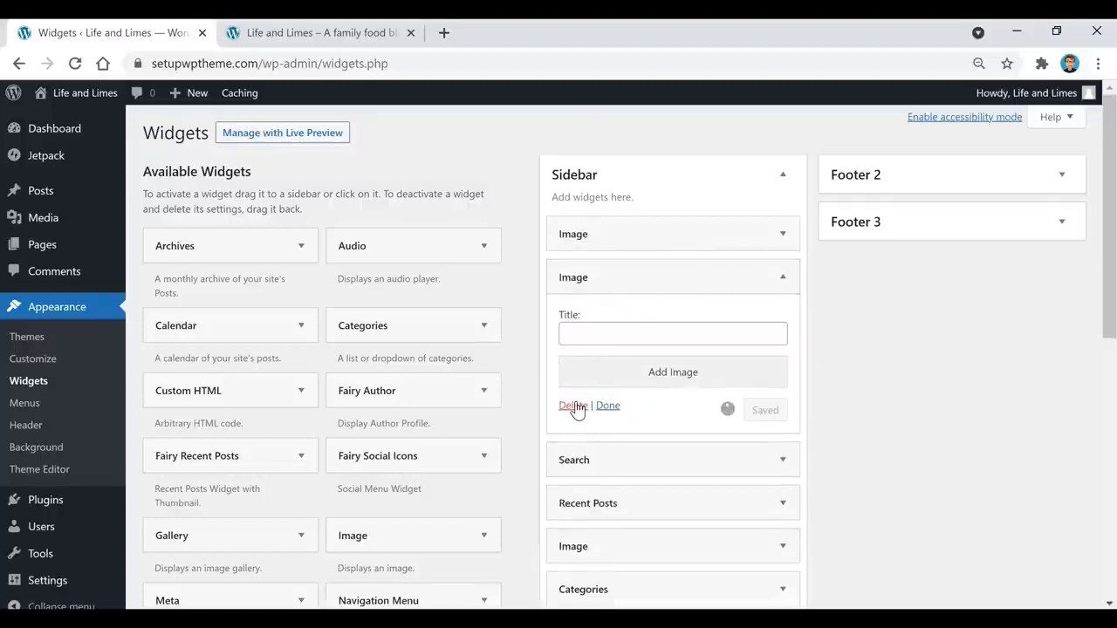
{"action": "left_click", "coordinate": [567, 405]}
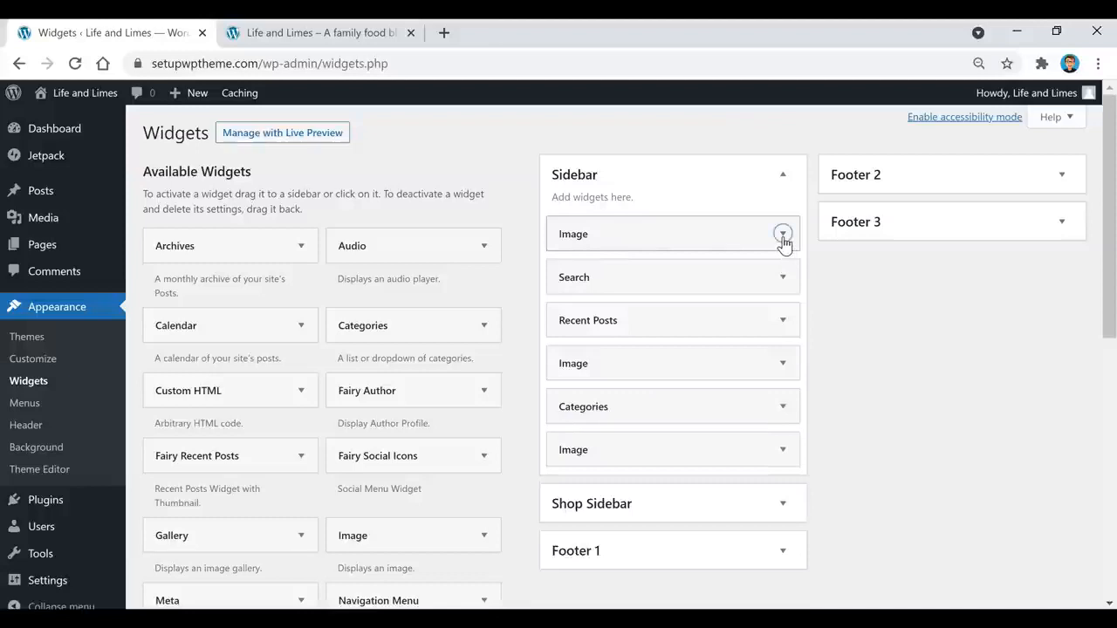
Step: Expand the top Image widget and review the Grubhub ad image's details and size options
{"action": "left_click", "coordinate": [782, 236]}
{"action": "scroll", "coordinate": [680, 227], "scroll_direction": "down", "scroll_amount": 1}
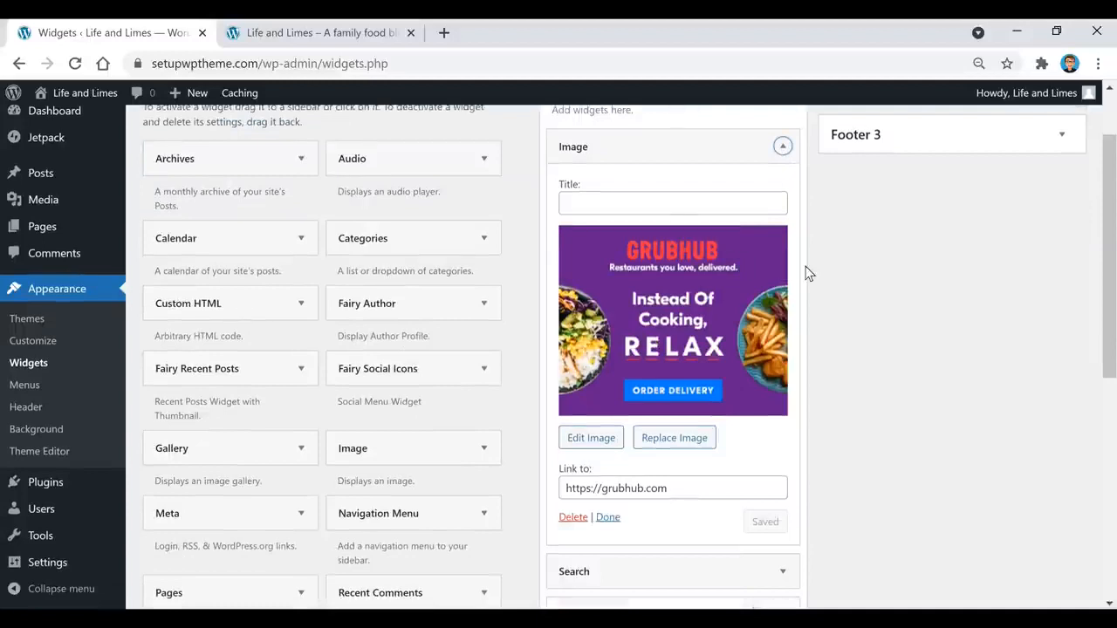
{"action": "scroll", "coordinate": [794, 275], "scroll_direction": "down", "scroll_amount": 1}
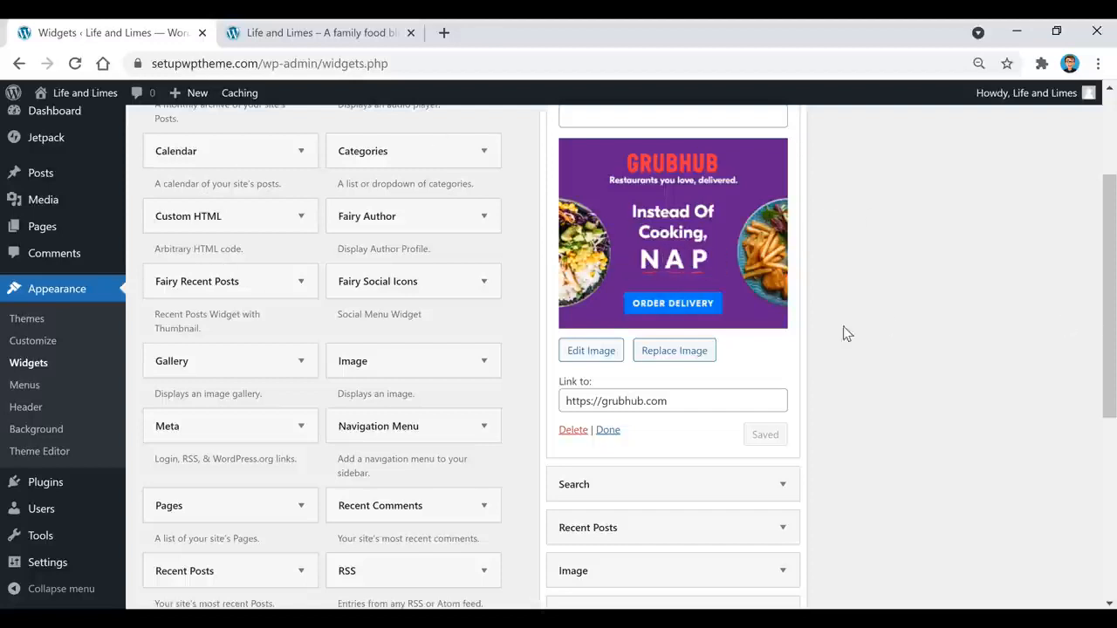
{"action": "scroll", "coordinate": [739, 445], "scroll_direction": "up", "scroll_amount": 1}
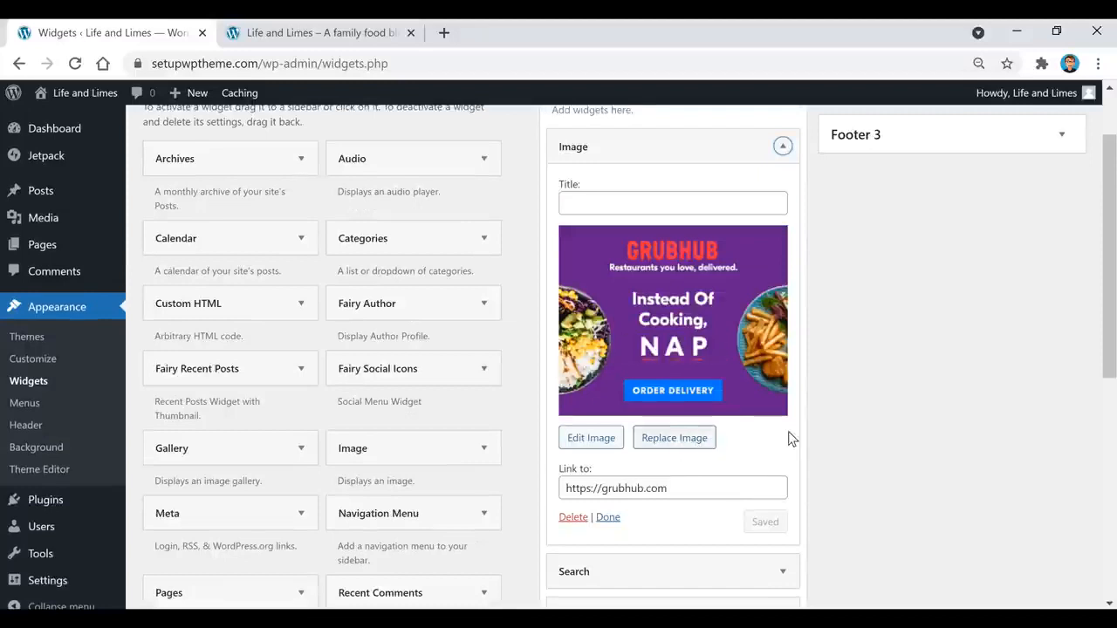
{"action": "left_click", "coordinate": [609, 449]}
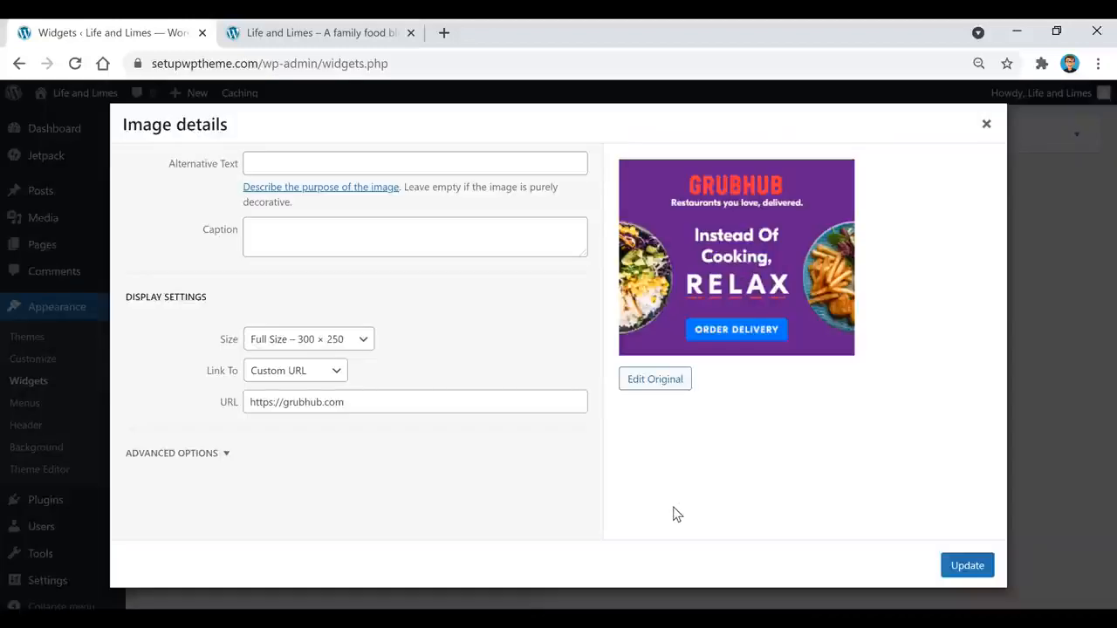
{"action": "left_click", "coordinate": [340, 344]}
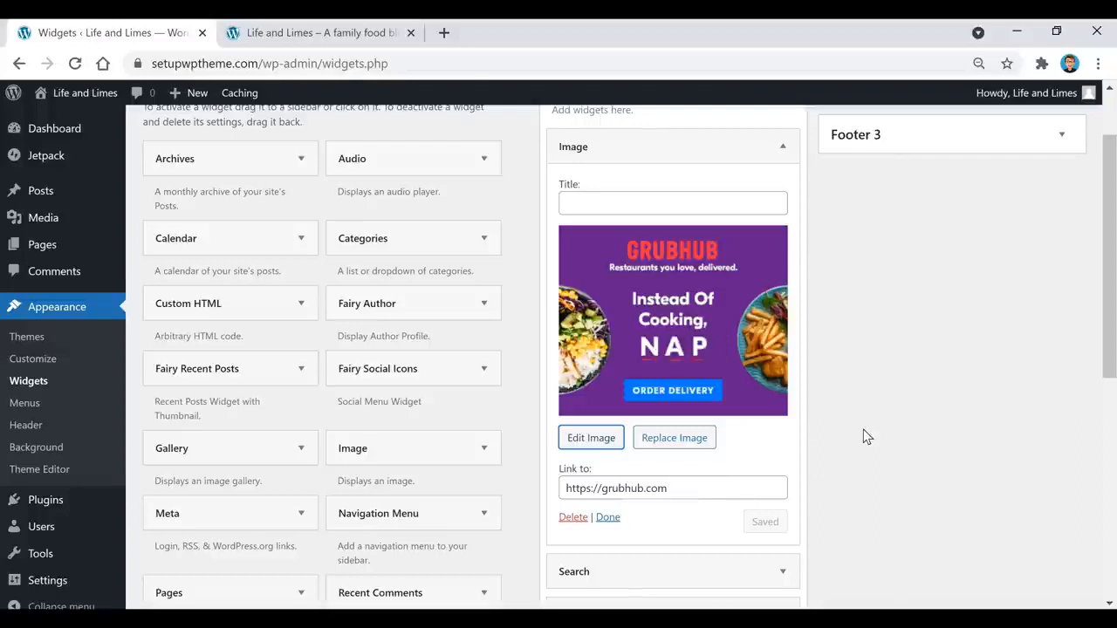
Step: Collapse the Grubhub Image widget, open and close the Search widget, and scroll the Sidebar list
{"action": "left_click", "coordinate": [783, 147]}
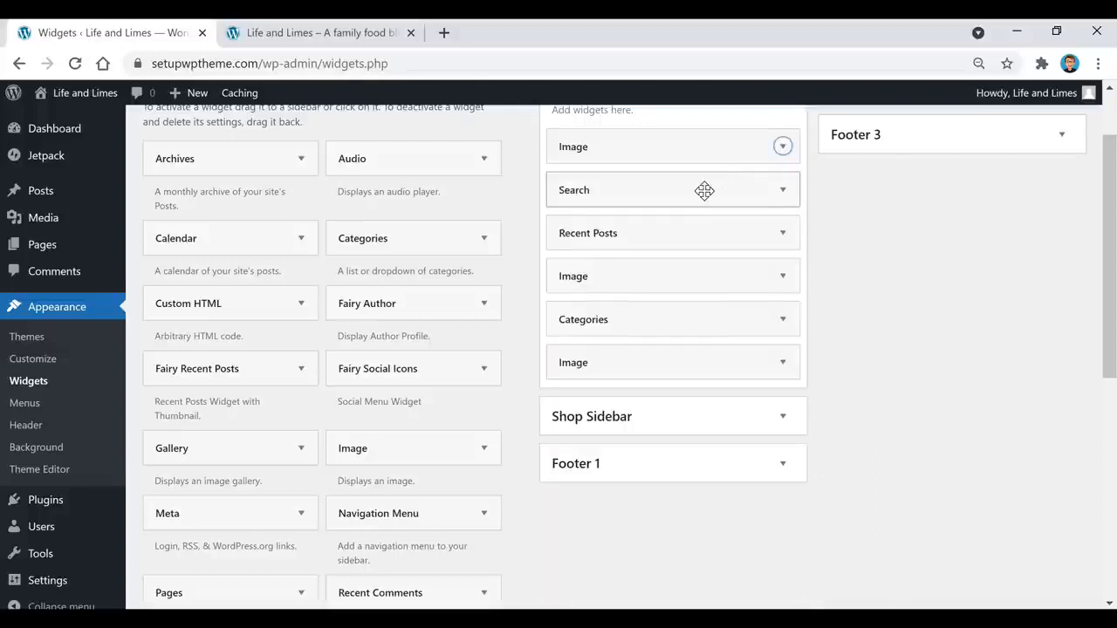
{"action": "left_click", "coordinate": [762, 198]}
{"action": "left_click", "coordinate": [761, 197]}
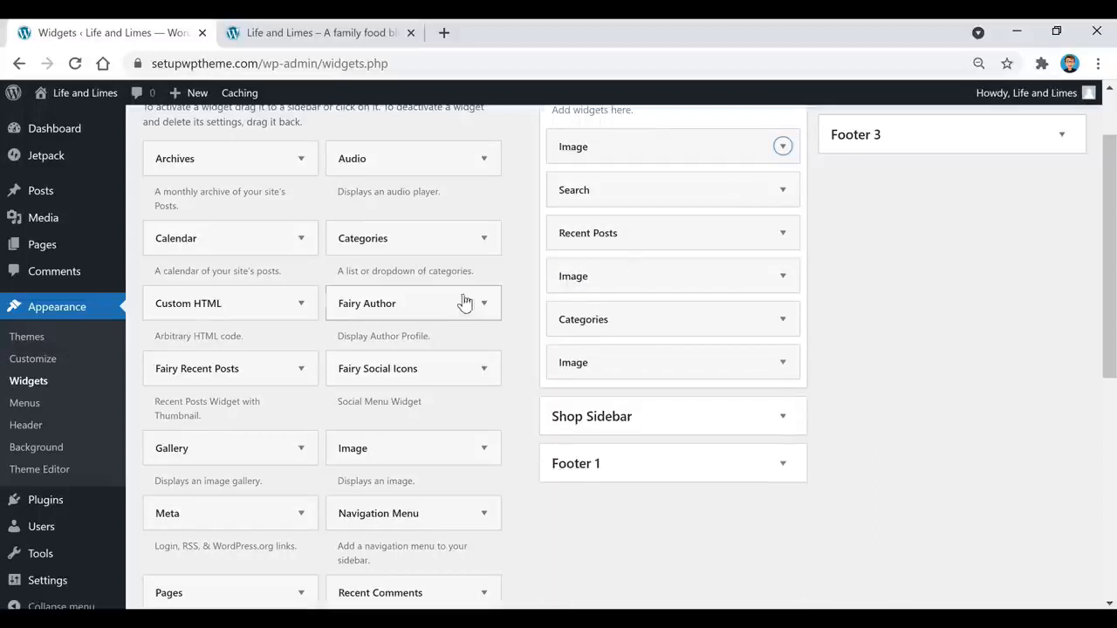
{"action": "scroll", "coordinate": [349, 345], "scroll_direction": "down", "scroll_amount": 1}
{"action": "scroll", "coordinate": [349, 347], "scroll_direction": "down", "scroll_amount": 4}
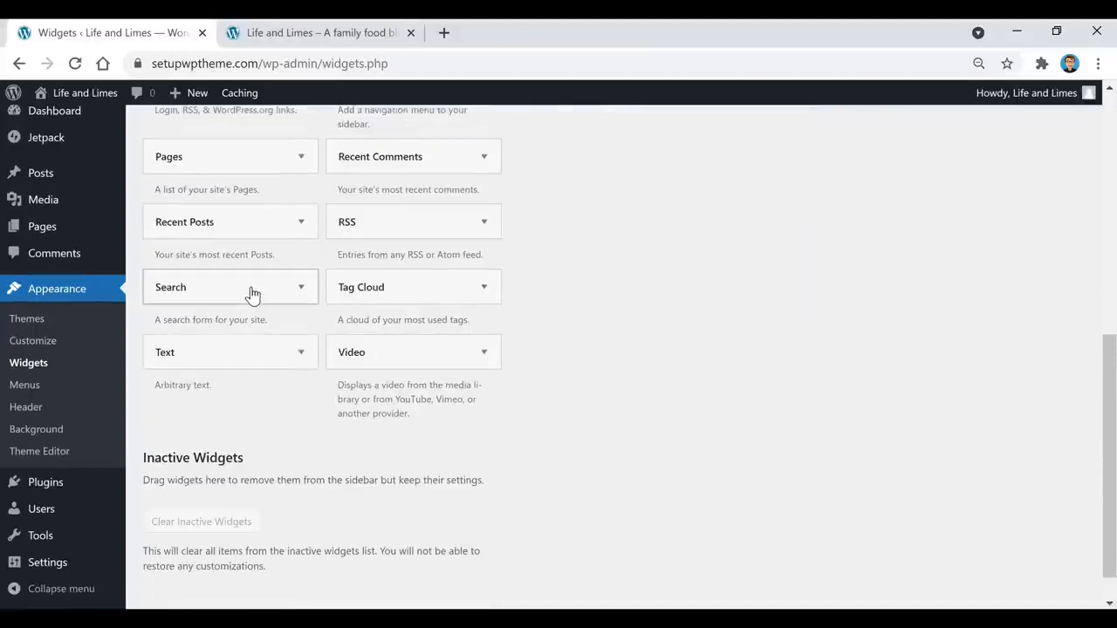
{"action": "scroll", "coordinate": [282, 369], "scroll_direction": "up", "scroll_amount": 5}
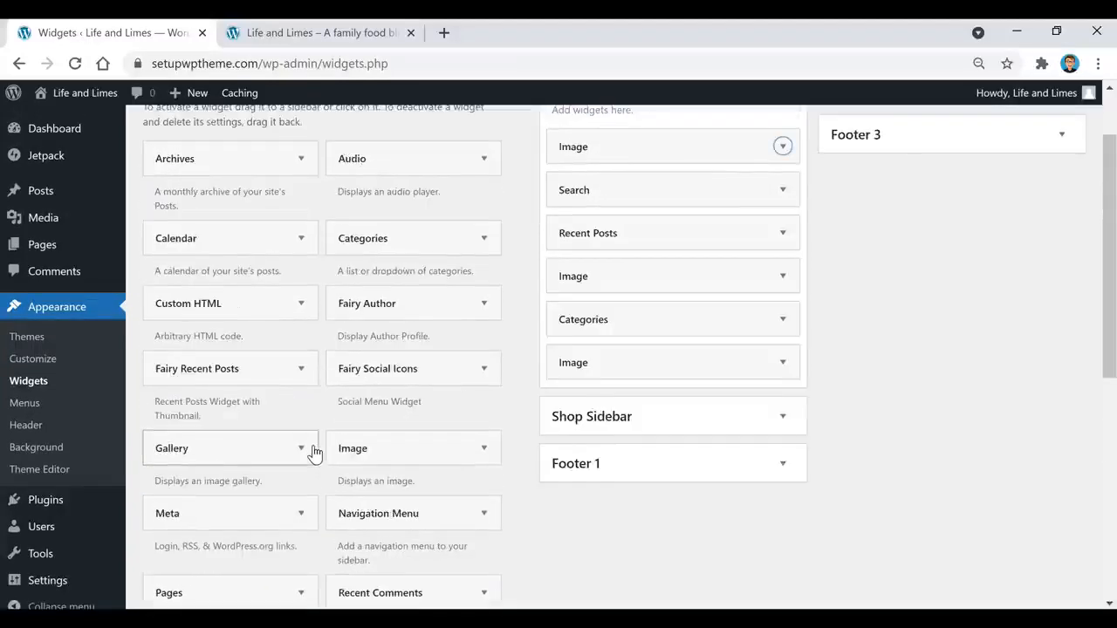
{"action": "scroll", "coordinate": [314, 451], "scroll_direction": "up", "scroll_amount": 1}
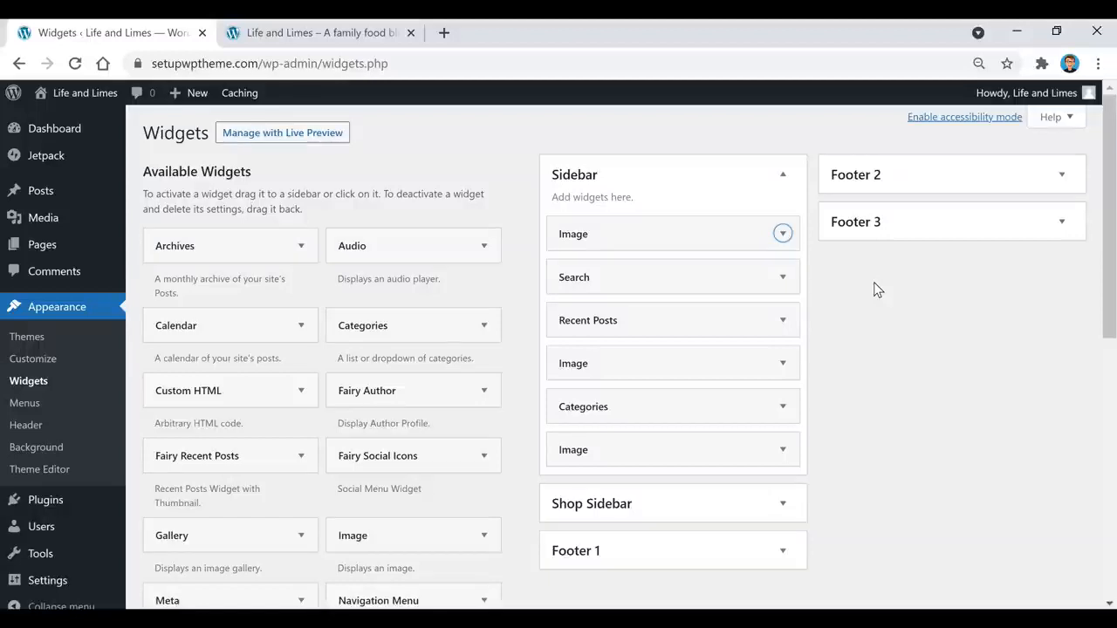
Step: Review the Recent Posts widget and the HelloFresh ad image's details without changes
{"action": "left_click", "coordinate": [782, 320]}
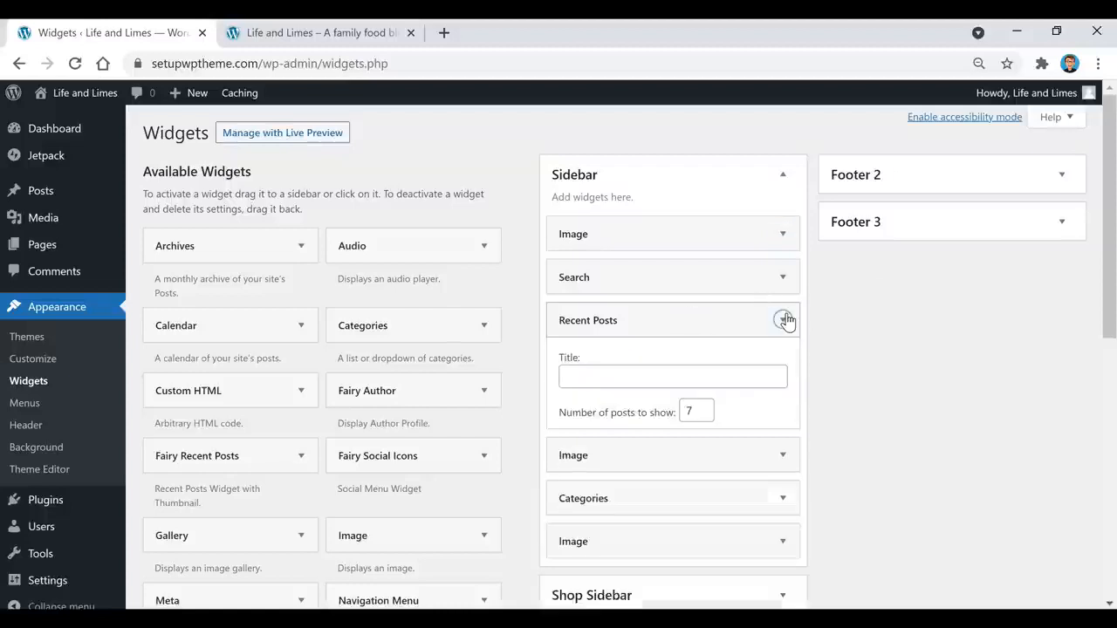
{"action": "scroll", "coordinate": [920, 346], "scroll_direction": "down", "scroll_amount": 1}
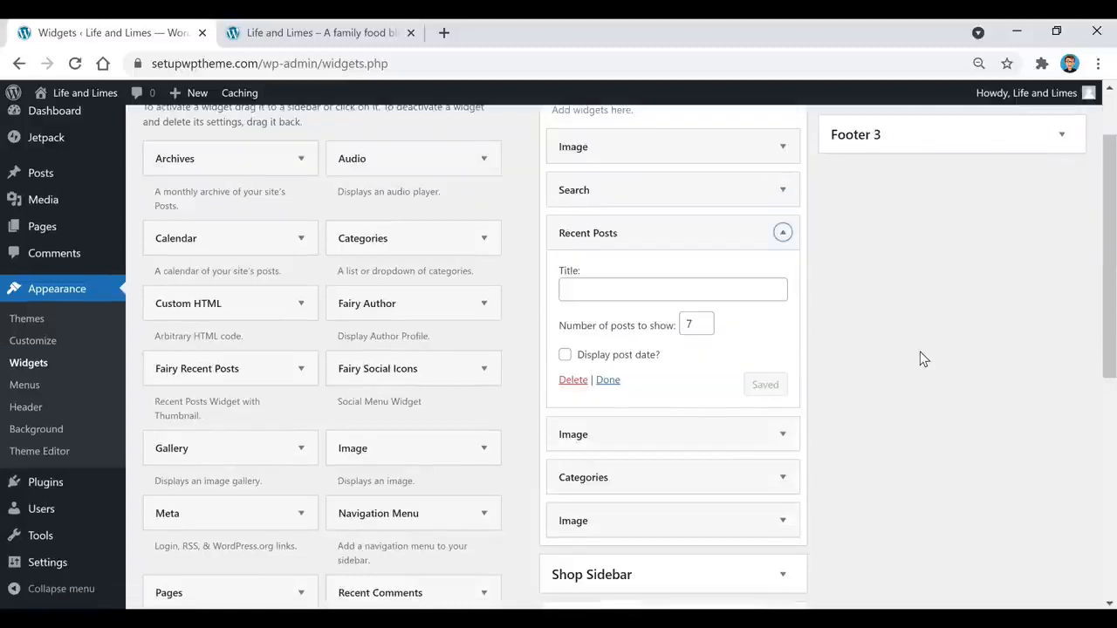
{"action": "scroll", "coordinate": [700, 366], "scroll_direction": "down", "scroll_amount": 1}
{"action": "left_click", "coordinate": [712, 349]}
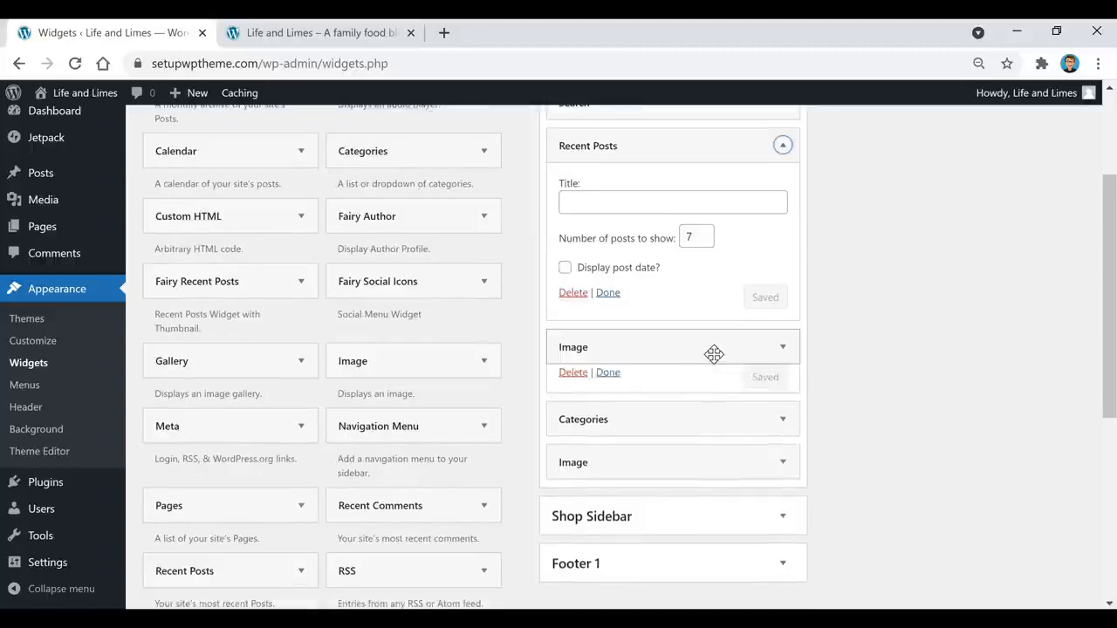
{"action": "scroll", "coordinate": [728, 348], "scroll_direction": "down", "scroll_amount": 2}
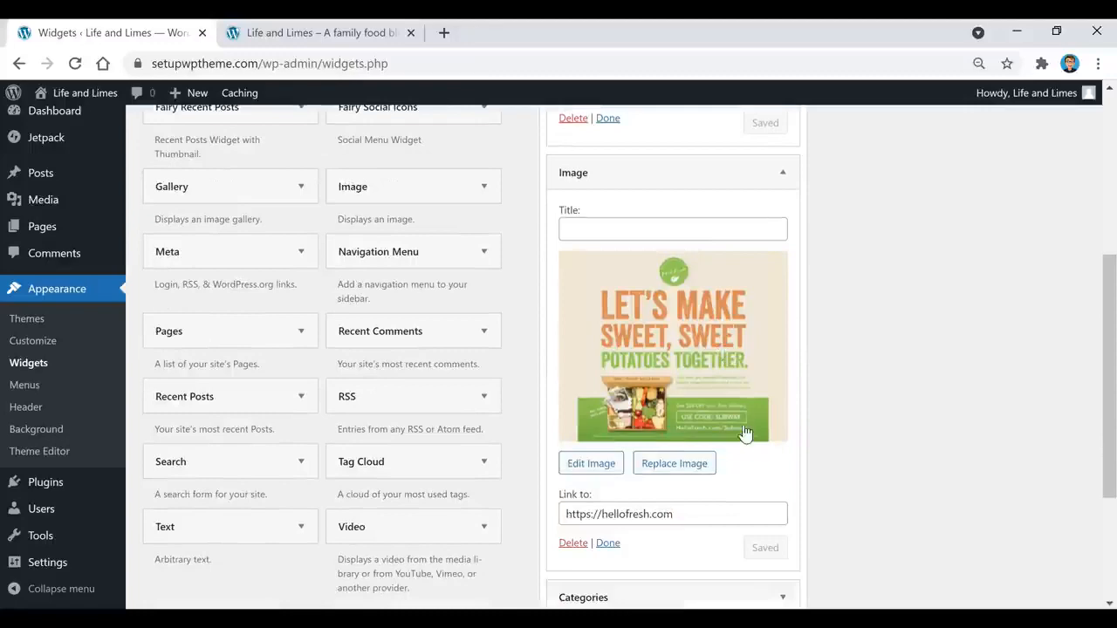
{"action": "left_click", "coordinate": [715, 370]}
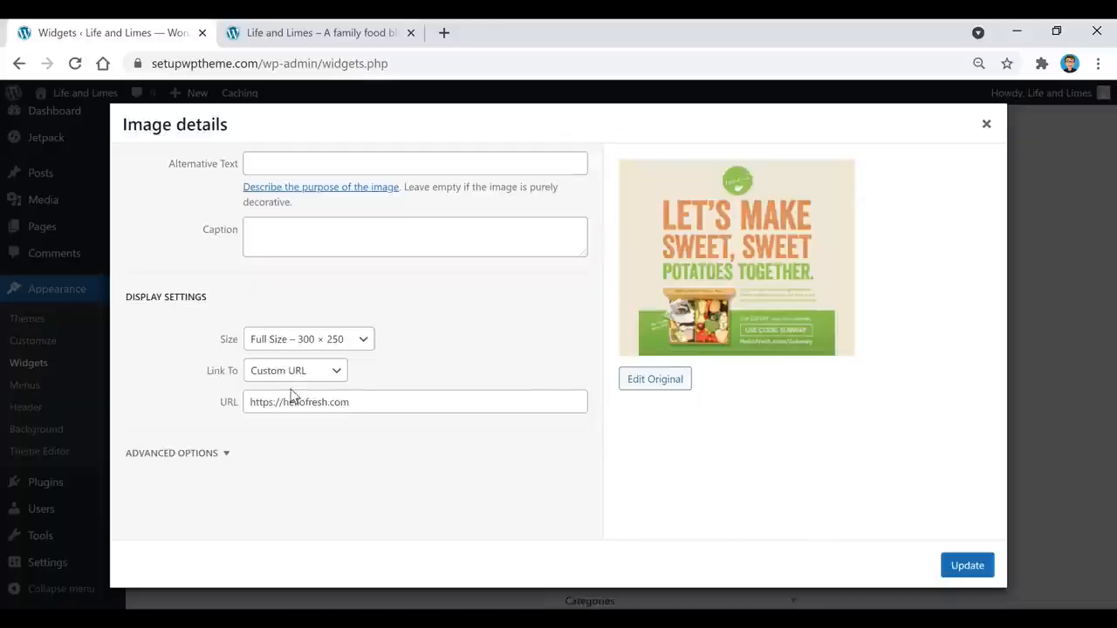
{"action": "left_click", "coordinate": [986, 125]}
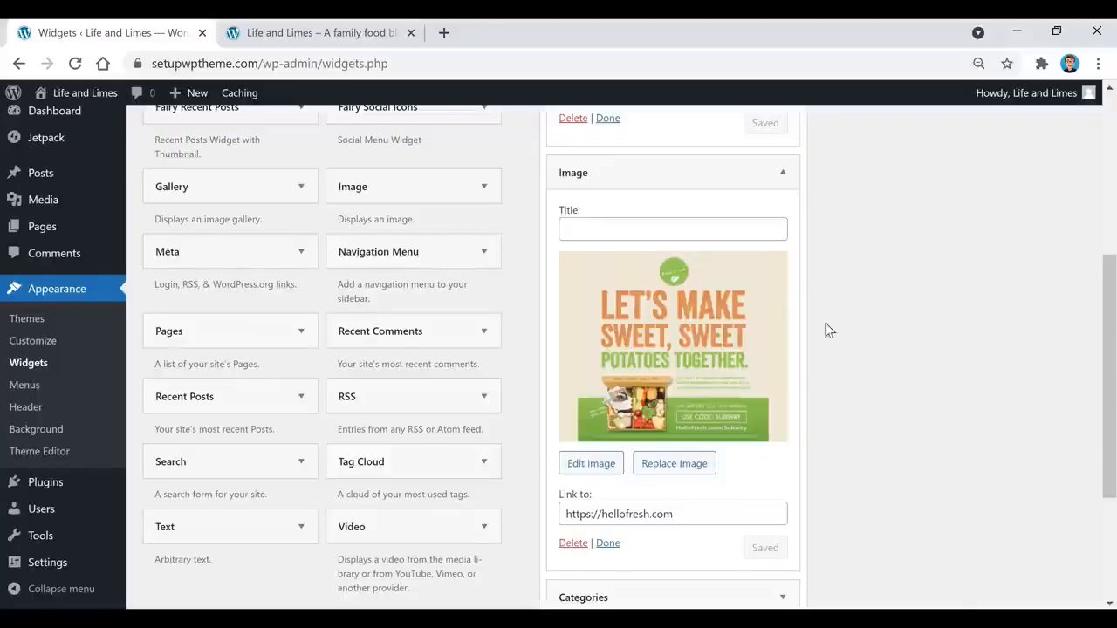
Step: Expand the Categories and last Image ad widgets, then view the live blog's sidebar
{"action": "scroll", "coordinate": [768, 349], "scroll_direction": "down", "scroll_amount": 2}
{"action": "left_click", "coordinate": [711, 382]}
{"action": "scroll", "coordinate": [710, 379], "scroll_direction": "down", "scroll_amount": 1}
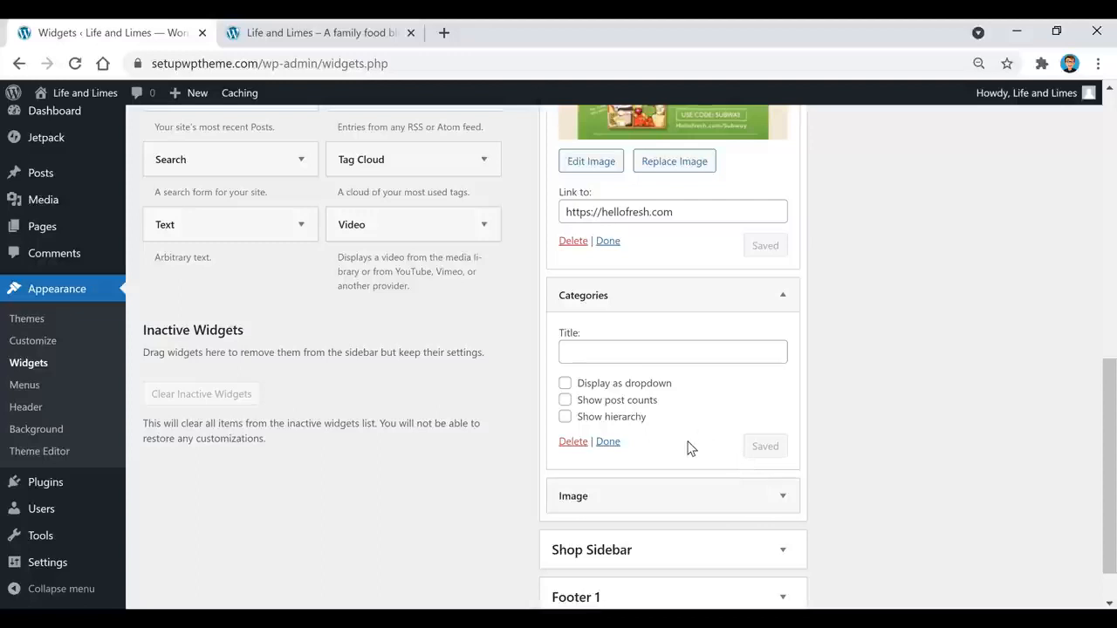
{"action": "scroll", "coordinate": [680, 428], "scroll_direction": "down", "scroll_amount": 1}
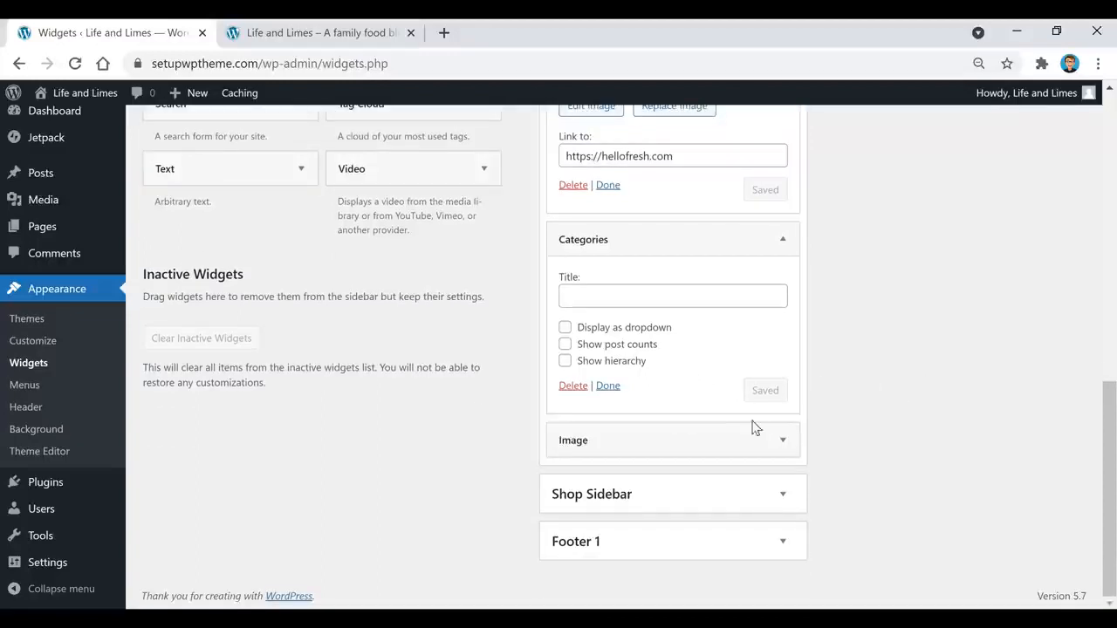
{"action": "left_click", "coordinate": [661, 441]}
{"action": "scroll", "coordinate": [735, 393], "scroll_direction": "down", "scroll_amount": 3}
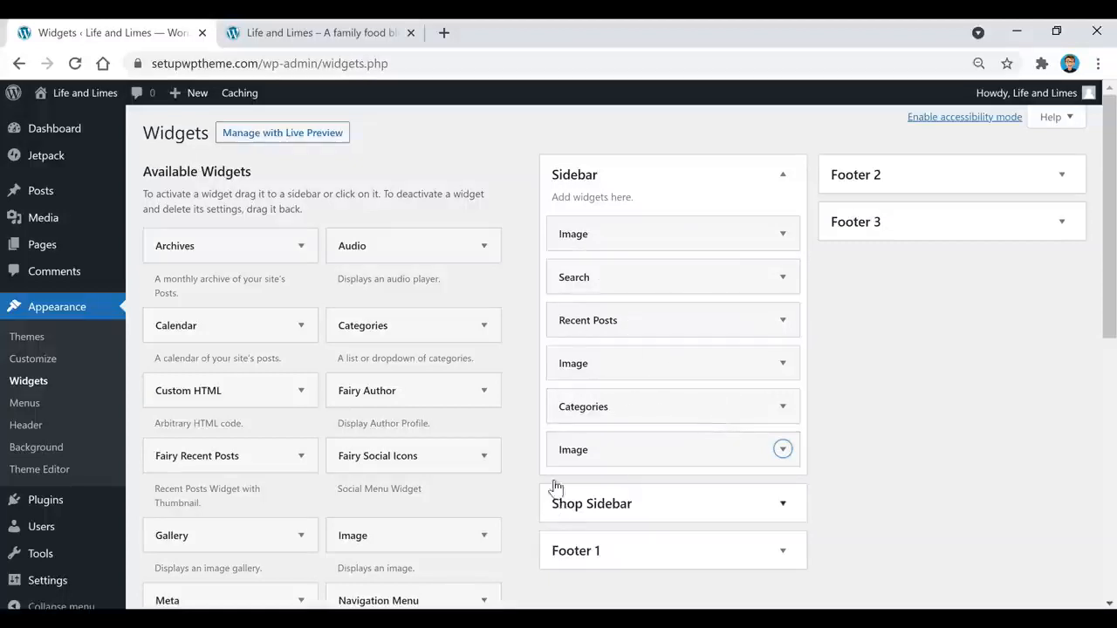
{"action": "left_click", "coordinate": [422, 38]}
Step: Check the live sidebar's ads, recent posts and categories, visit the Dashboard, then return to the blog
{"action": "scroll", "coordinate": [919, 380], "scroll_direction": "down", "scroll_amount": 4}
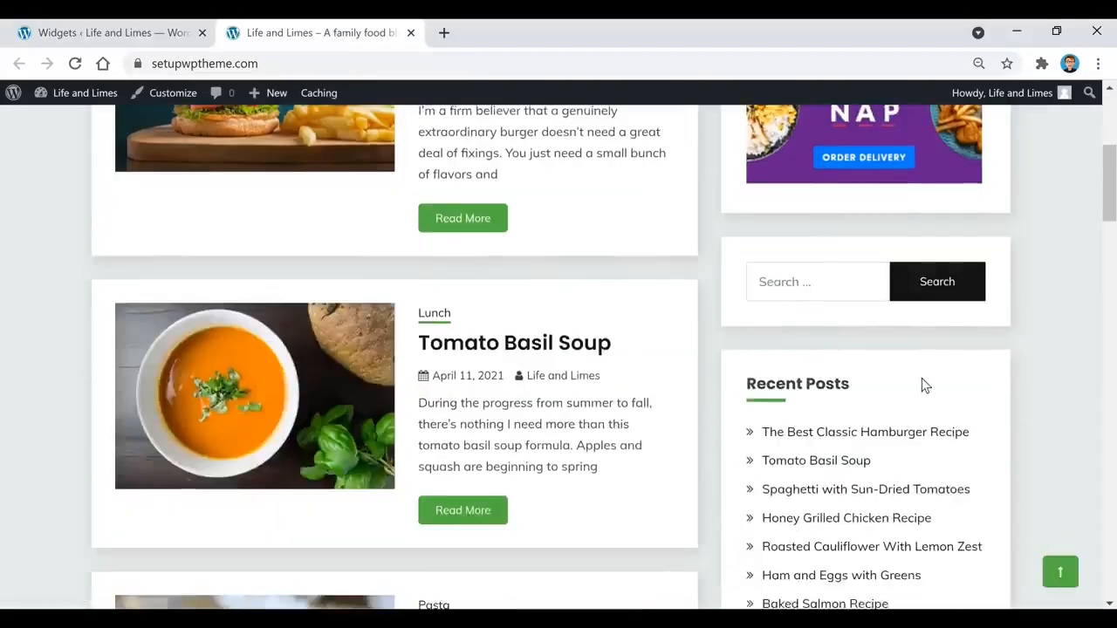
{"action": "scroll", "coordinate": [923, 387], "scroll_direction": "down", "scroll_amount": 4}
{"action": "scroll", "coordinate": [925, 418], "scroll_direction": "up", "scroll_amount": 1}
{"action": "scroll", "coordinate": [879, 292], "scroll_direction": "down", "scroll_amount": 2}
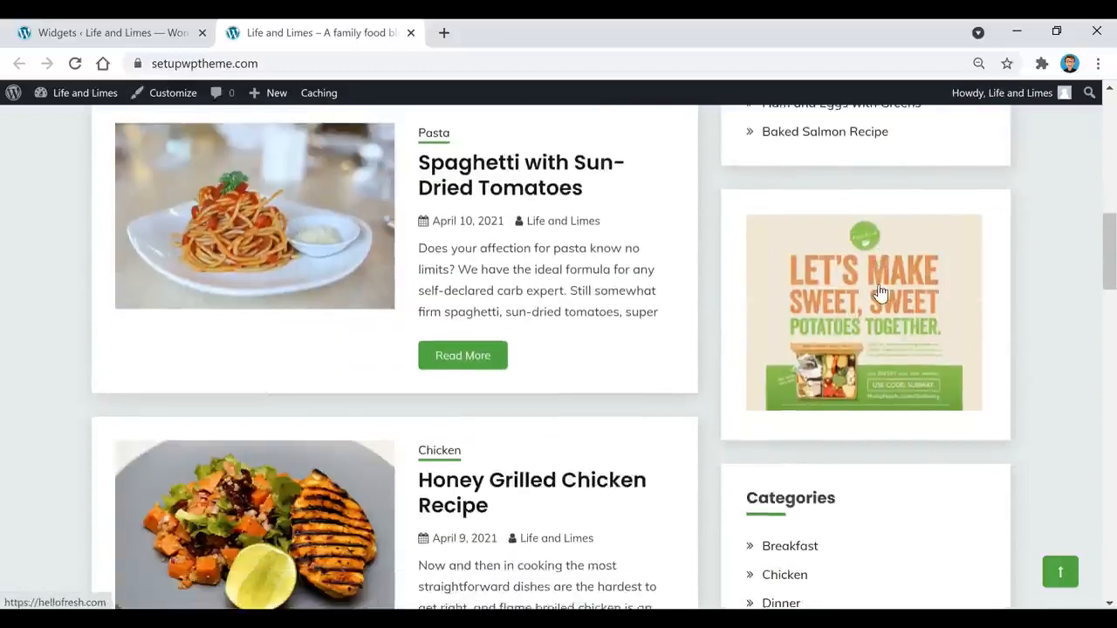
{"action": "scroll", "coordinate": [881, 293], "scroll_direction": "down", "scroll_amount": 3}
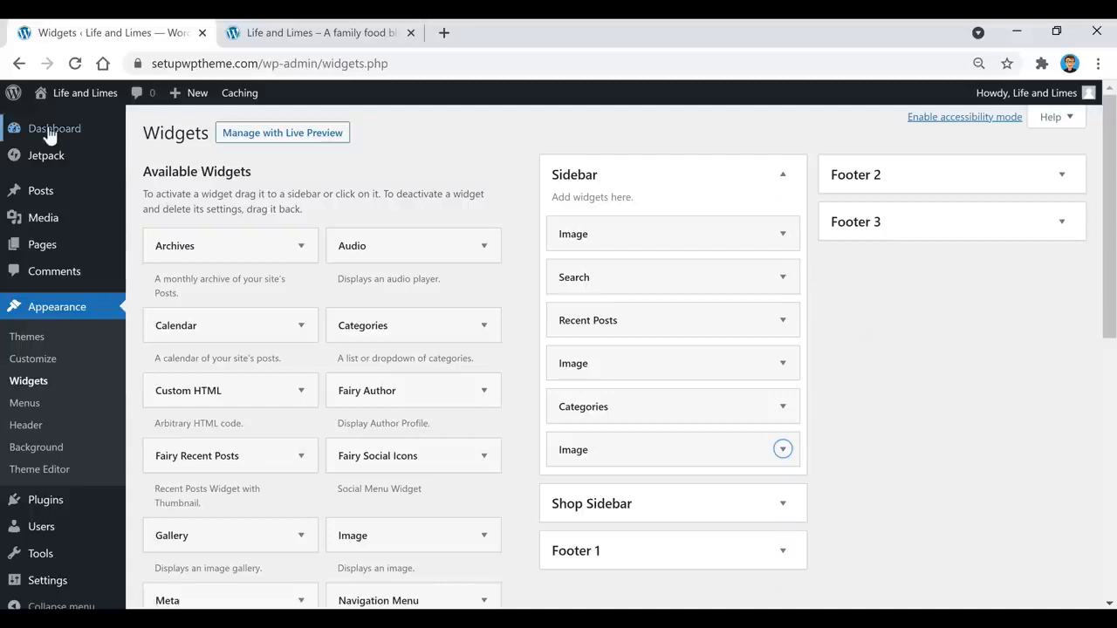
{"action": "left_click", "coordinate": [50, 131]}
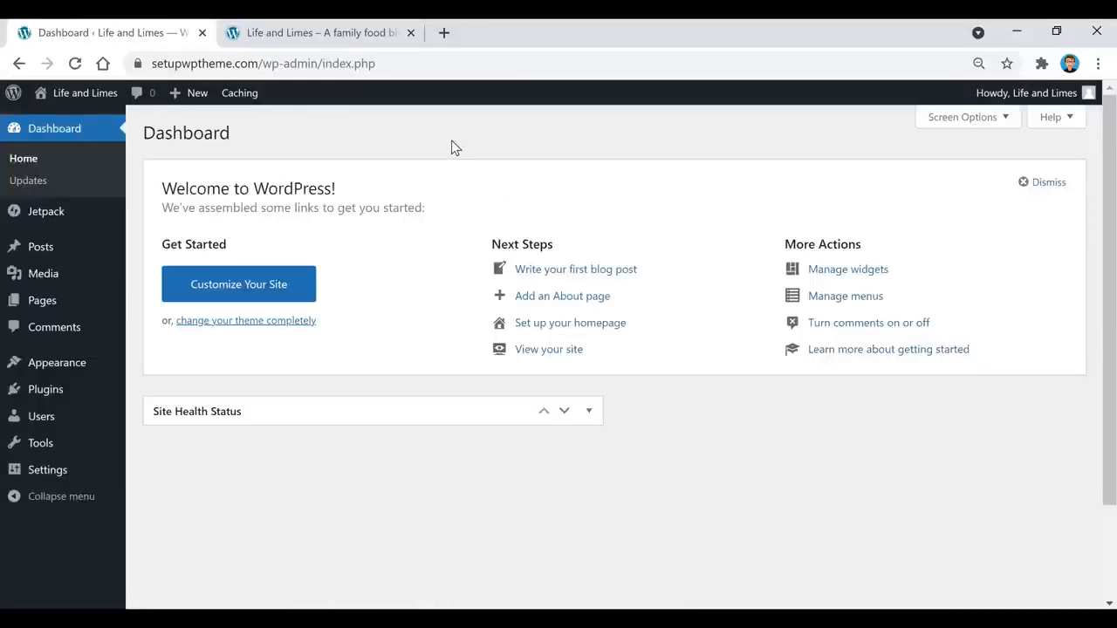
{"action": "left_click", "coordinate": [306, 32]}
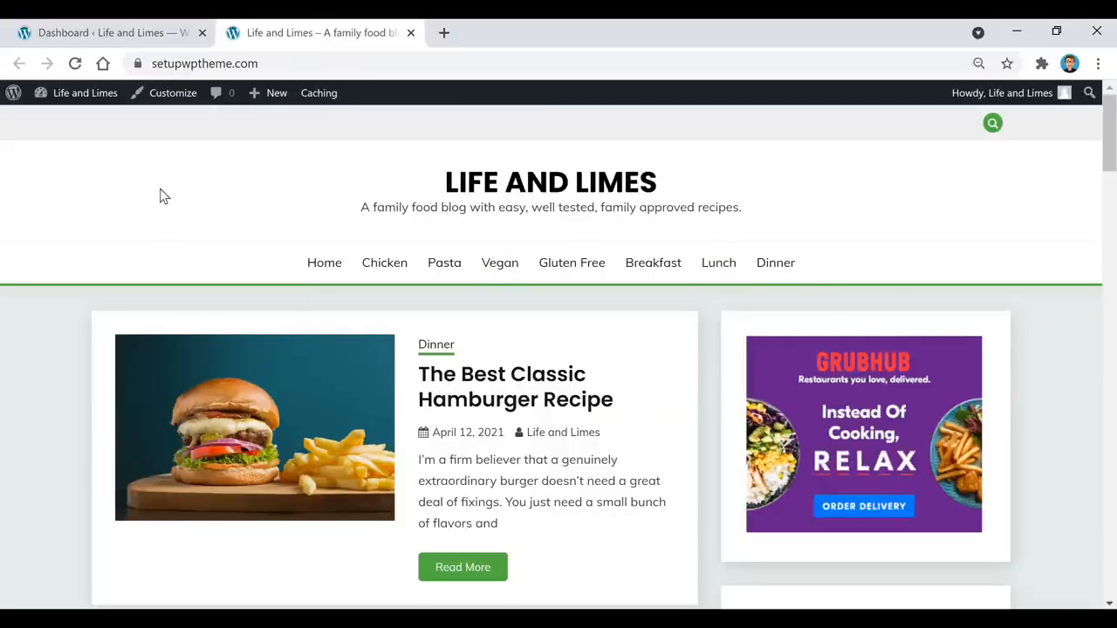
Step: Launch the Customizer for Life and Limes, check the Pexels tab, then open Site Identity
{"action": "left_click", "coordinate": [161, 99]}
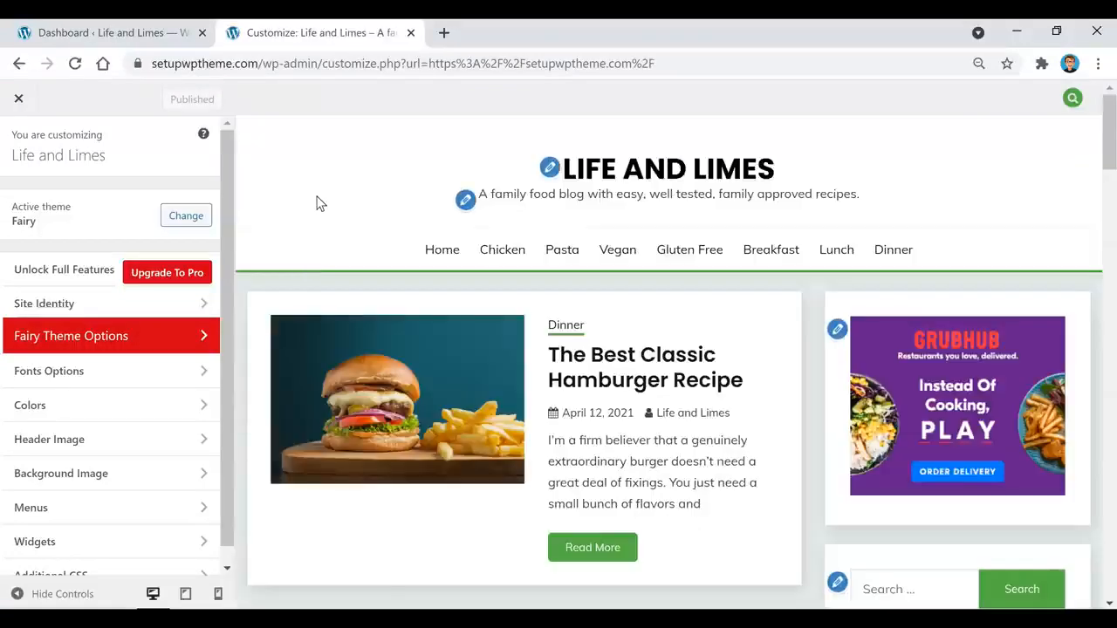
{"action": "scroll", "coordinate": [102, 352], "scroll_direction": "down", "scroll_amount": 1}
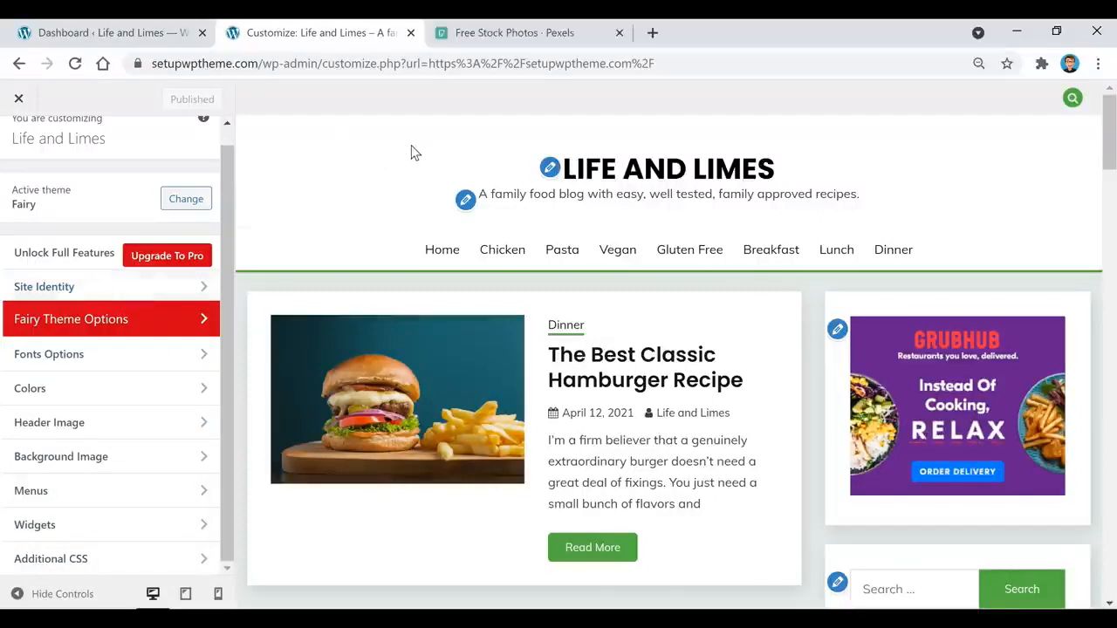
{"action": "scroll", "coordinate": [388, 312], "scroll_direction": "down", "scroll_amount": 1}
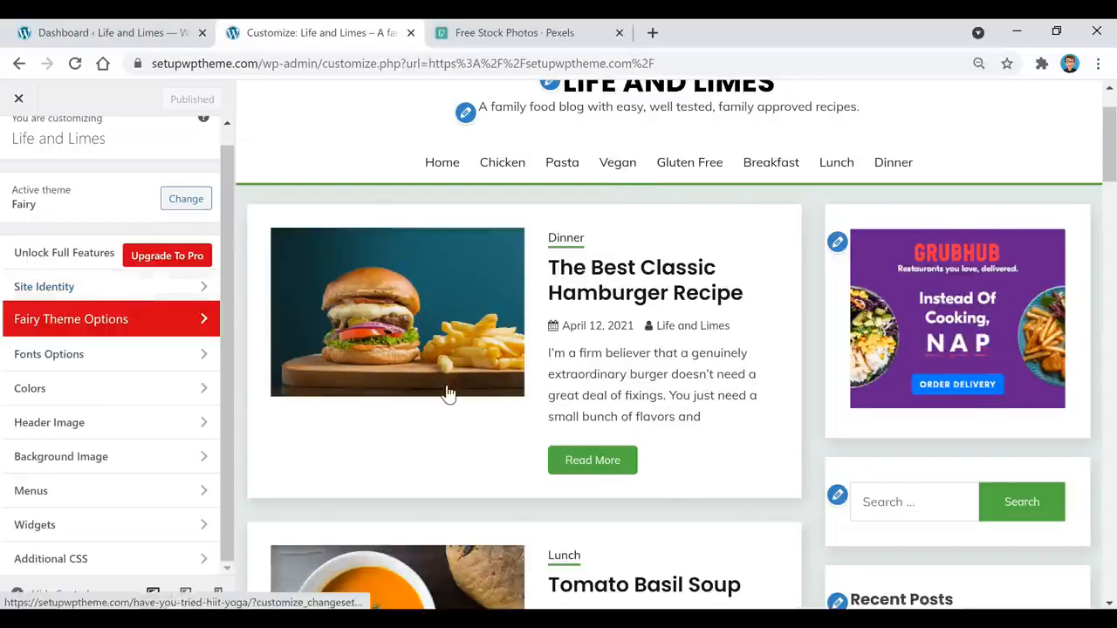
{"action": "scroll", "coordinate": [445, 401], "scroll_direction": "up", "scroll_amount": 1}
{"action": "left_click", "coordinate": [542, 35]}
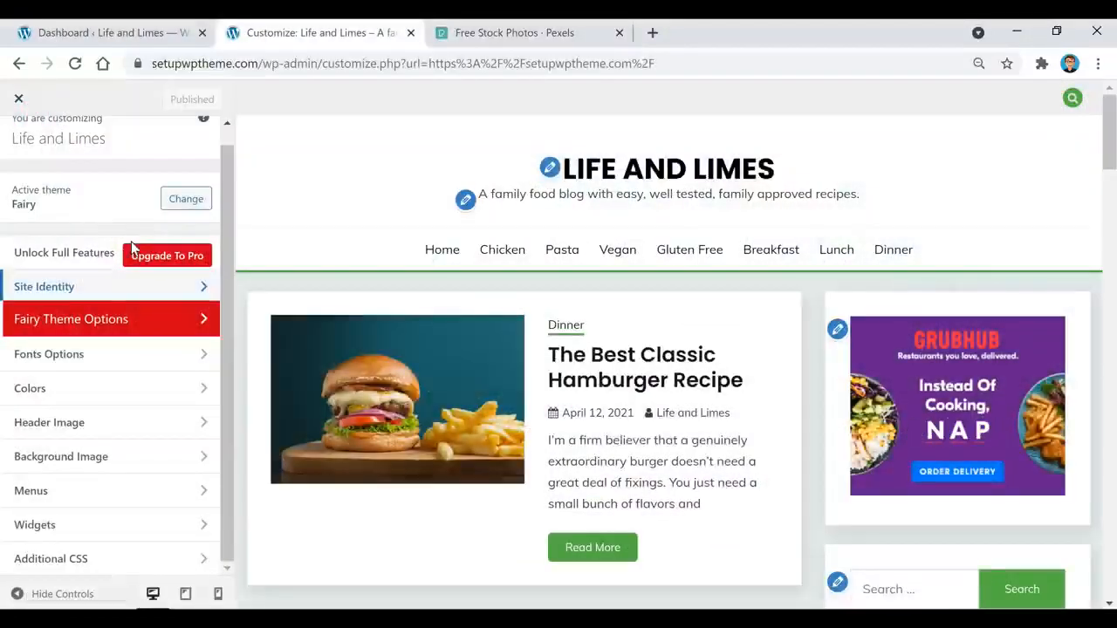
{"action": "left_click", "coordinate": [97, 301]}
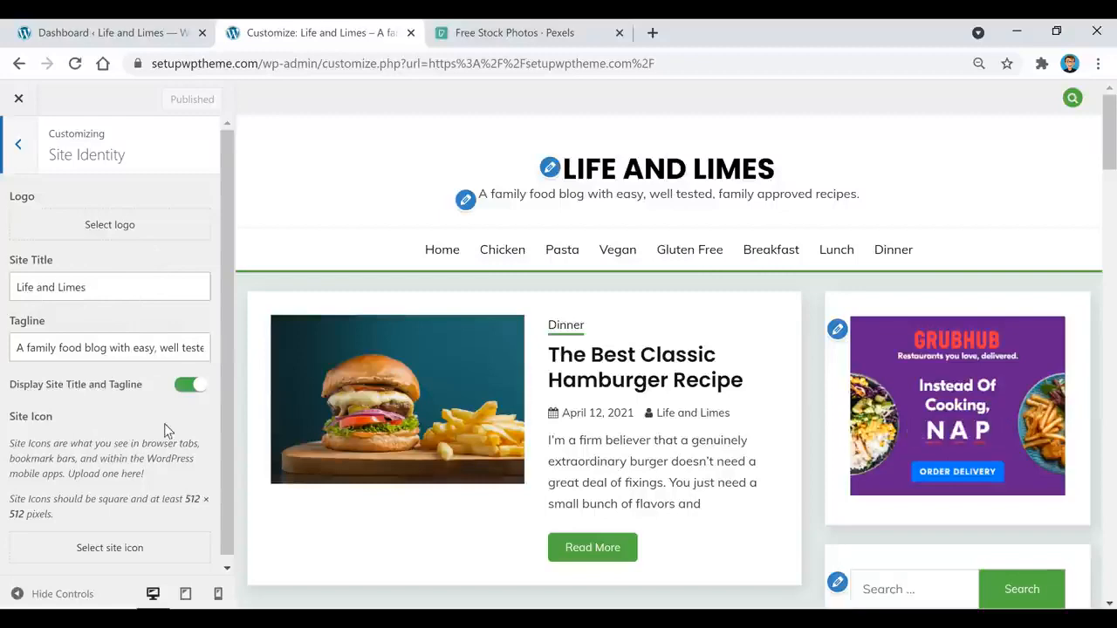
Step: Toggle Display Site Title and Tagline off and back on, then return to the main Customizer menu
{"action": "left_click", "coordinate": [188, 388]}
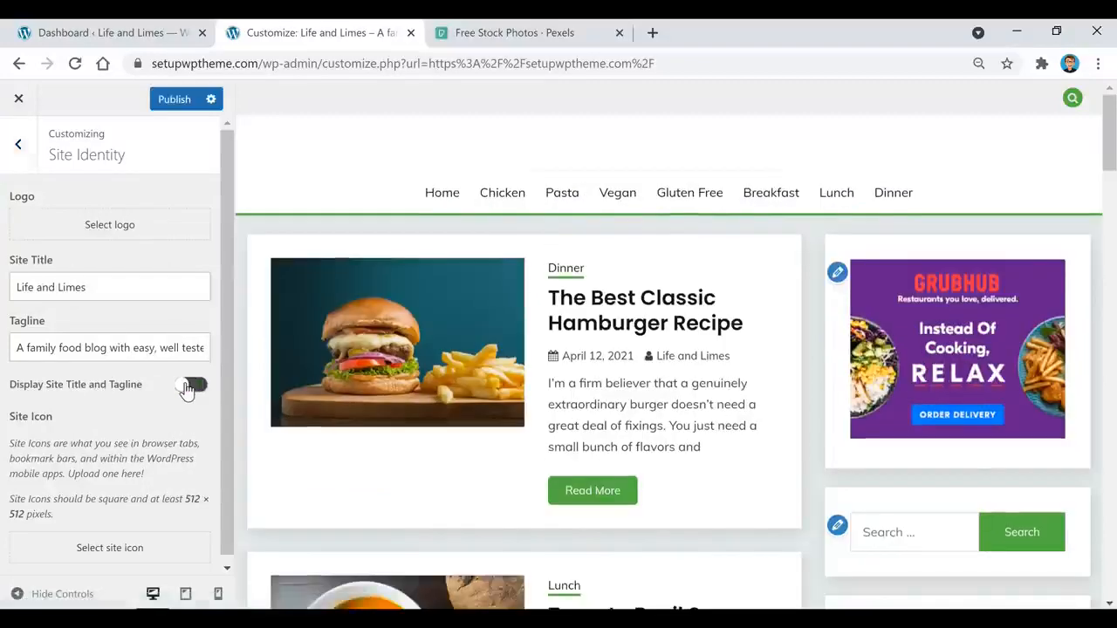
{"action": "left_click", "coordinate": [187, 387]}
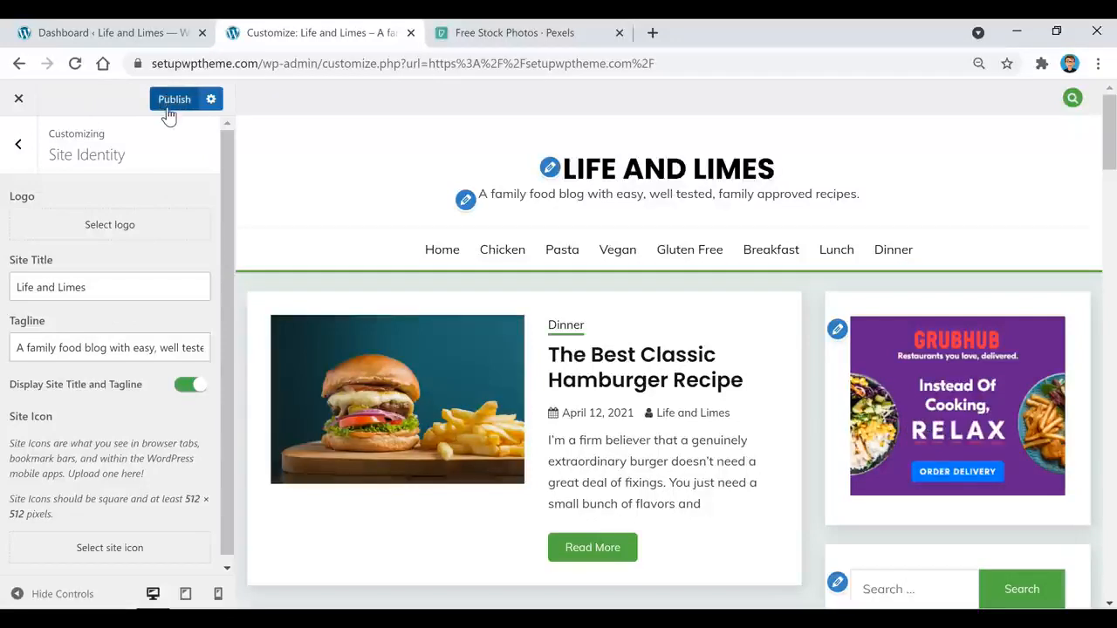
{"action": "left_click", "coordinate": [19, 144]}
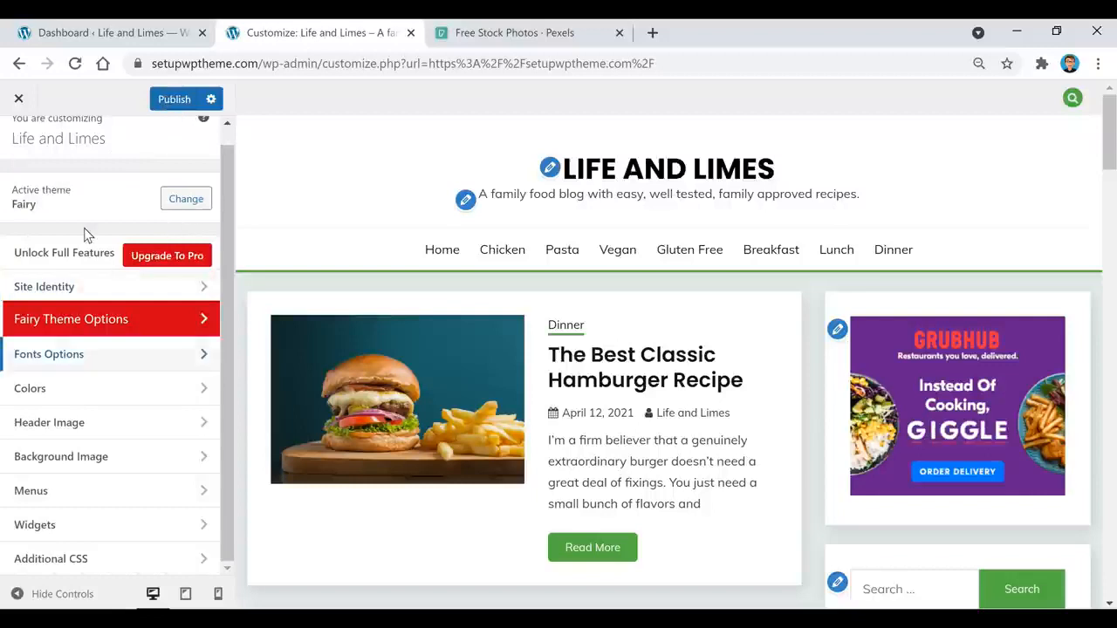
Step: Inspect the Colors section's green Site Primary Color without changing it, then go to Header Image
{"action": "left_click", "coordinate": [78, 397]}
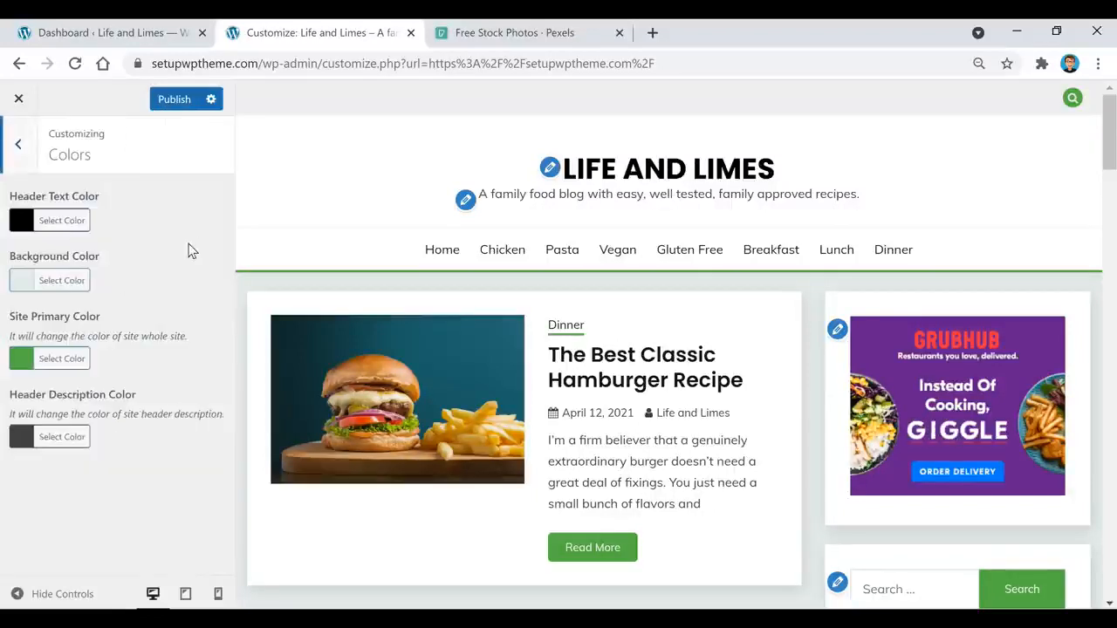
{"action": "left_click", "coordinate": [35, 360]}
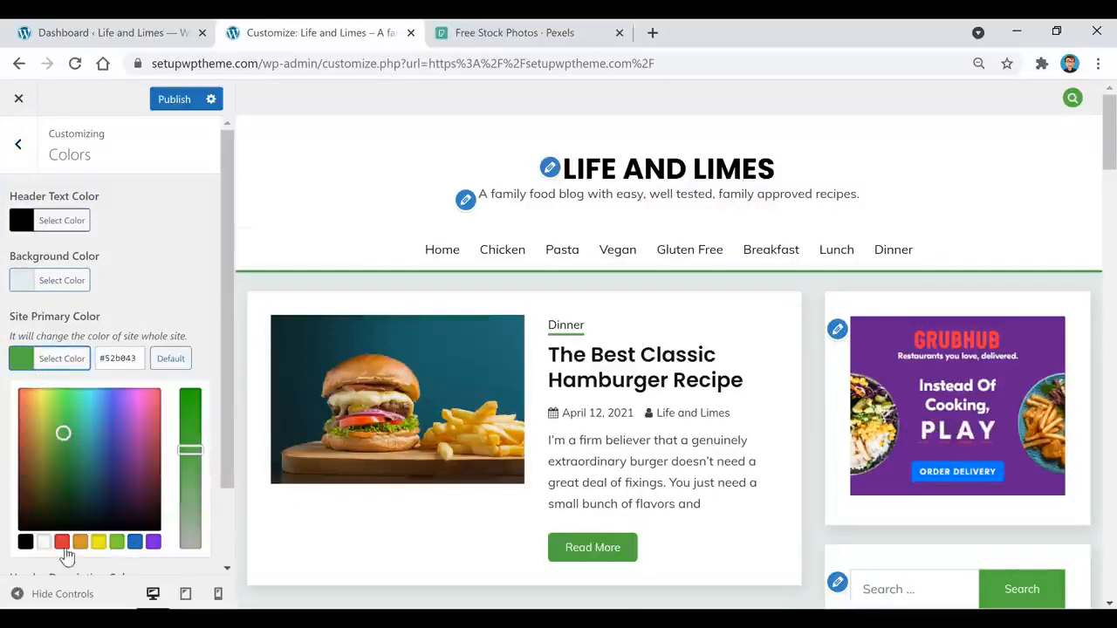
{"action": "left_click", "coordinate": [182, 260]}
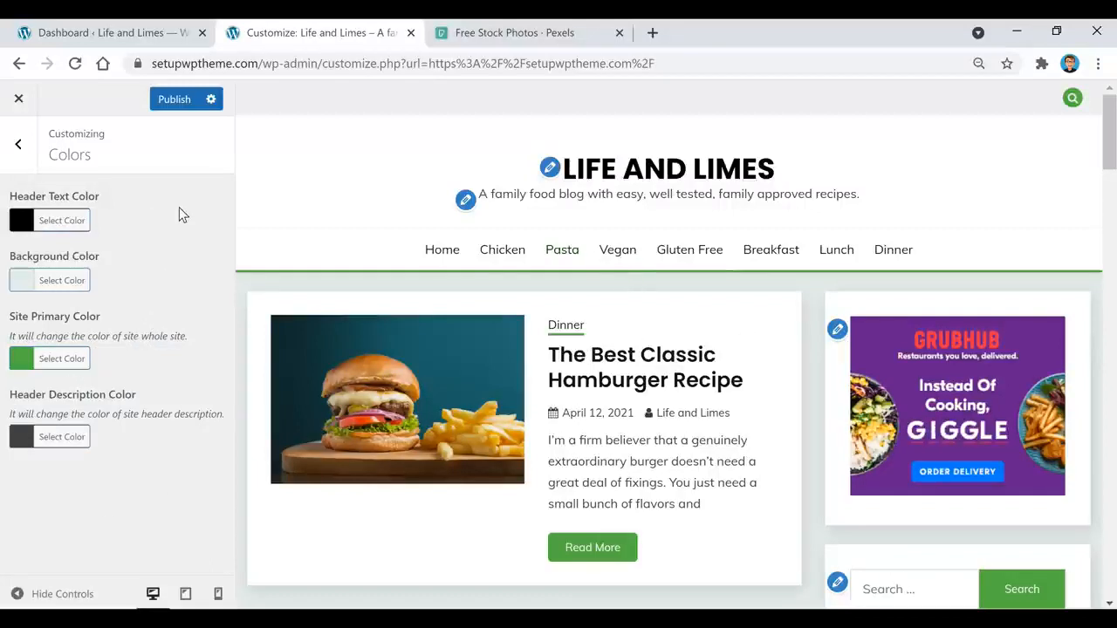
{"action": "left_click", "coordinate": [19, 145]}
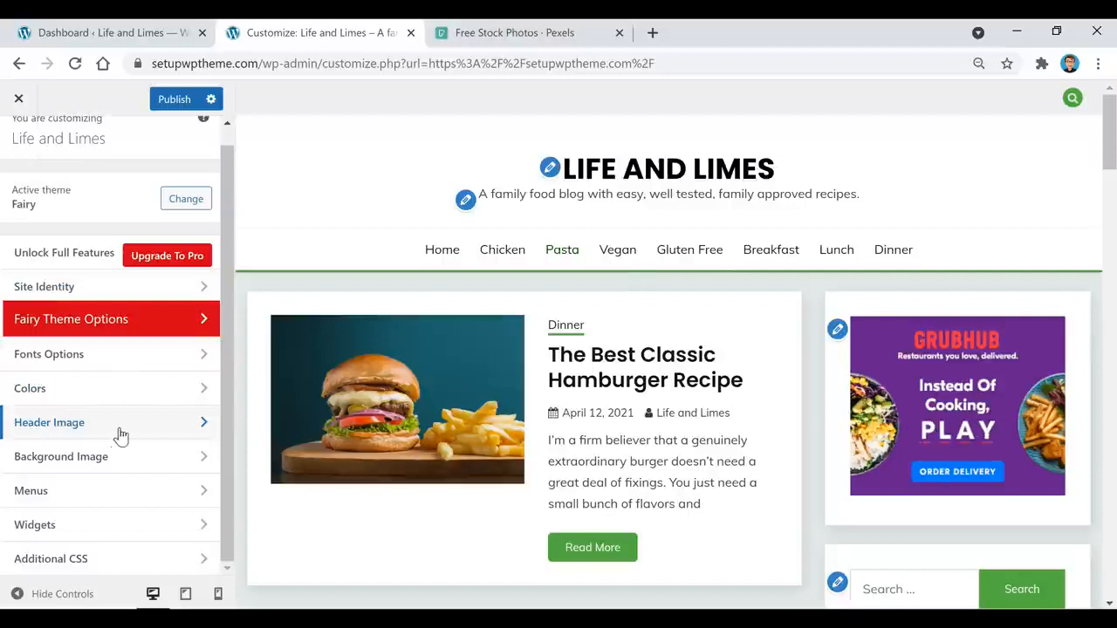
{"action": "left_click", "coordinate": [120, 435]}
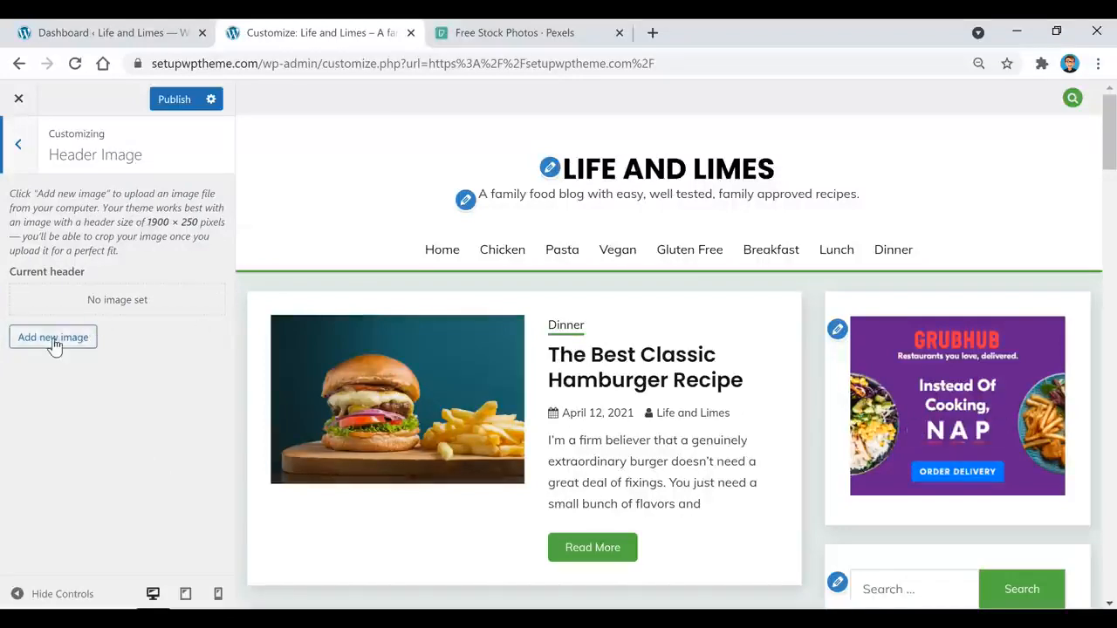
Step: Look through the Background Image and Fairy Theme Options sections of the Customizer
{"action": "left_click", "coordinate": [26, 159]}
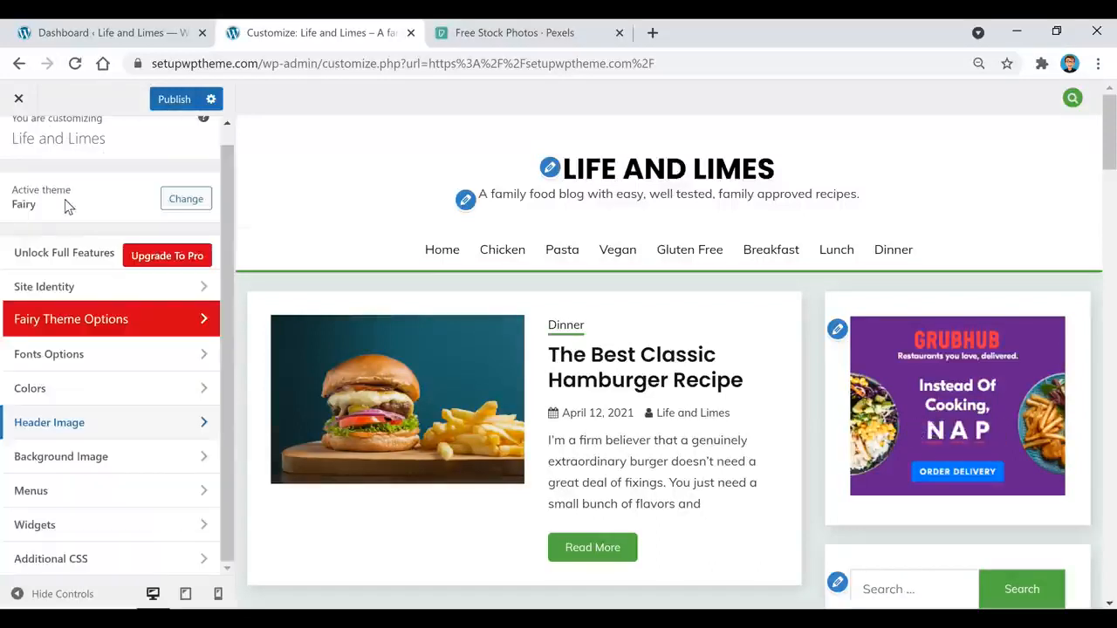
{"action": "left_click", "coordinate": [108, 467]}
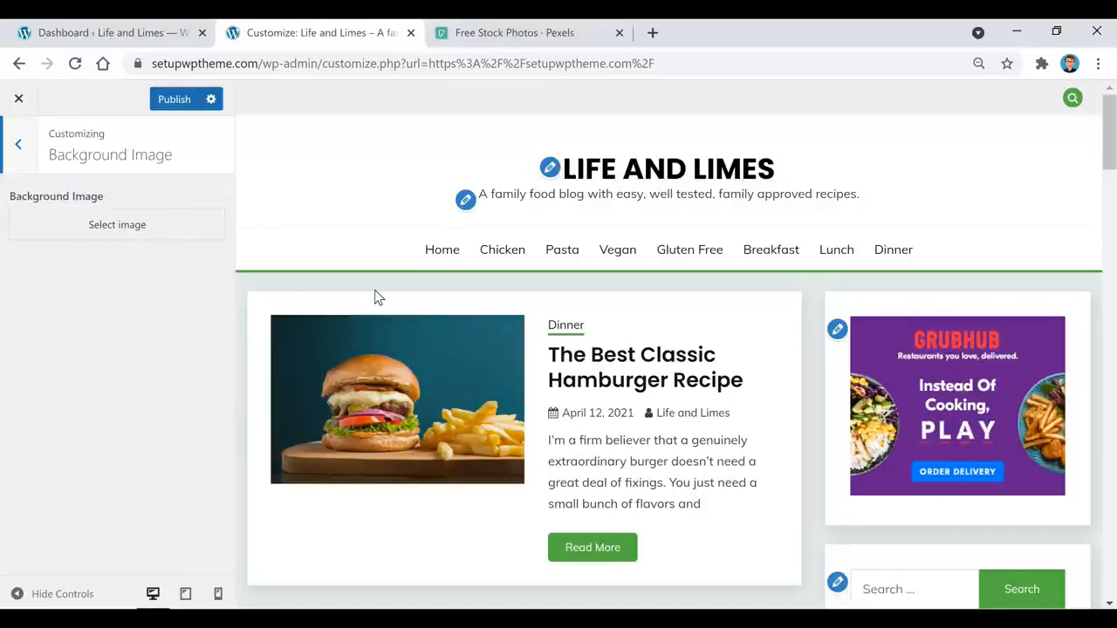
{"action": "left_click", "coordinate": [19, 146]}
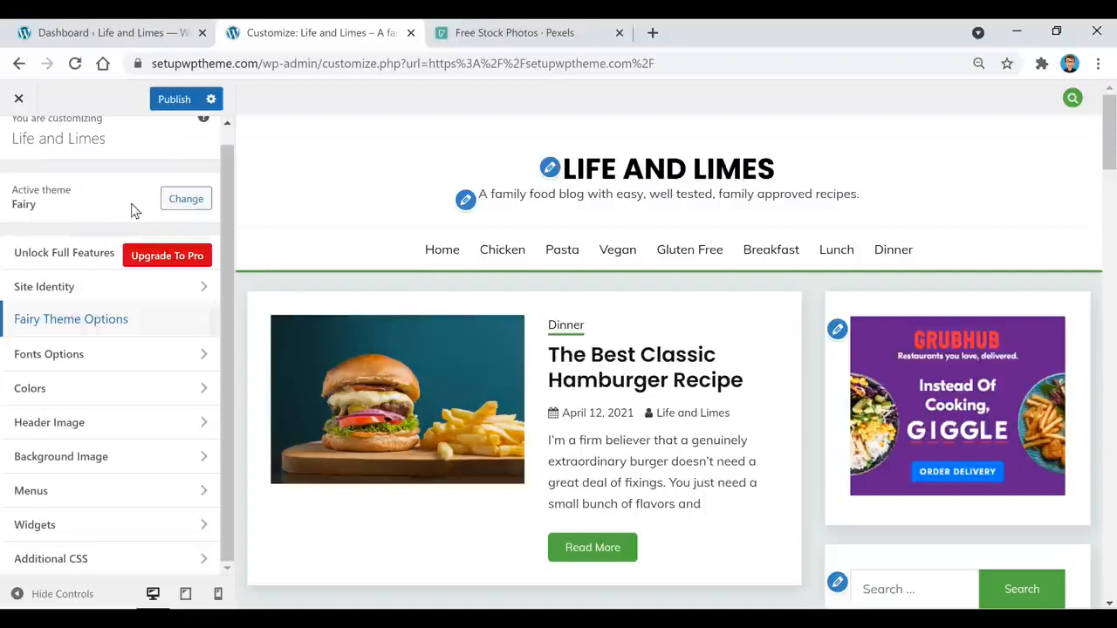
{"action": "left_click", "coordinate": [110, 325]}
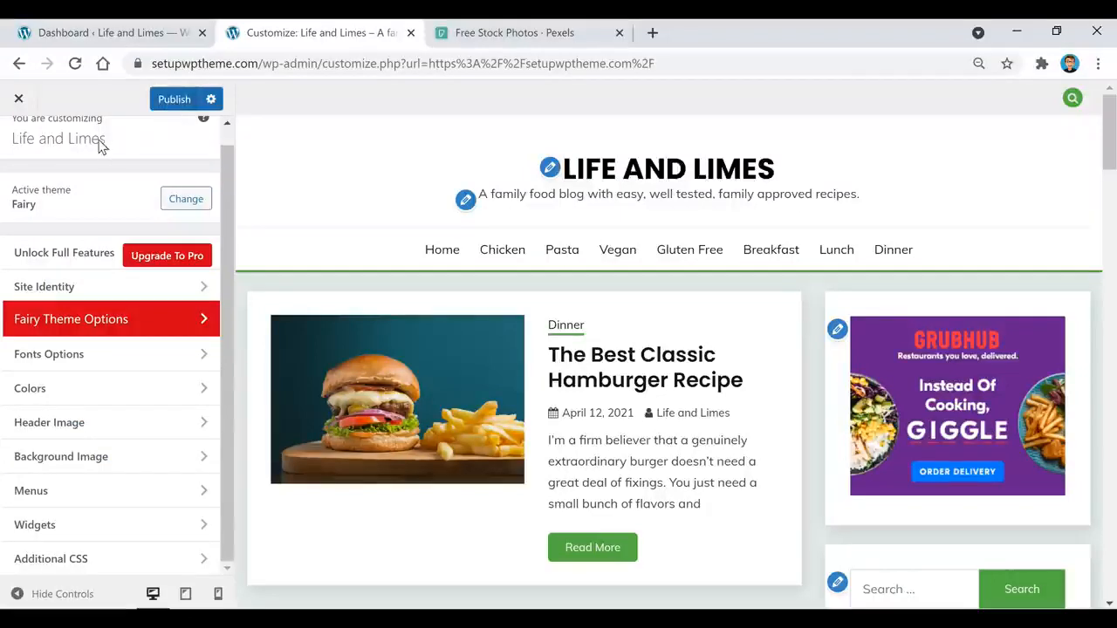
Step: Exit the Customizer discarding unsaved changes and browse the live site's Dinner category page
{"action": "left_click", "coordinate": [18, 99]}
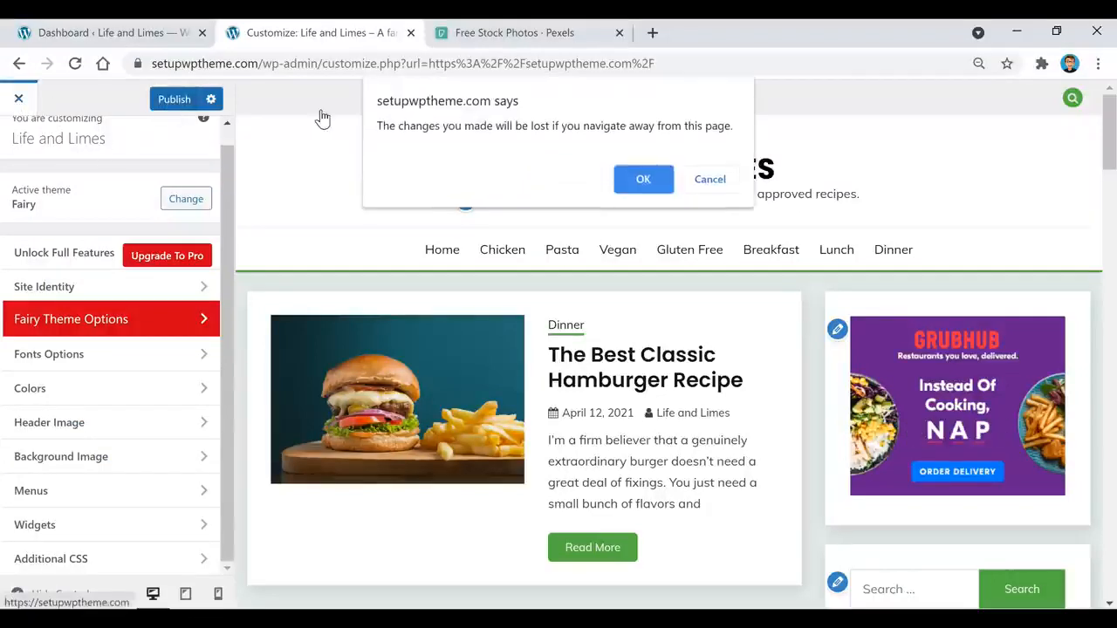
{"action": "left_click", "coordinate": [643, 180]}
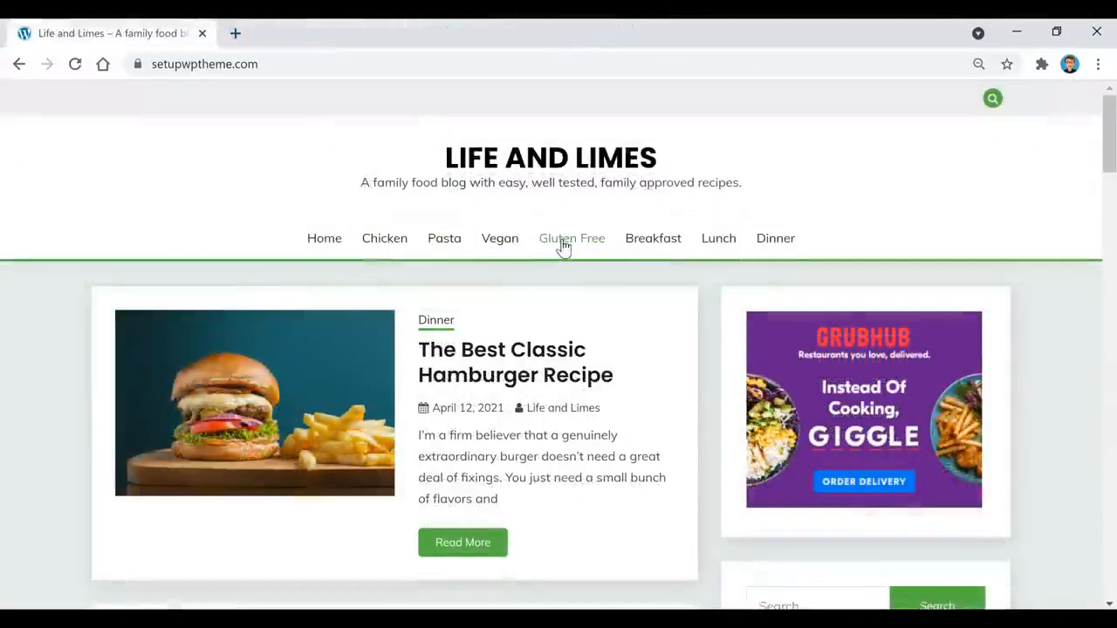
{"action": "left_click", "coordinate": [776, 239]}
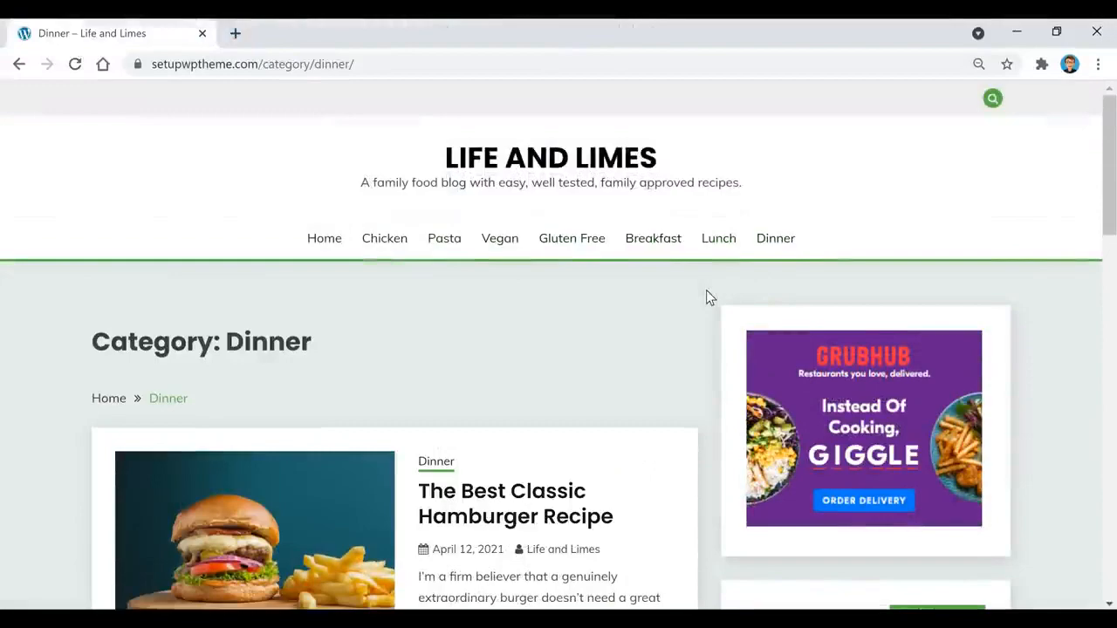
{"action": "scroll", "coordinate": [708, 297], "scroll_direction": "down", "scroll_amount": 5}
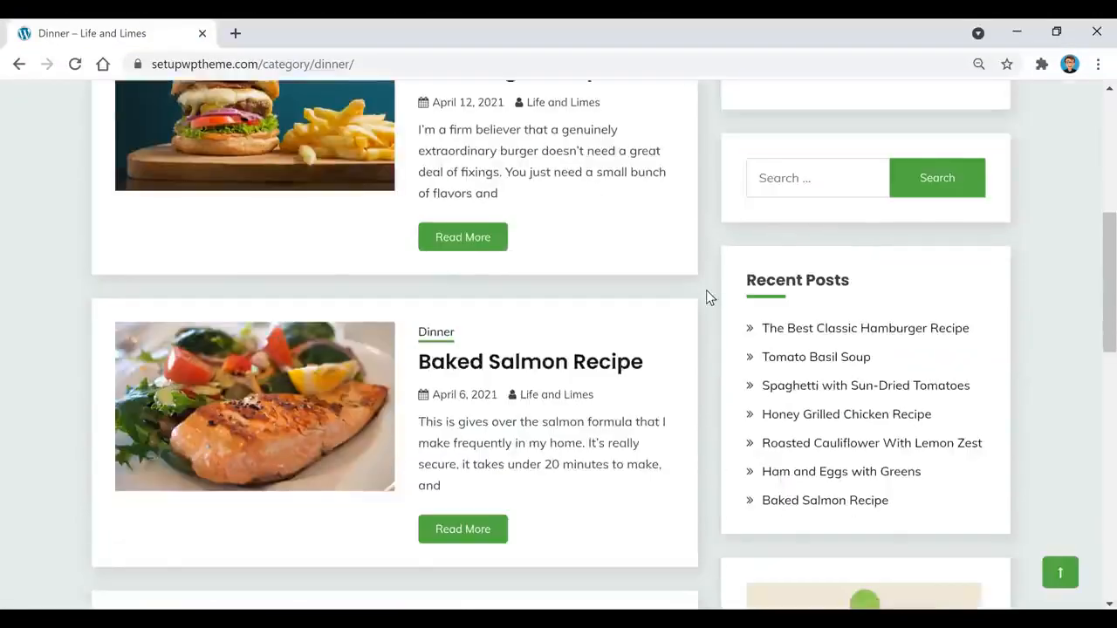
{"action": "scroll", "coordinate": [706, 292], "scroll_direction": "down", "scroll_amount": 3}
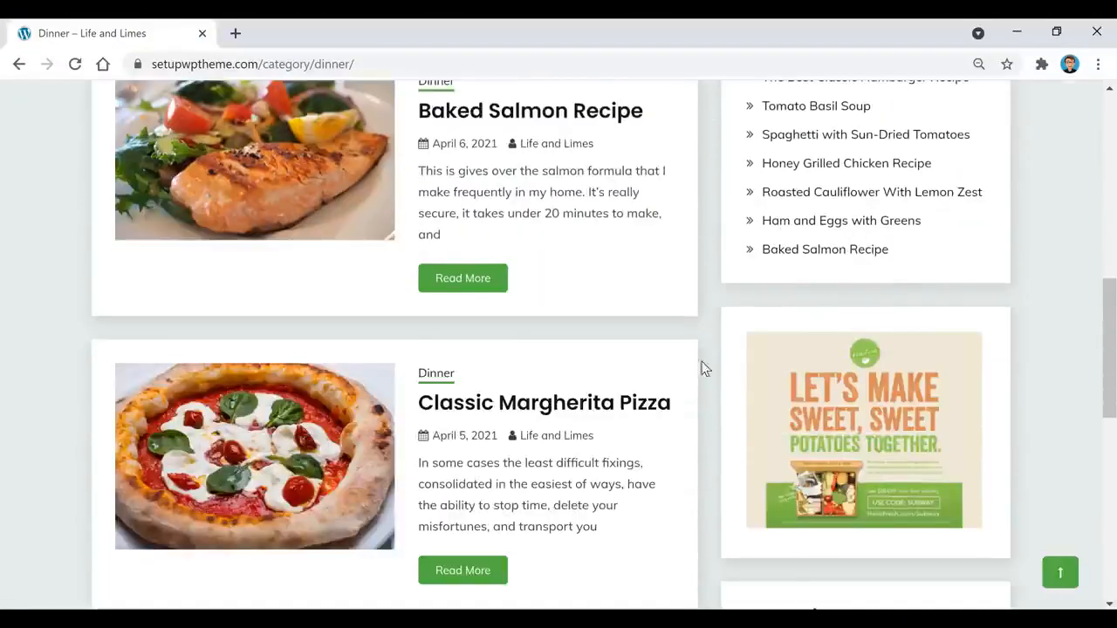
{"action": "scroll", "coordinate": [713, 531], "scroll_direction": "up", "scroll_amount": 5}
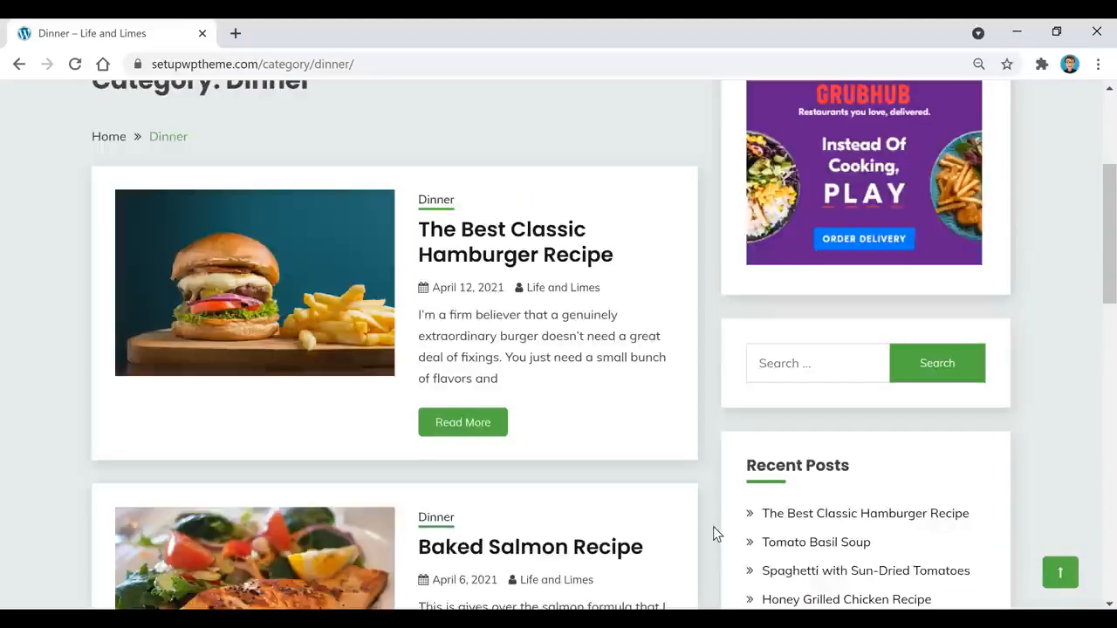
{"action": "scroll", "coordinate": [713, 526], "scroll_direction": "up", "scroll_amount": 1}
Step: Open The Best Classic Hamburger Recipe post and scroll through ingredients, sidebar ads and Related Posts
{"action": "left_click", "coordinate": [532, 331]}
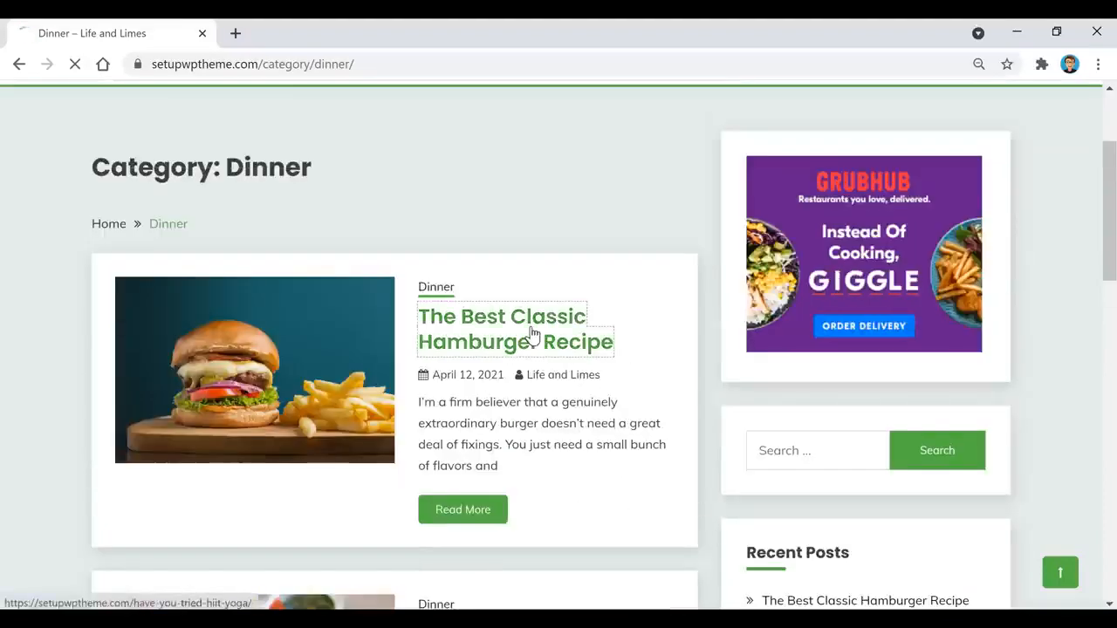
{"action": "scroll", "coordinate": [676, 322], "scroll_direction": "down", "scroll_amount": 2}
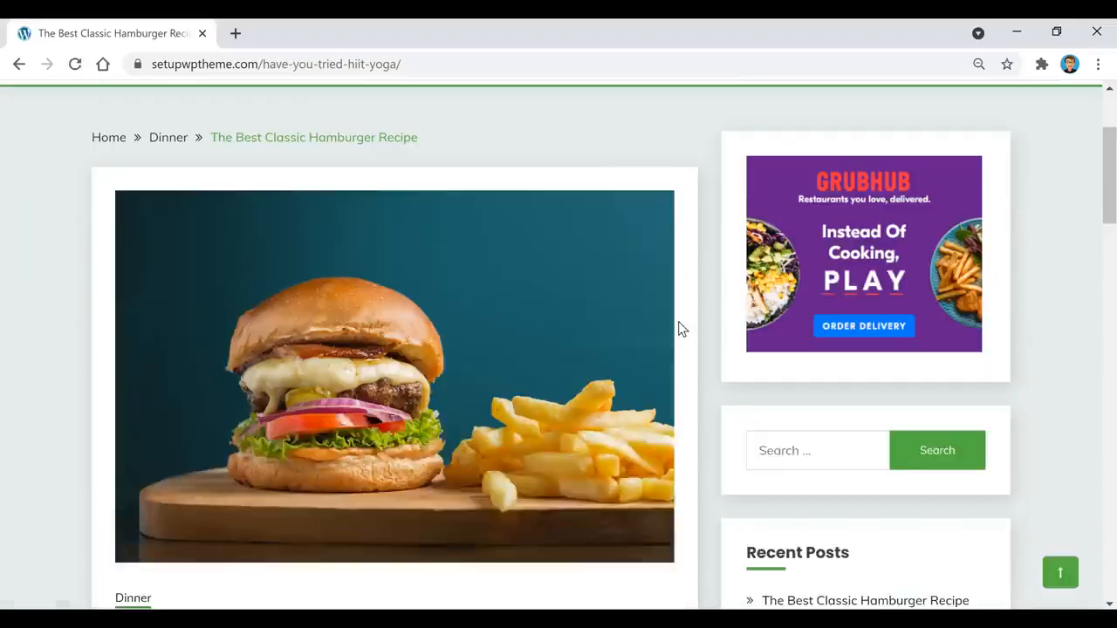
{"action": "scroll", "coordinate": [721, 359], "scroll_direction": "down", "scroll_amount": 4}
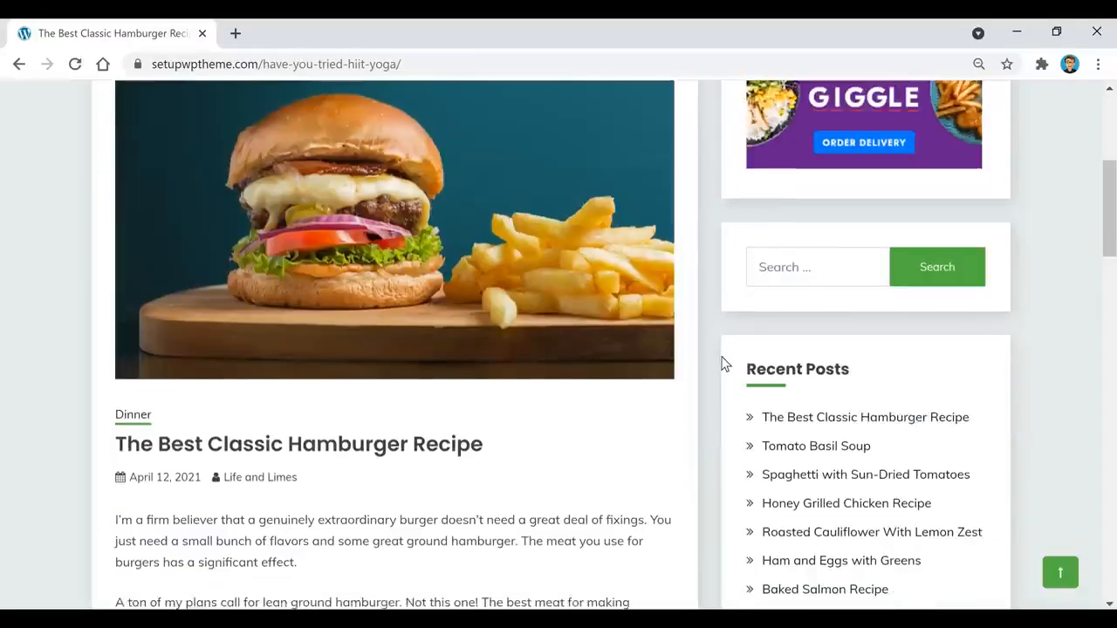
{"action": "scroll", "coordinate": [431, 370], "scroll_direction": "down", "scroll_amount": 1}
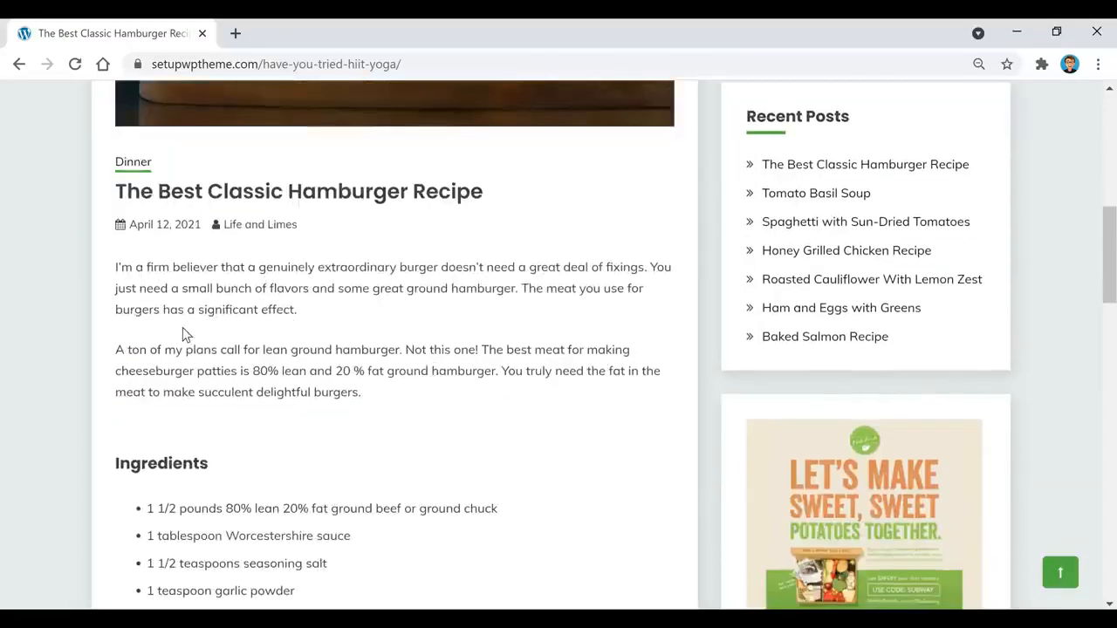
{"action": "scroll", "coordinate": [182, 335], "scroll_direction": "down", "scroll_amount": 1}
{"action": "scroll", "coordinate": [206, 302], "scroll_direction": "down", "scroll_amount": 1}
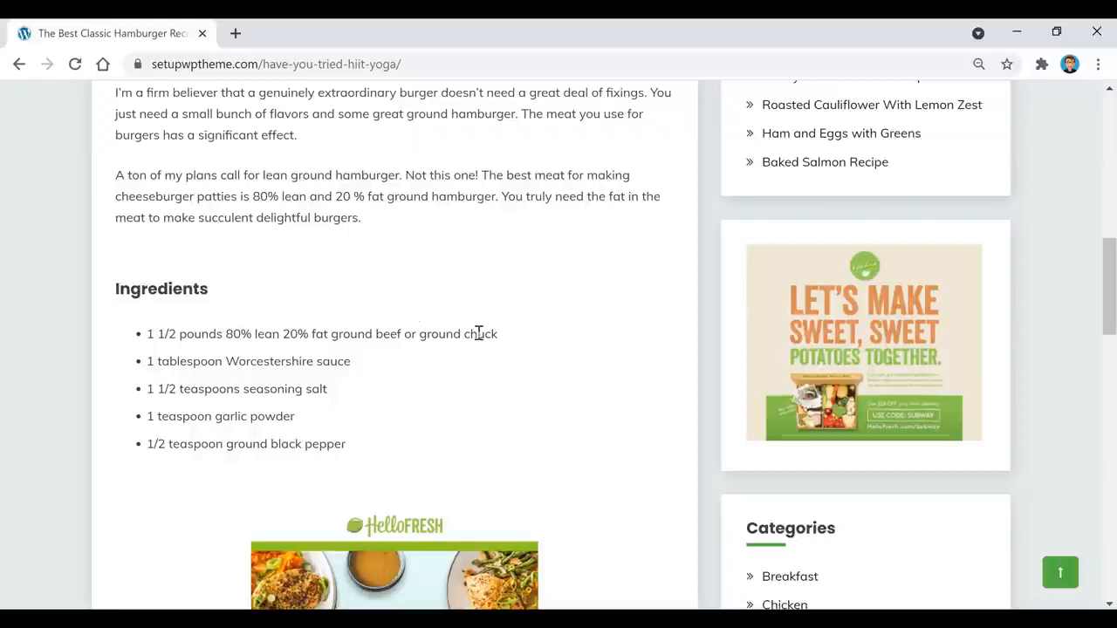
{"action": "scroll", "coordinate": [481, 341], "scroll_direction": "down", "scroll_amount": 3}
{"action": "scroll", "coordinate": [607, 349], "scroll_direction": "down", "scroll_amount": 1}
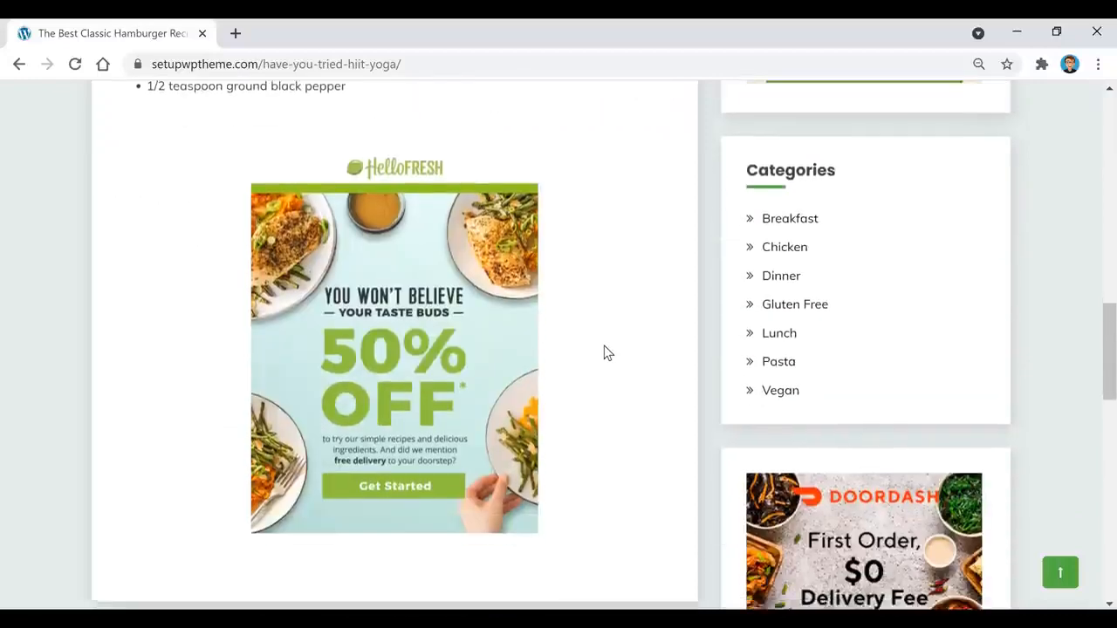
{"action": "scroll", "coordinate": [605, 352], "scroll_direction": "down", "scroll_amount": 1}
{"action": "scroll", "coordinate": [685, 382], "scroll_direction": "down", "scroll_amount": 2}
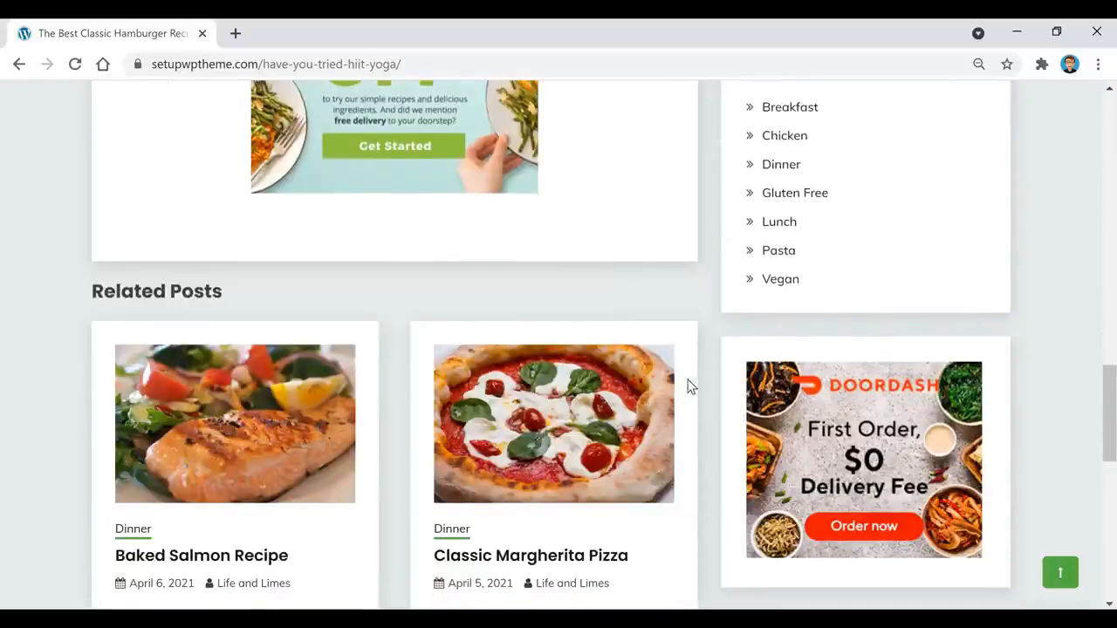
{"action": "scroll", "coordinate": [726, 443], "scroll_direction": "down", "scroll_amount": 1}
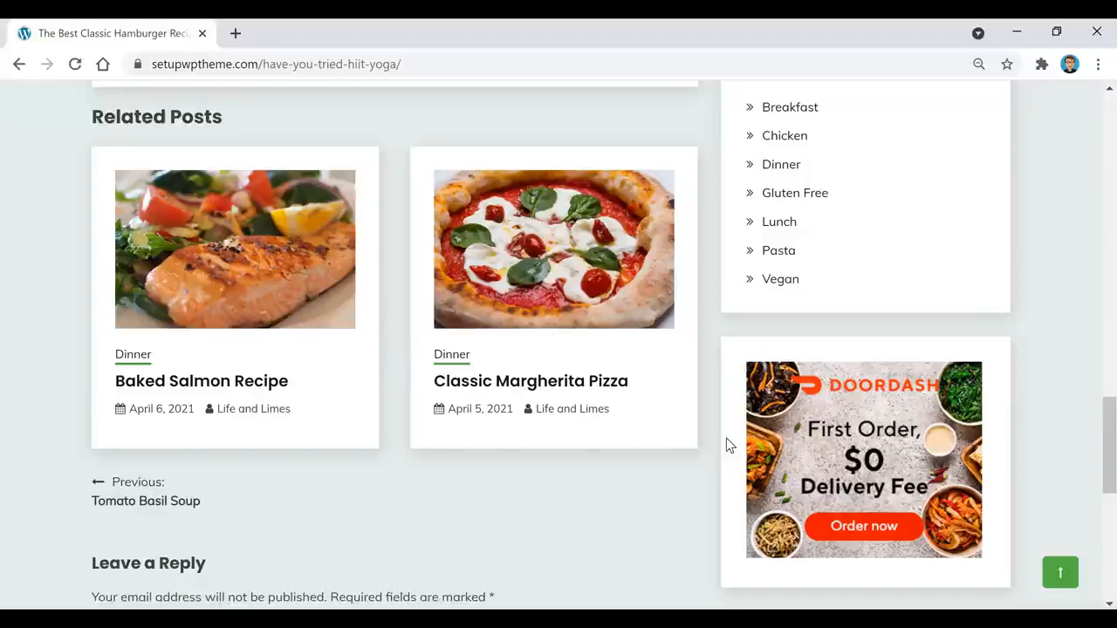
Step: Scroll back up to the top of the hamburger recipe post
{"action": "scroll", "coordinate": [726, 442], "scroll_direction": "up", "scroll_amount": 6}
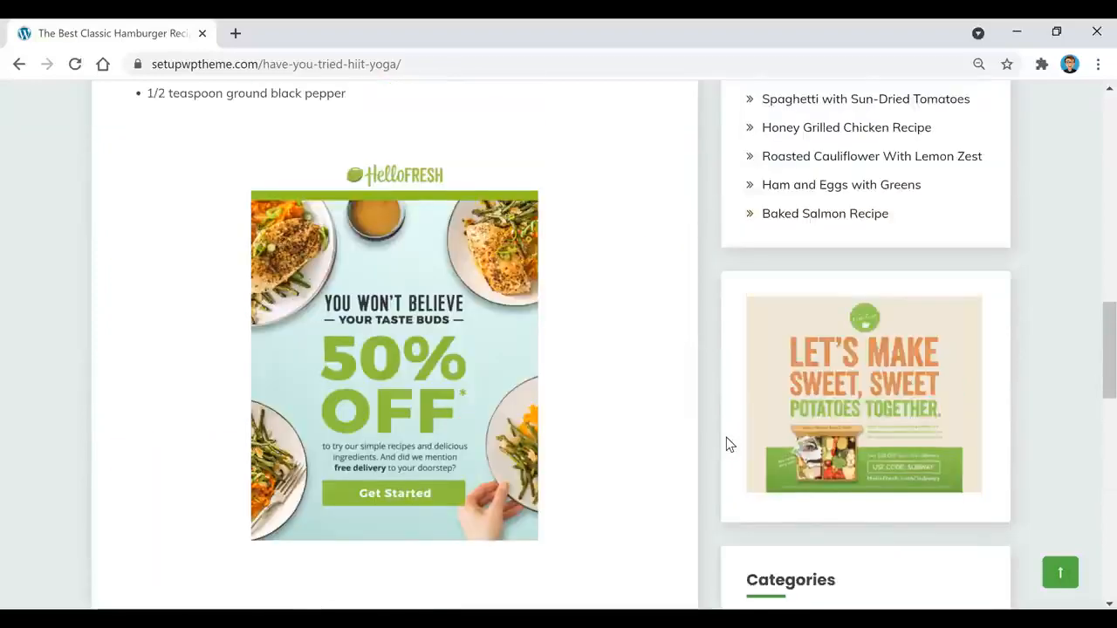
{"action": "scroll", "coordinate": [726, 444], "scroll_direction": "up", "scroll_amount": 5}
{"action": "scroll", "coordinate": [730, 443], "scroll_direction": "up", "scroll_amount": 5}
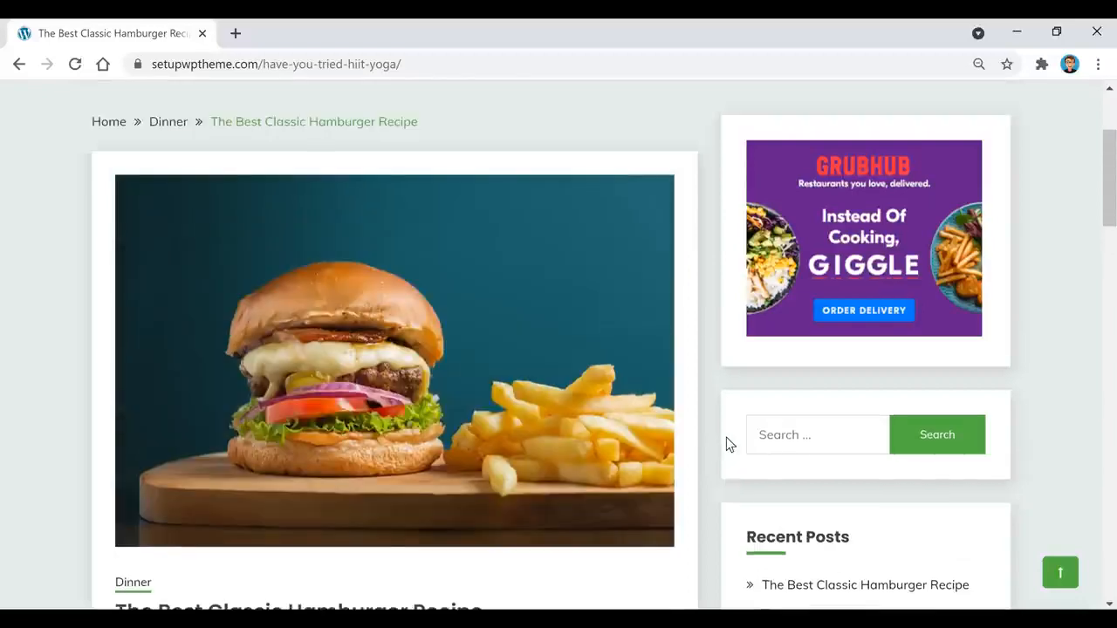
{"action": "scroll", "coordinate": [729, 445], "scroll_direction": "up", "scroll_amount": 2}
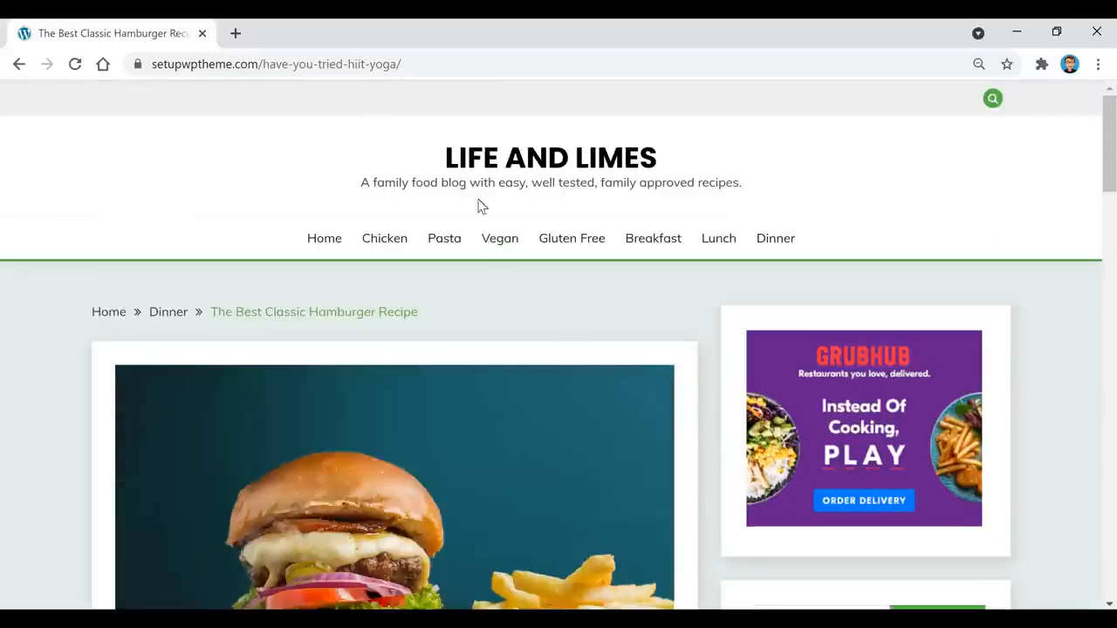